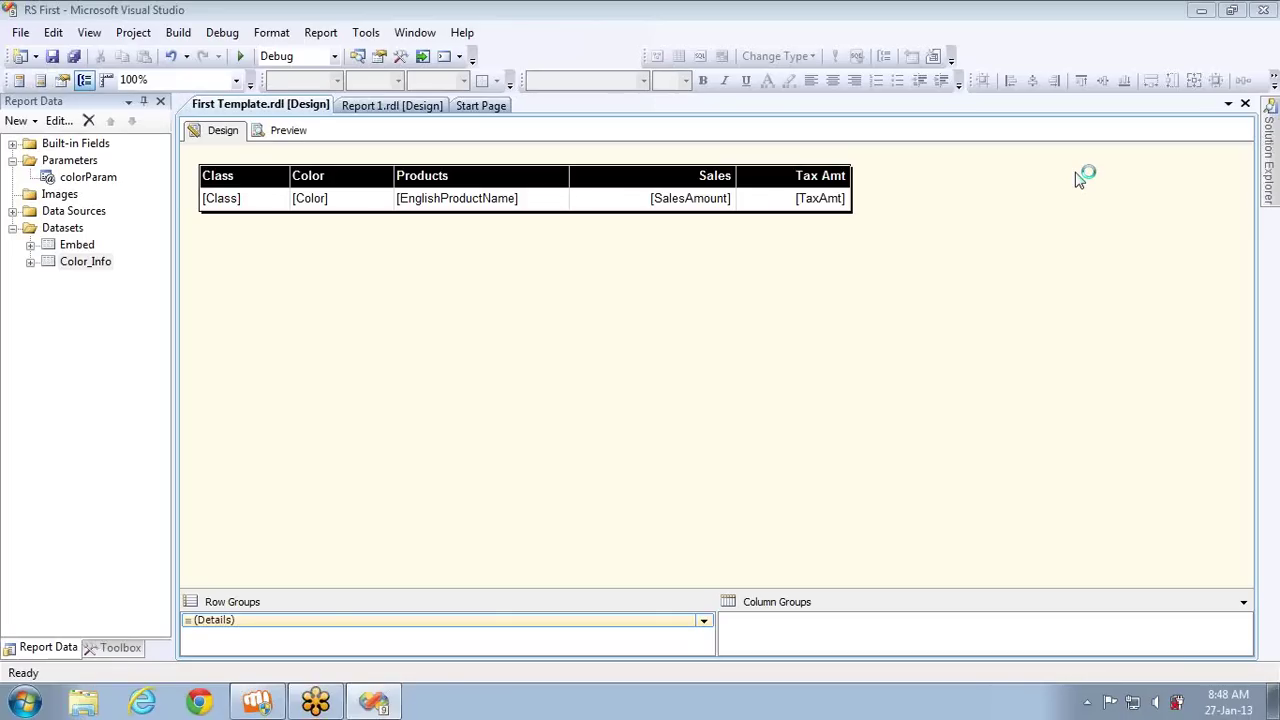
# - Preview the First Template report and page through its red products up to page 12, returning to the design view
pyautogui.click(279, 136)
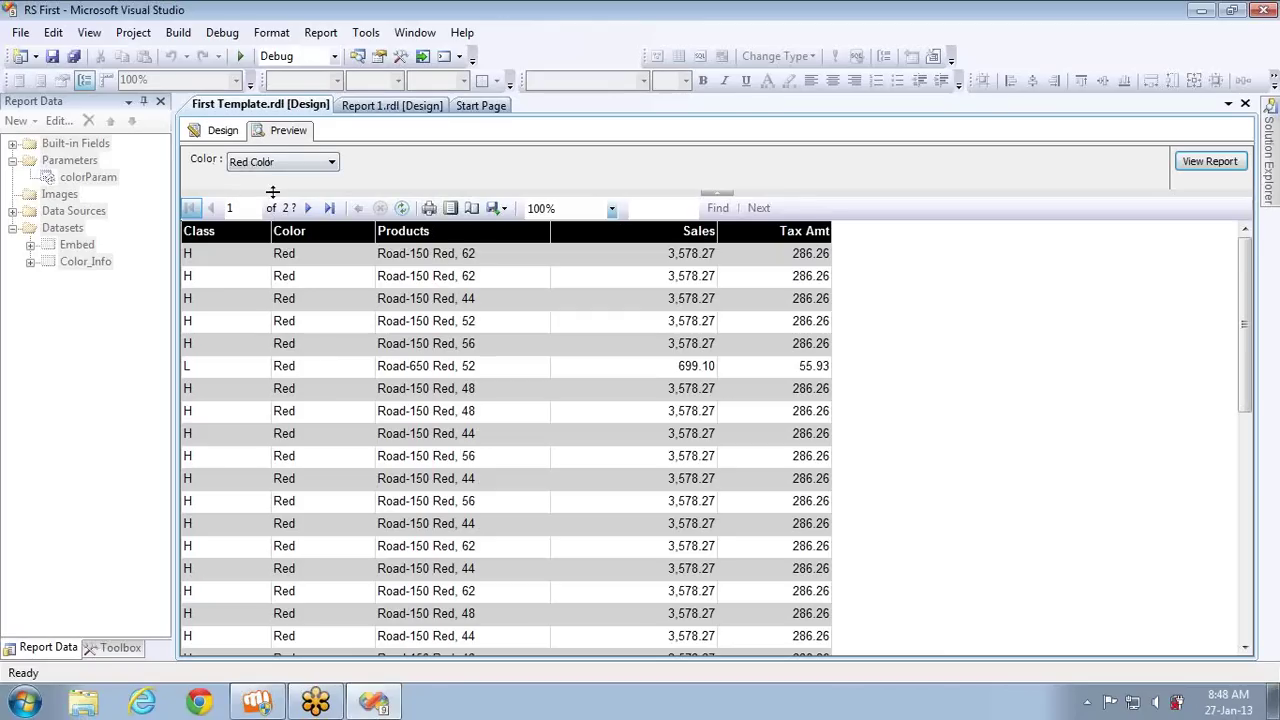
pyautogui.click(310, 210)
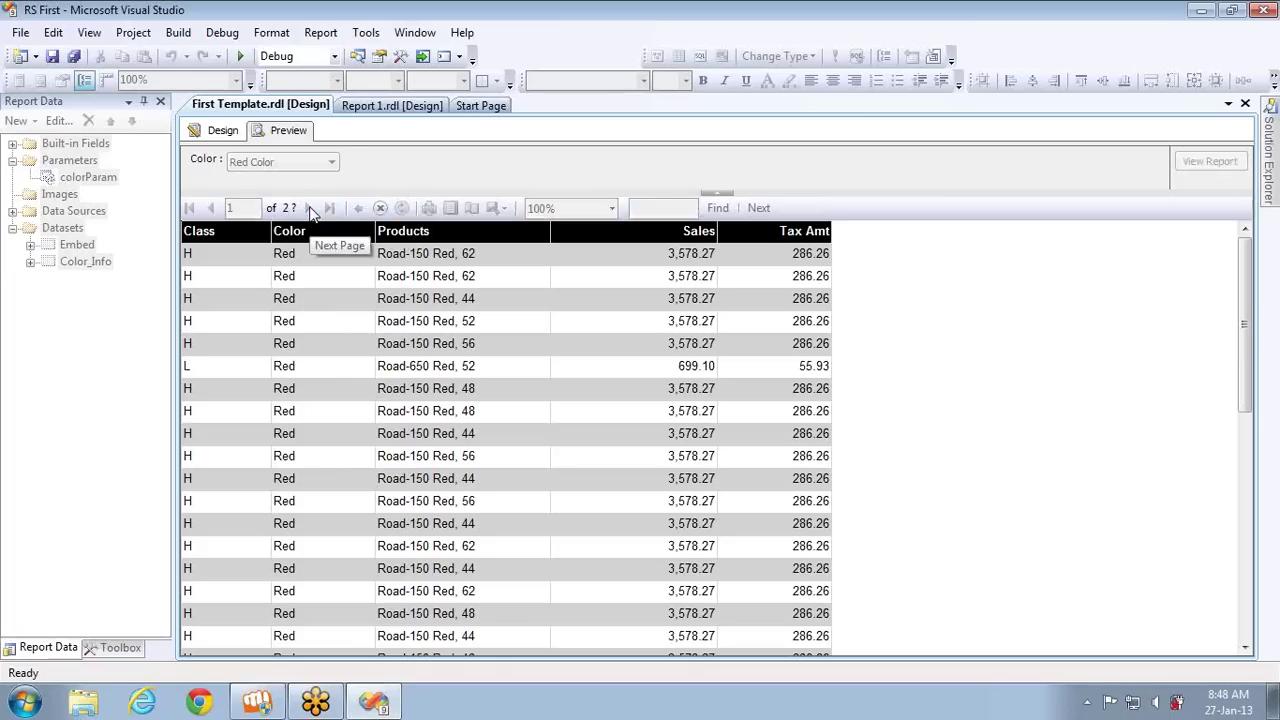
pyautogui.click(310, 210)
pyautogui.click(309, 210)
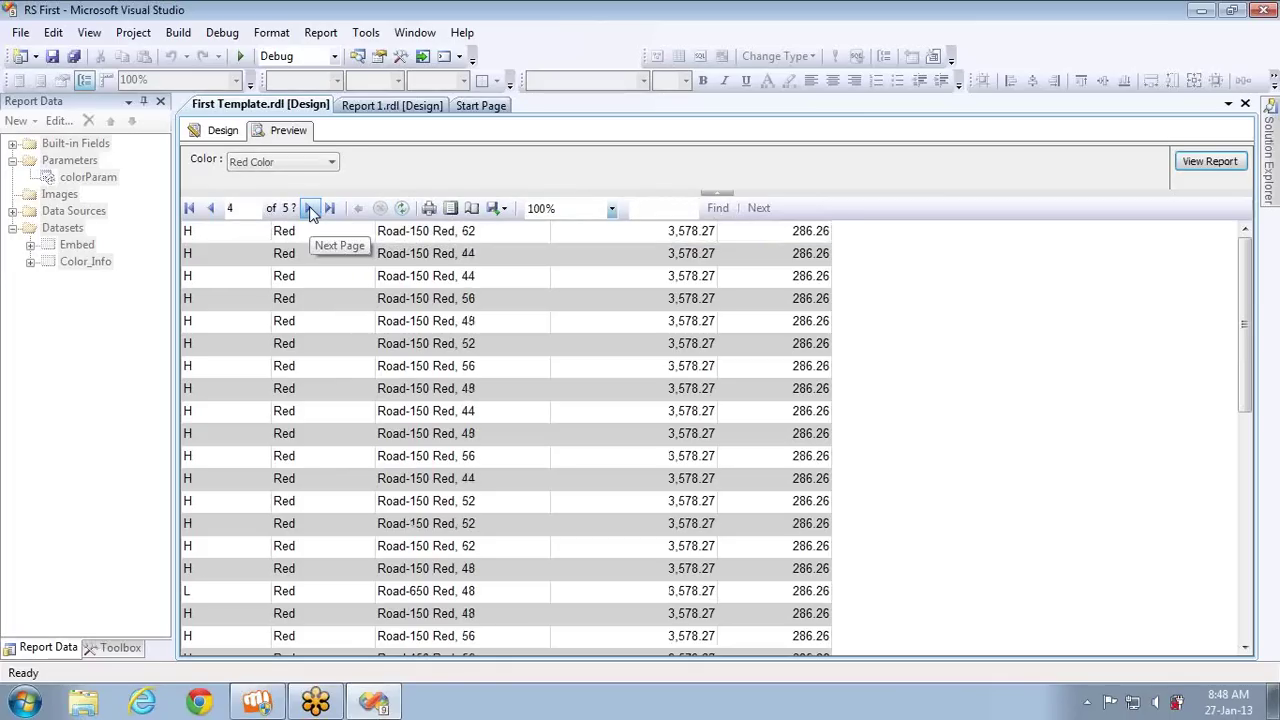
pyautogui.click(311, 211)
pyautogui.click(311, 211)
pyautogui.click(311, 211)
pyautogui.click(311, 211)
pyautogui.click(311, 211)
pyautogui.click(311, 211)
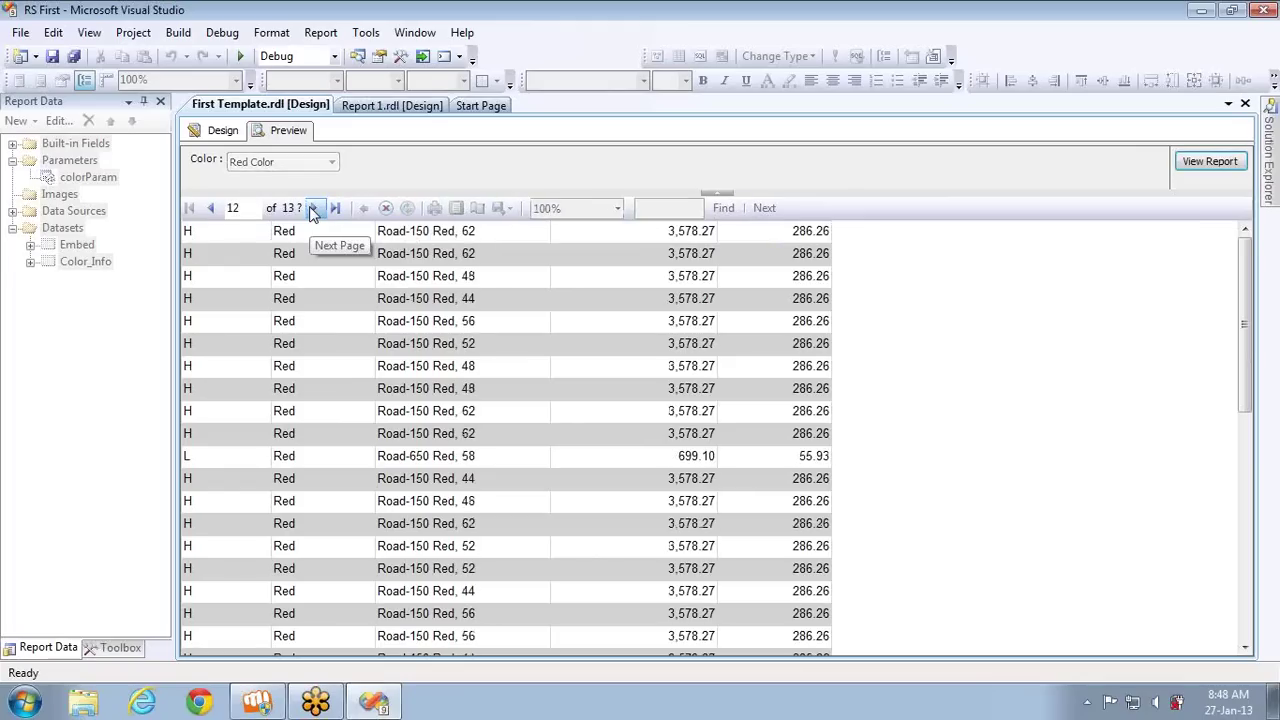
pyautogui.click(311, 211)
pyautogui.click(311, 211)
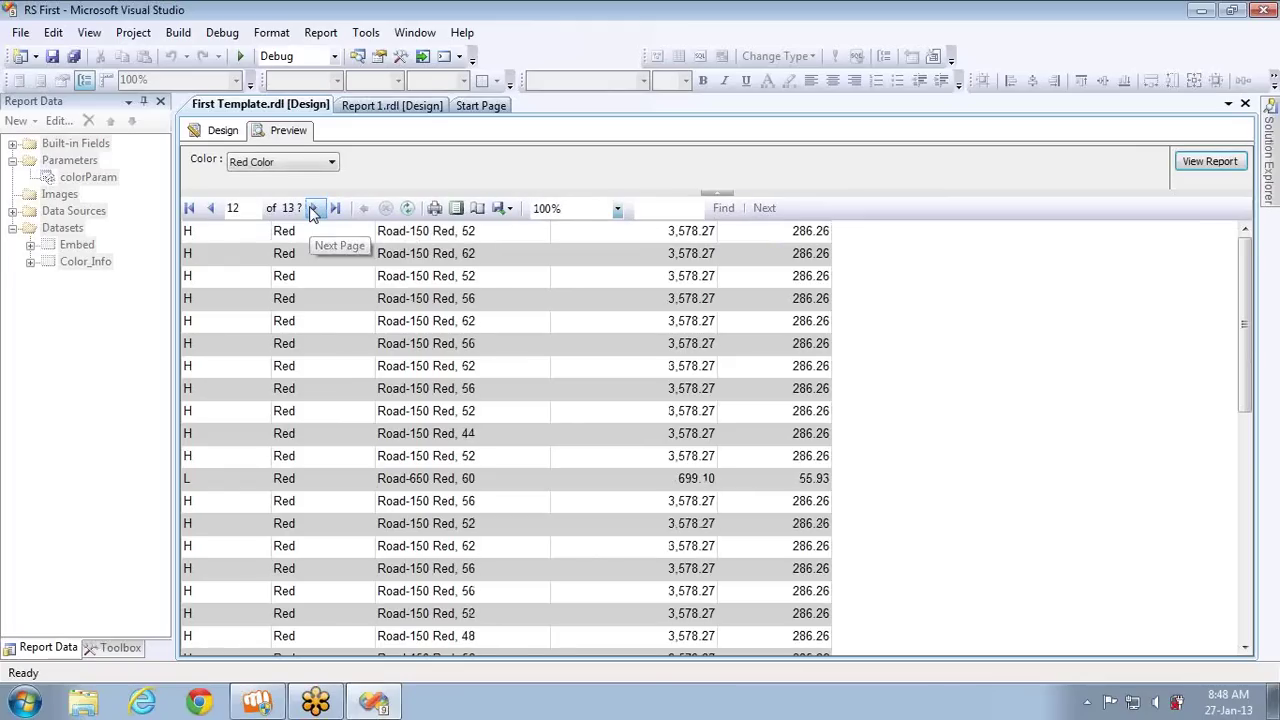
pyautogui.click(223, 134)
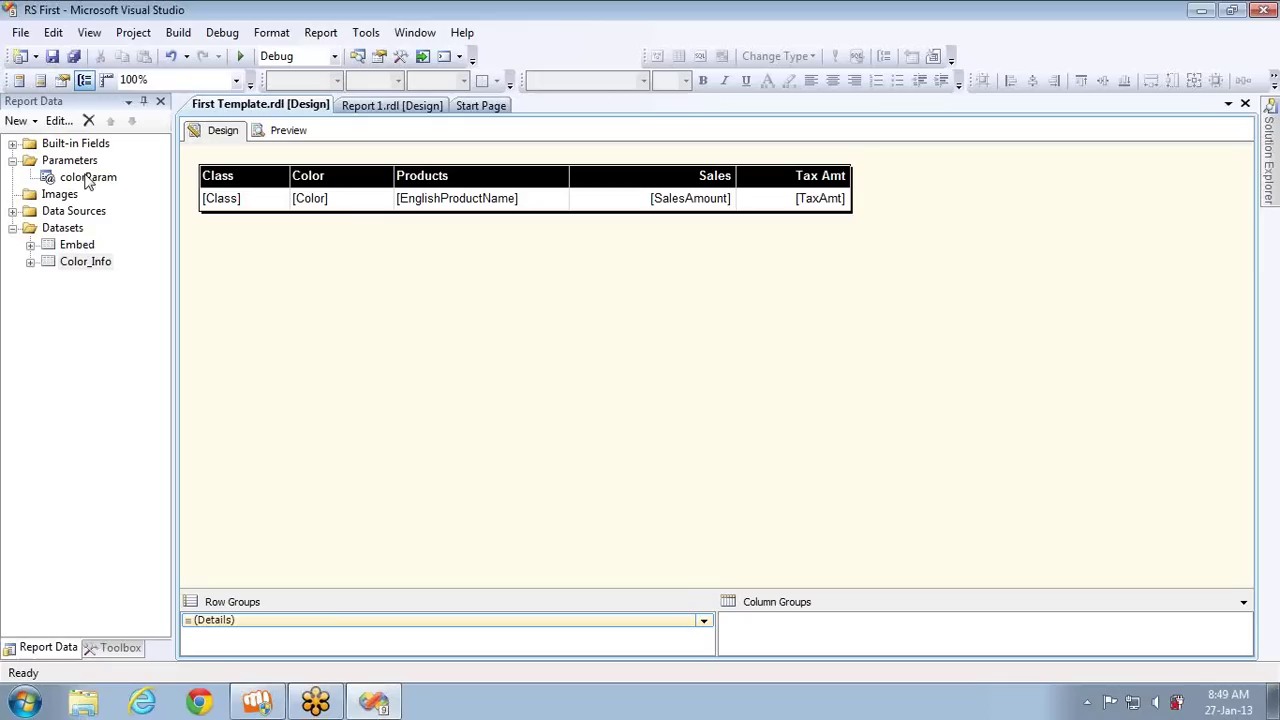
# - Add a dataset named Products_Info, embedded in the report and using the ADV data source
pyautogui.rightClick(63, 229)
pyautogui.click(108, 240)
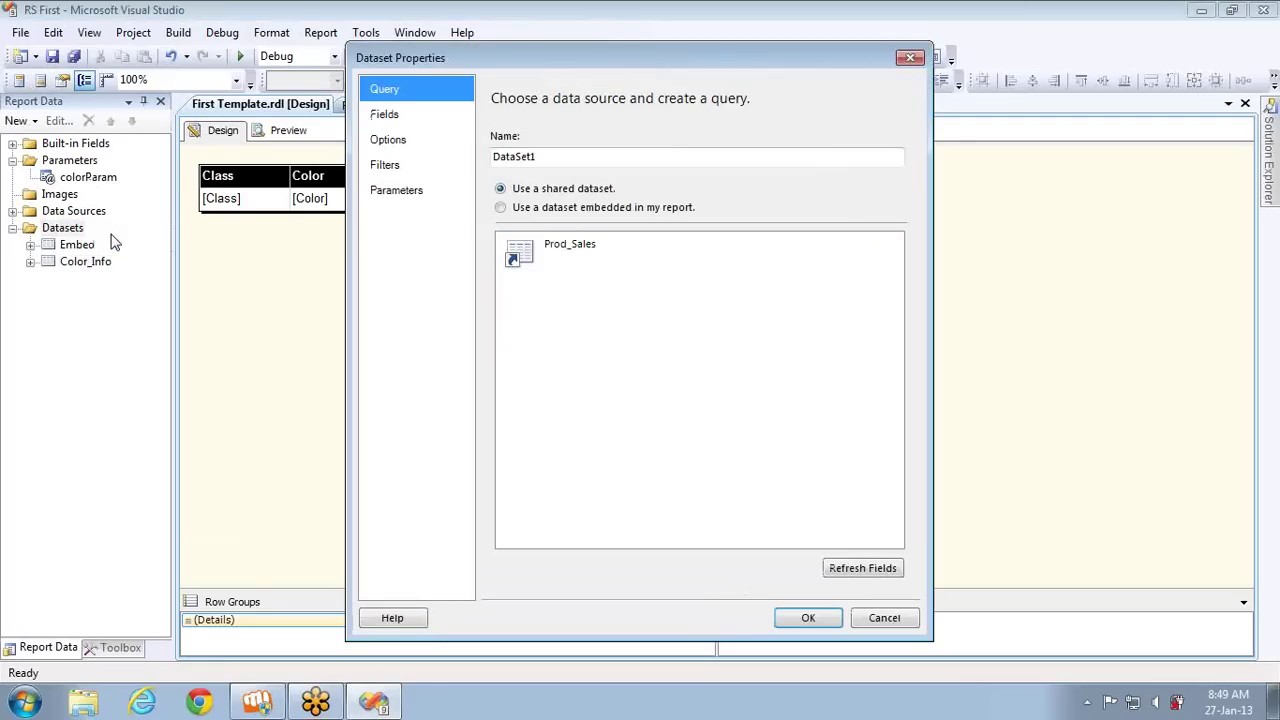
pyautogui.doubleClick(600, 157)
pyautogui.write('Prpducts_Info')
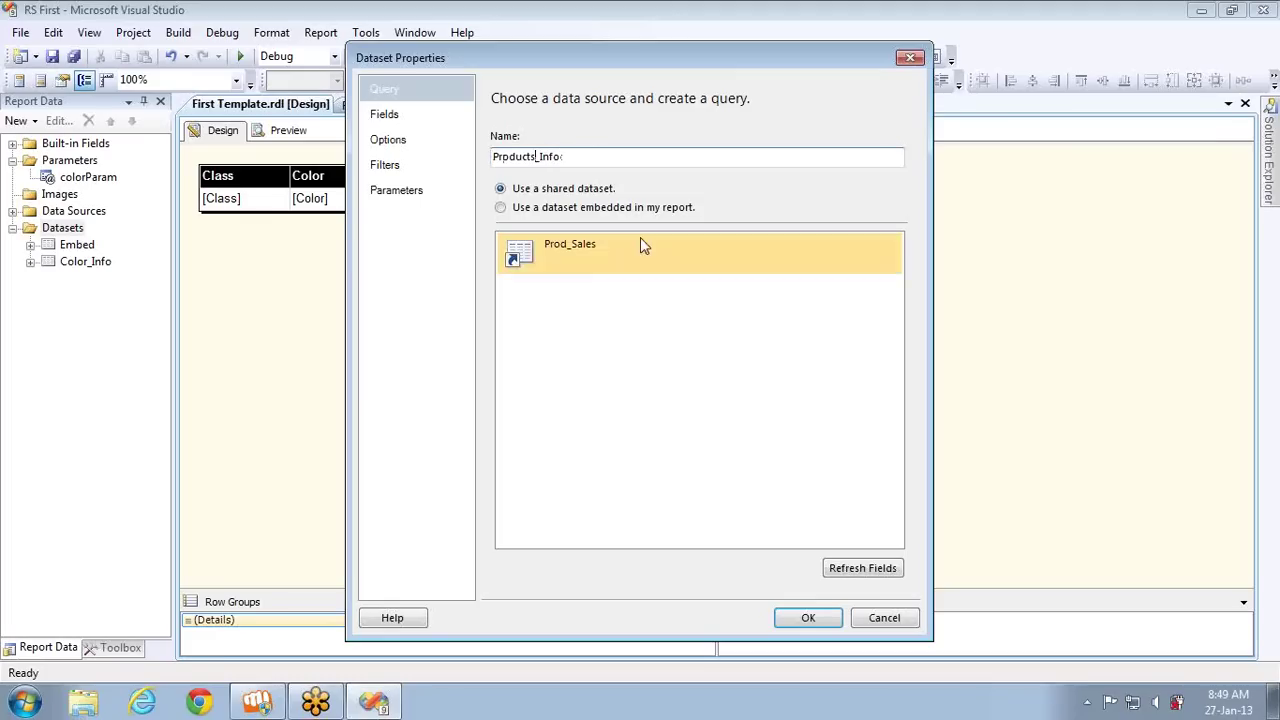
pyautogui.click(580, 211)
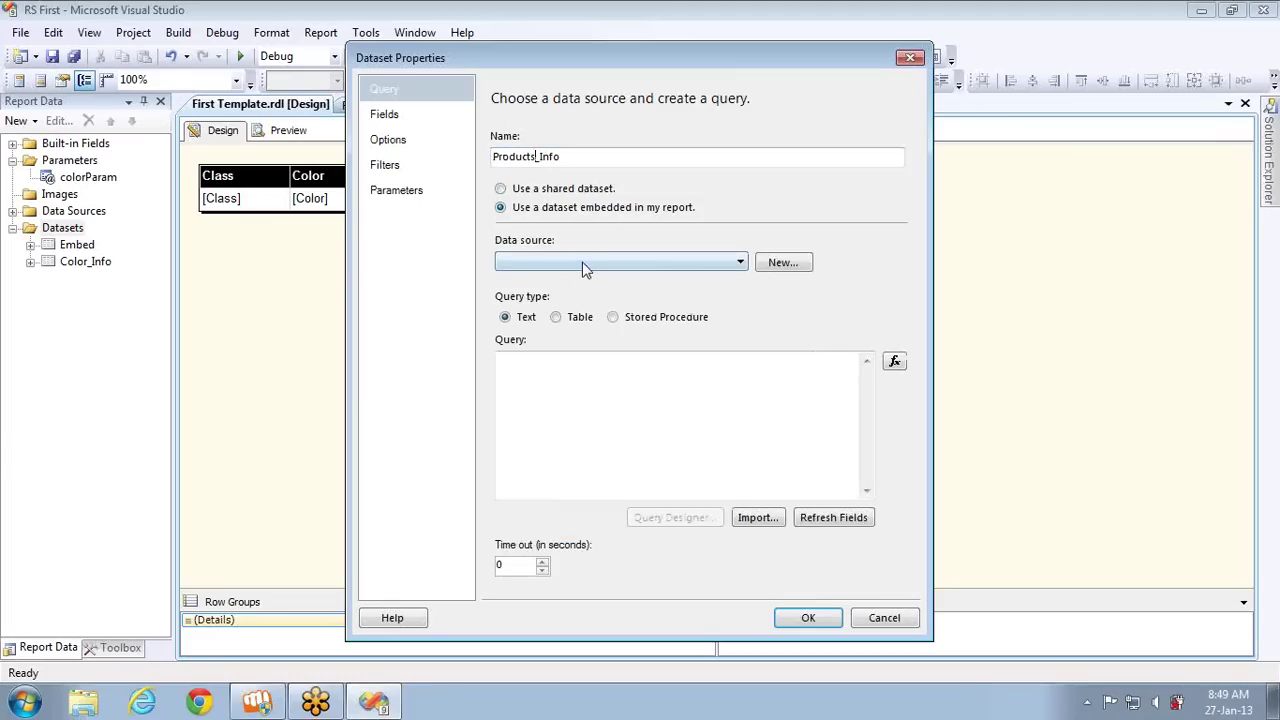
pyautogui.click(585, 265)
pyautogui.click(556, 277)
# - Enter the dataset query "Select ProductKey,EnglishProductName from DimProduct"
pyautogui.click(560, 399)
pyautogui.write('Select')
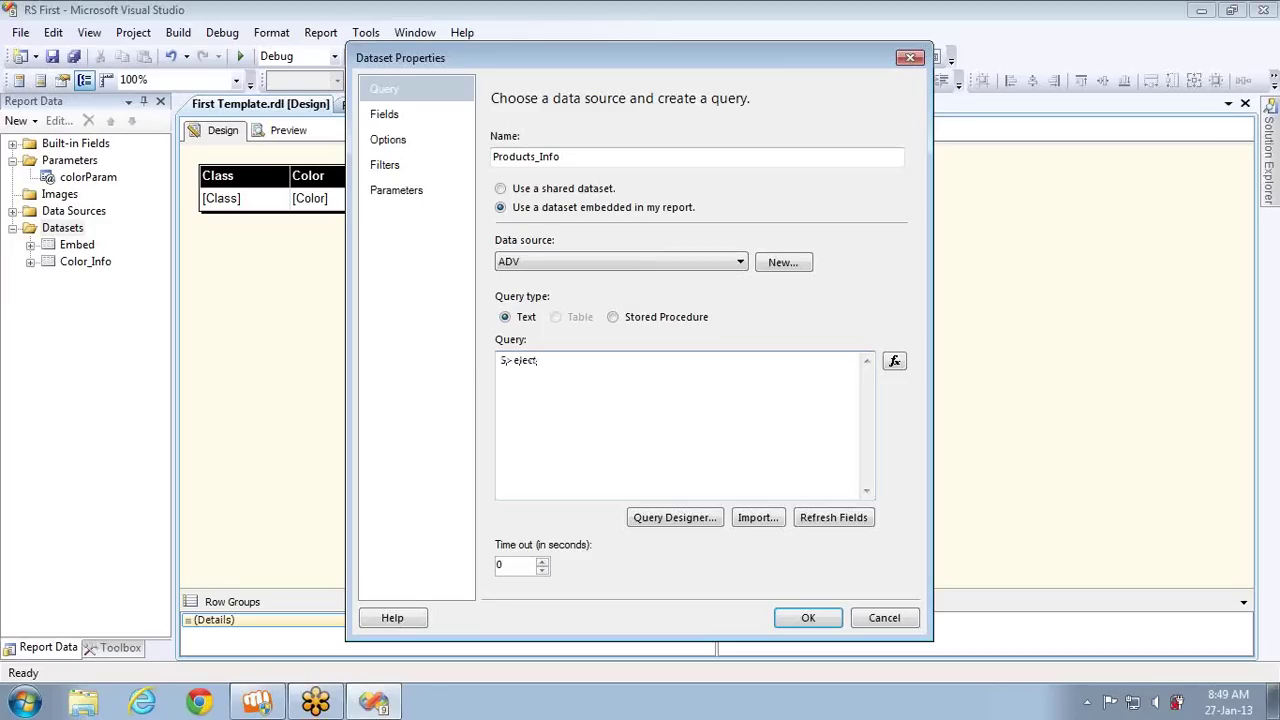
pyautogui.hotkey('ctrl', 'a')
pyautogui.write('Select ProductKey,EnglishProduct')
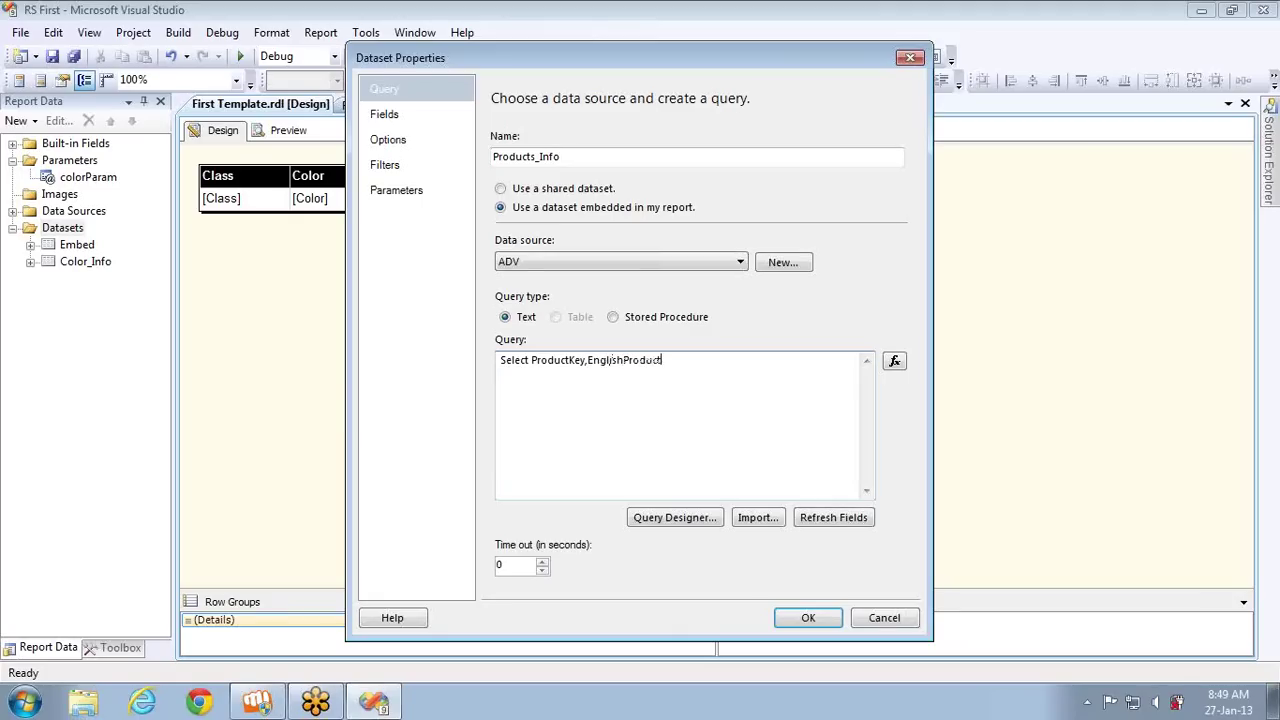
pyautogui.write('Name from DimProduct')
# - Rename the dataset's EnglishProductName field as Products and save the new dataset
pyautogui.click(406, 118)
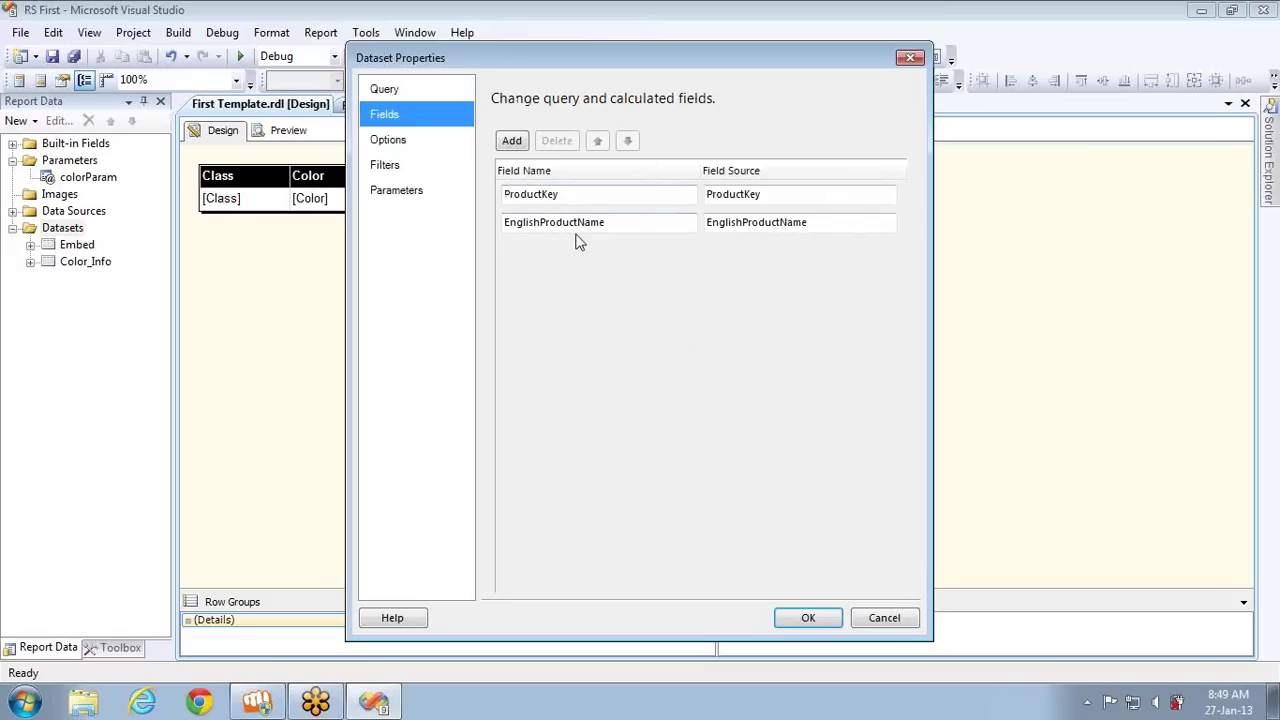
pyautogui.click(616, 227)
pyautogui.click(617, 229)
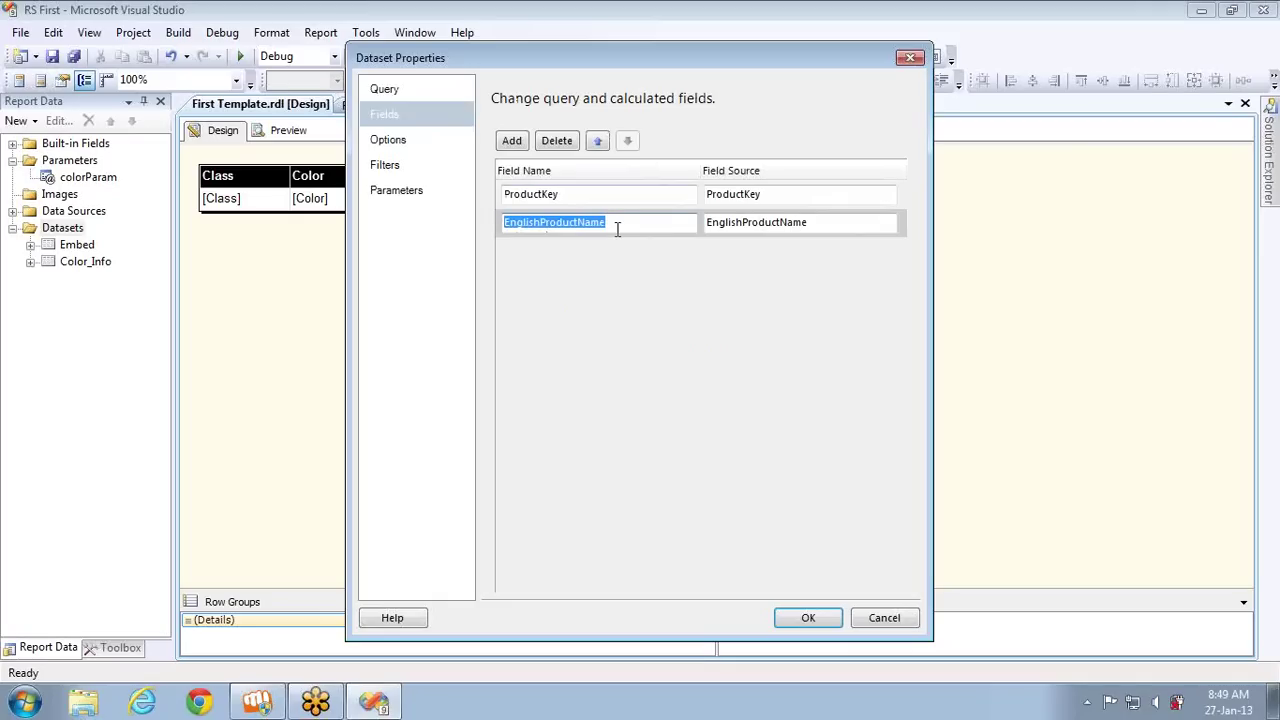
pyautogui.write('Prod')
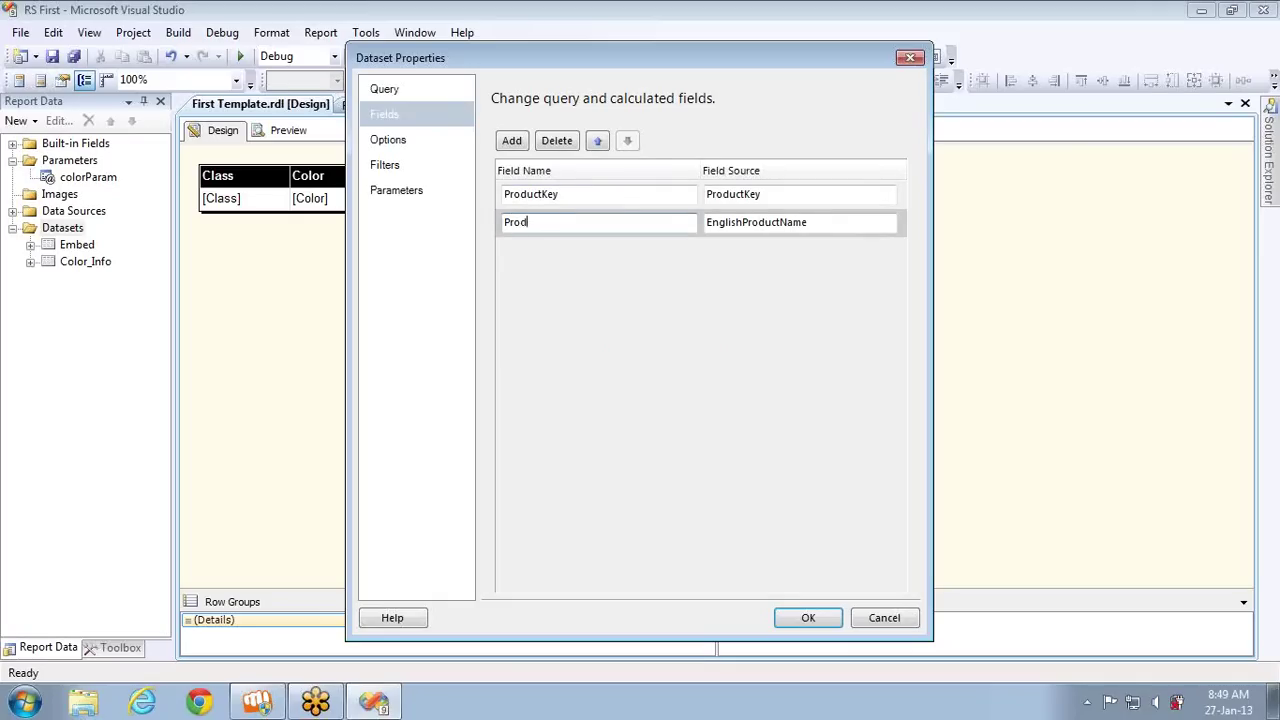
pyautogui.write('ucts')
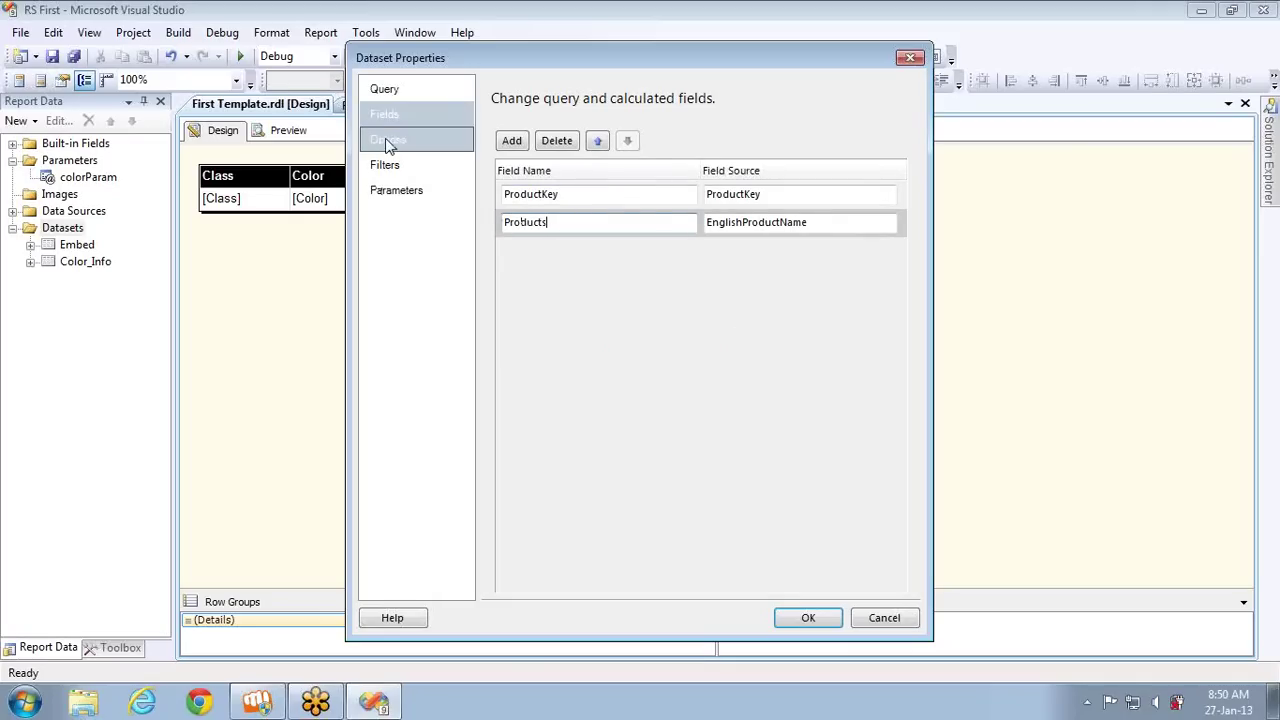
pyautogui.click(804, 620)
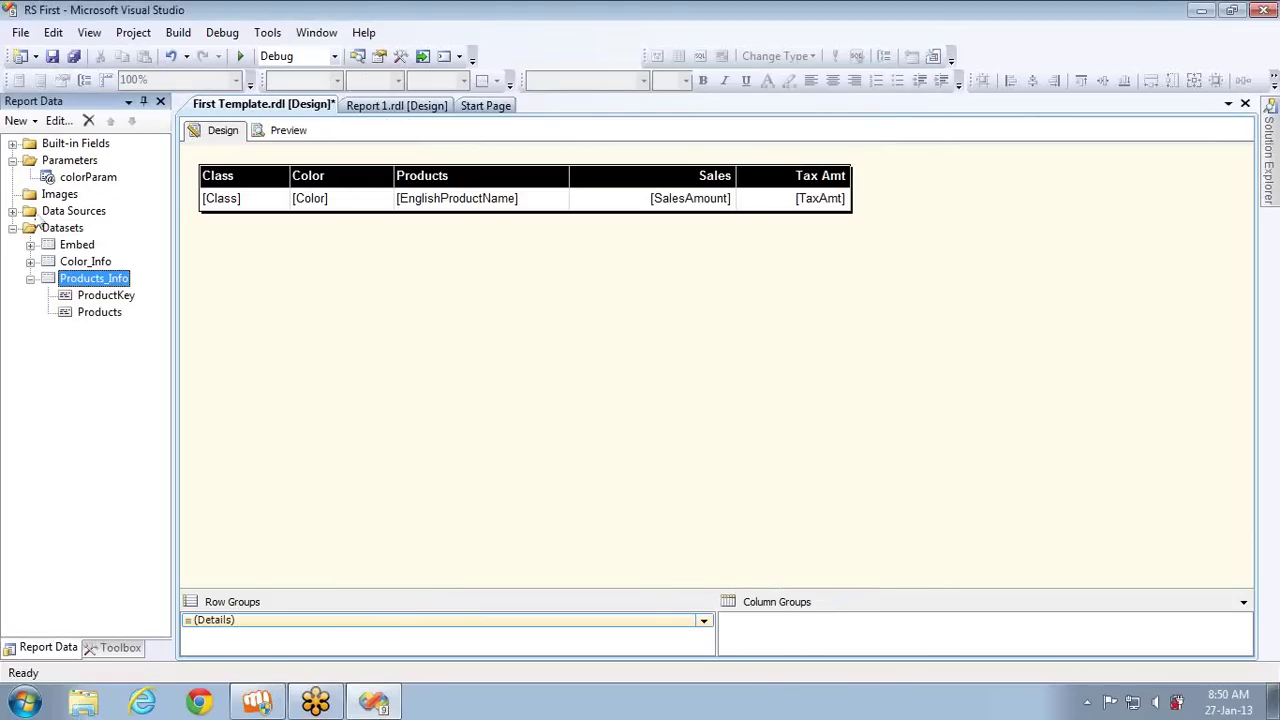
# - Add a report parameter named prodParam
pyautogui.rightClick(67, 165)
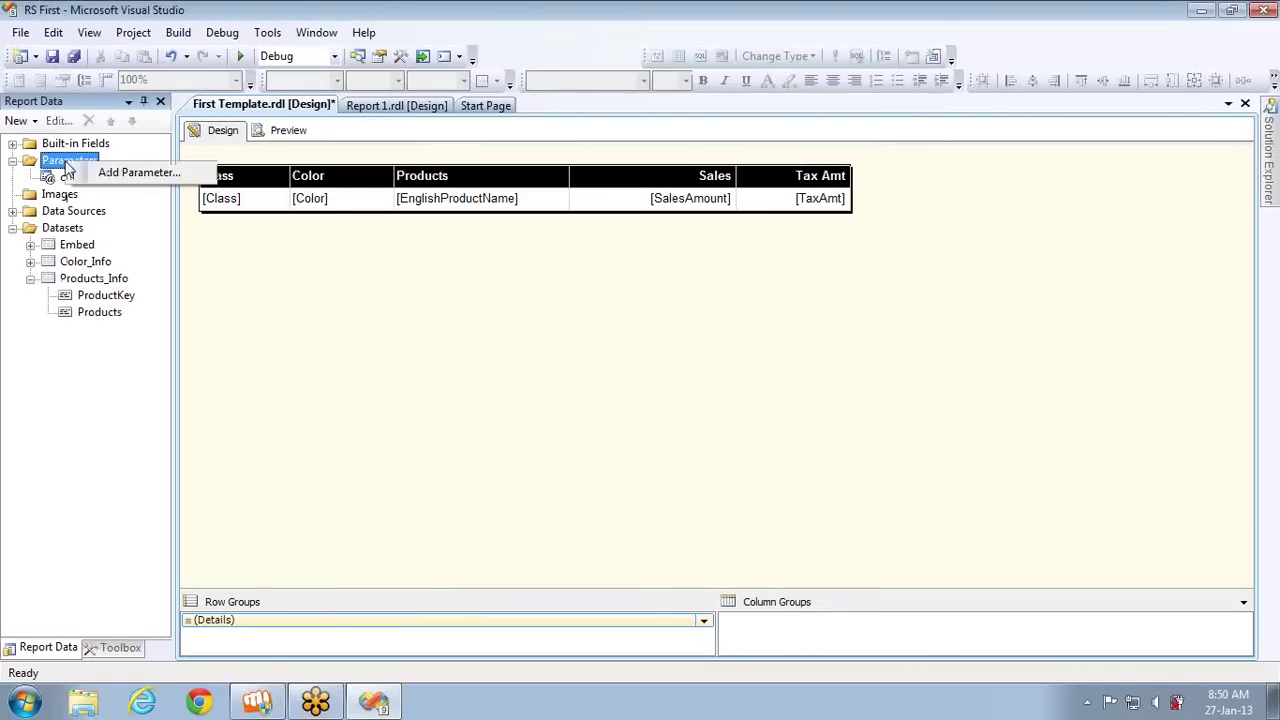
pyautogui.click(115, 174)
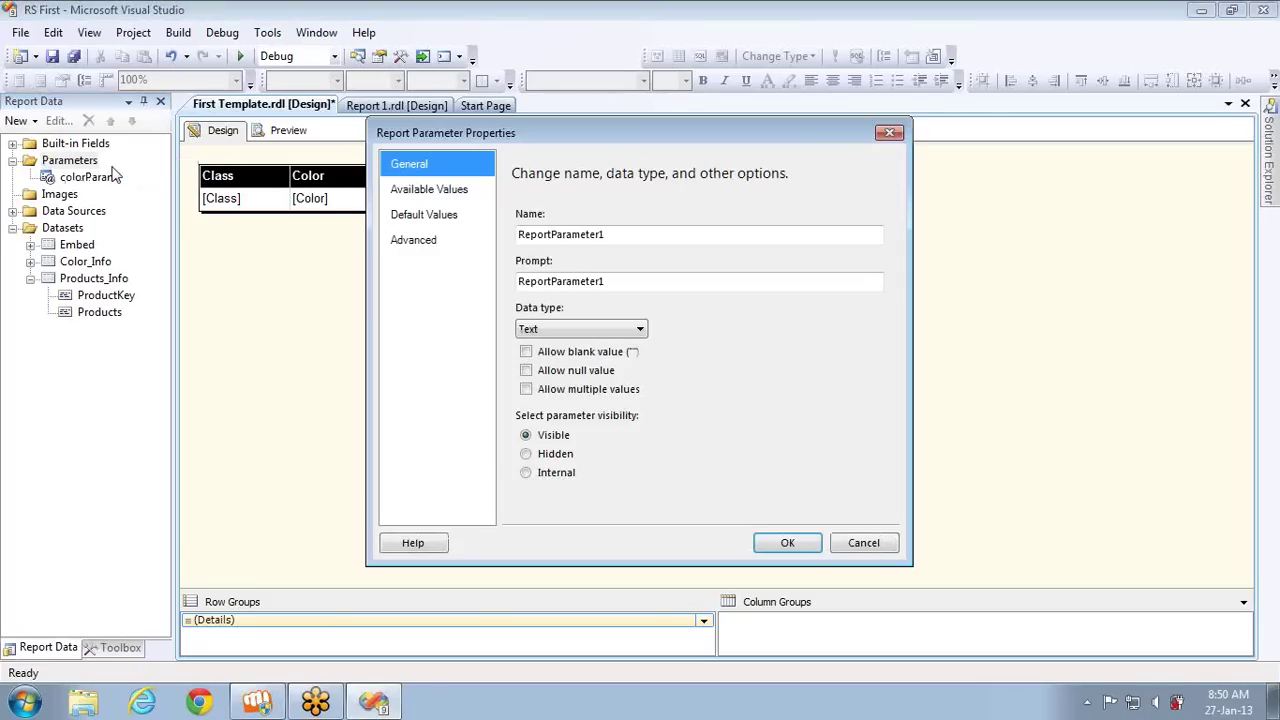
pyautogui.click(635, 237)
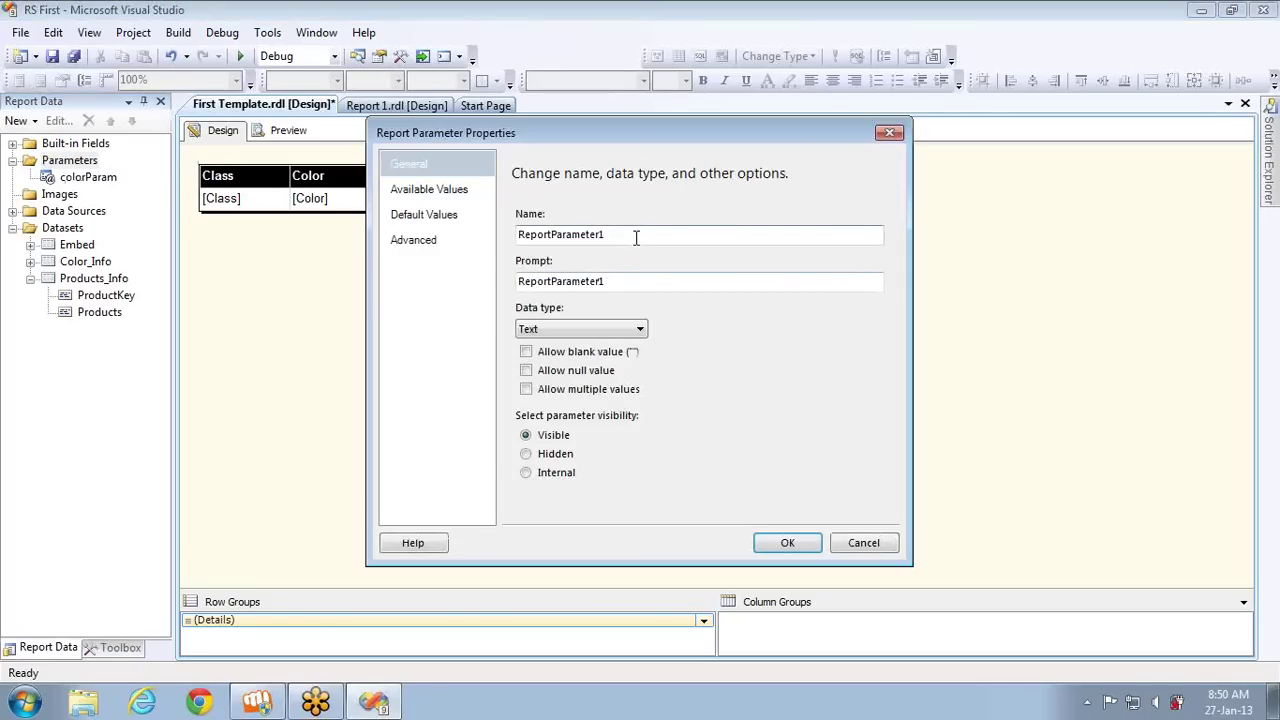
pyautogui.doubleClick(636, 237)
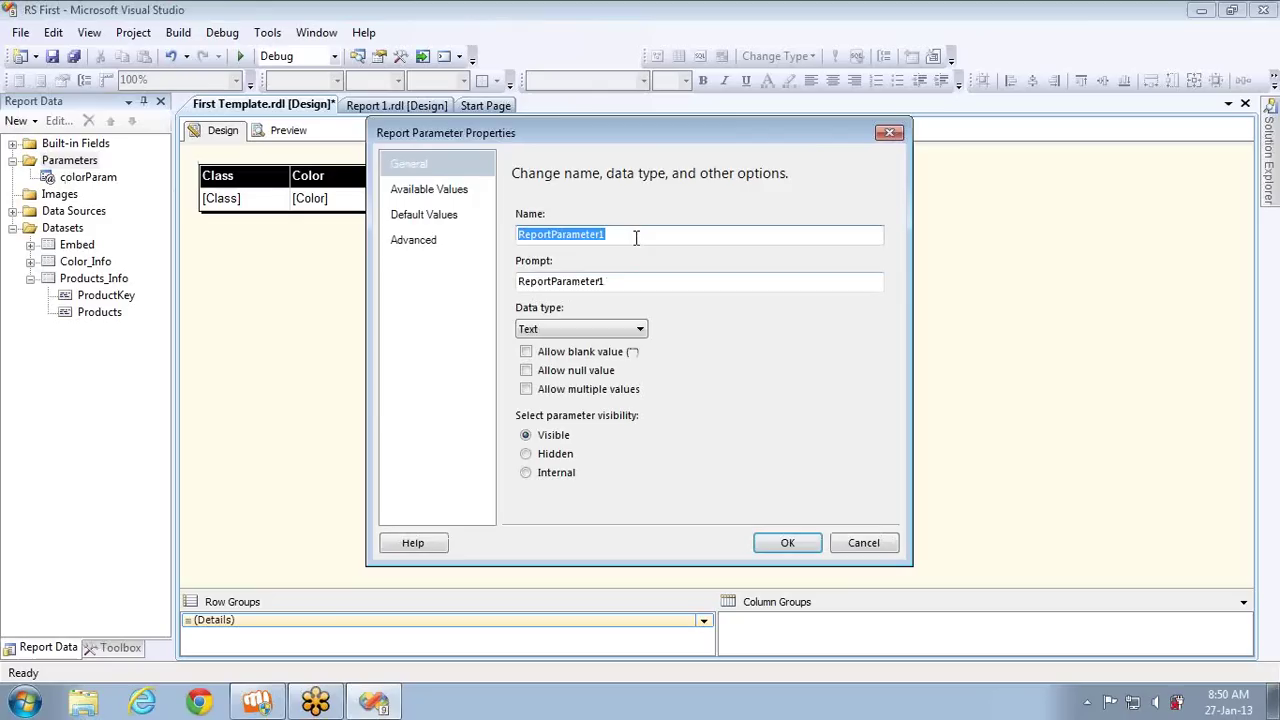
pyautogui.write('prod')
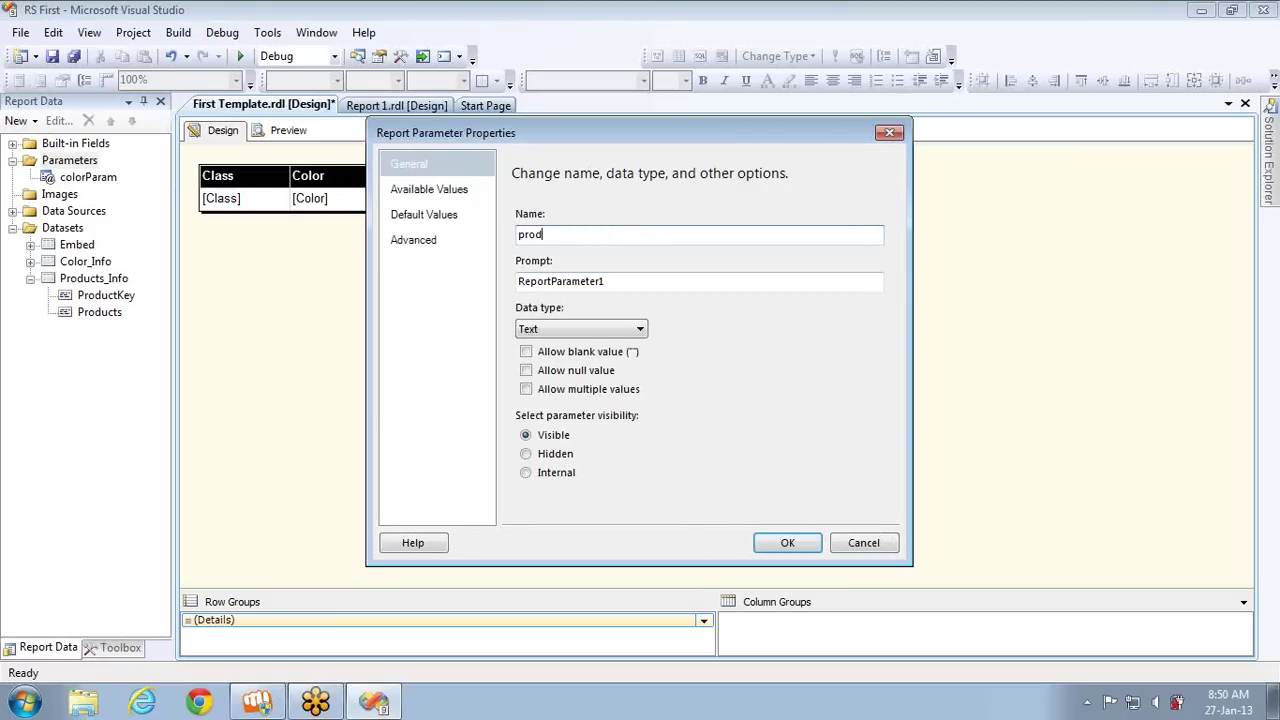
pyautogui.write('Param')
# - Set the parameter's prompt to "Products :" and allow multiple values
pyautogui.click(690, 281)
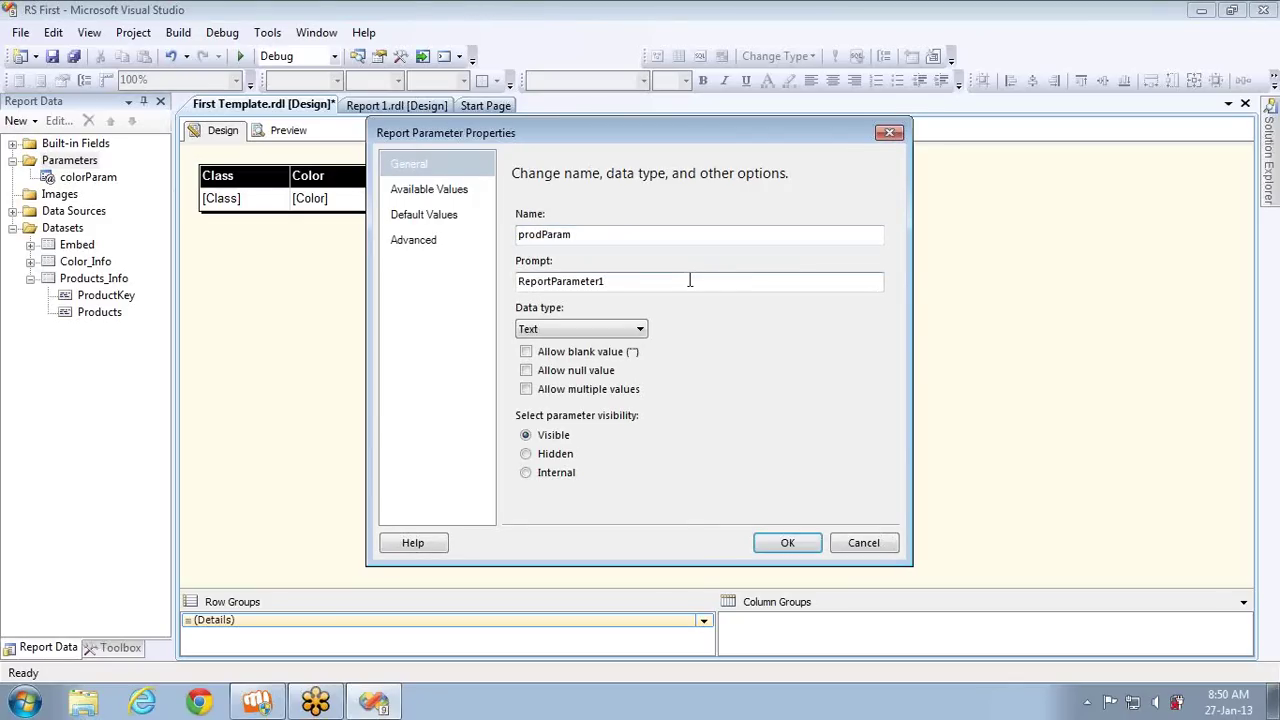
pyautogui.doubleClick(690, 281)
pyautogui.write('S')
pyautogui.press('BackSpace')
pyautogui.write('Products :')
pyautogui.click(527, 389)
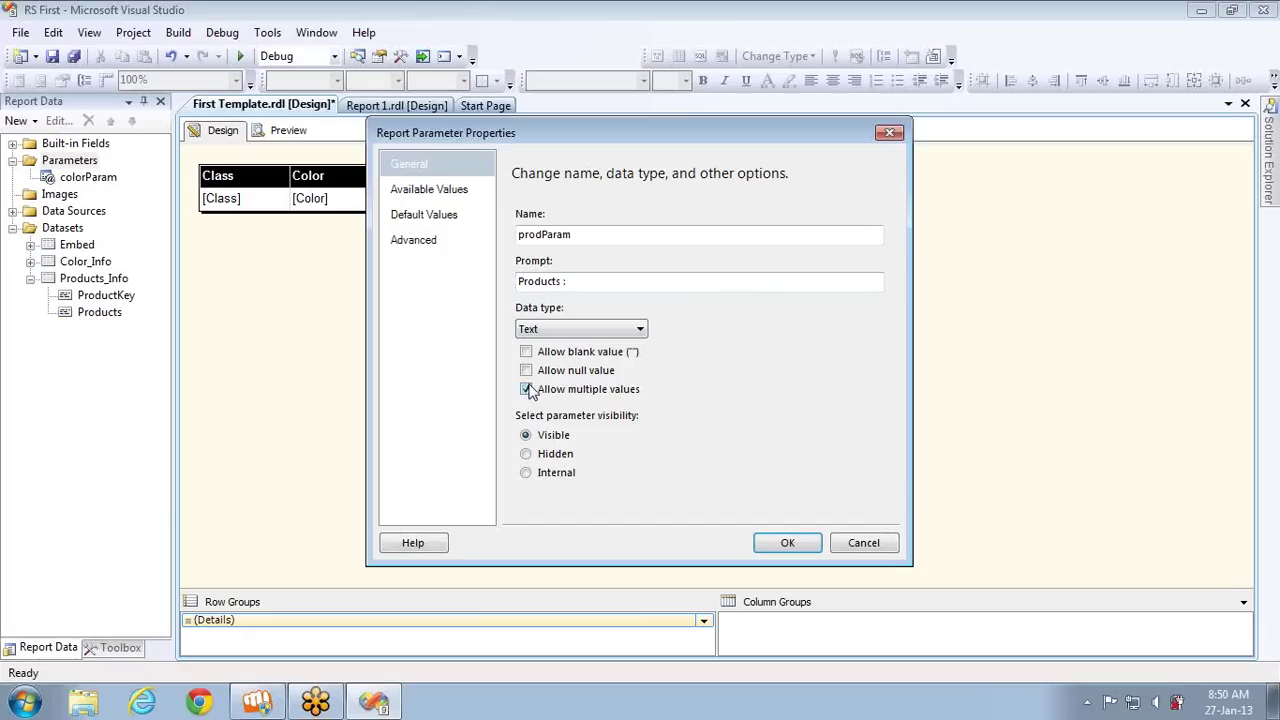
# - Get the parameter's available values from the Products_Info dataset, with ProductKey as value field and Products as label field, and save it
pyautogui.click(428, 189)
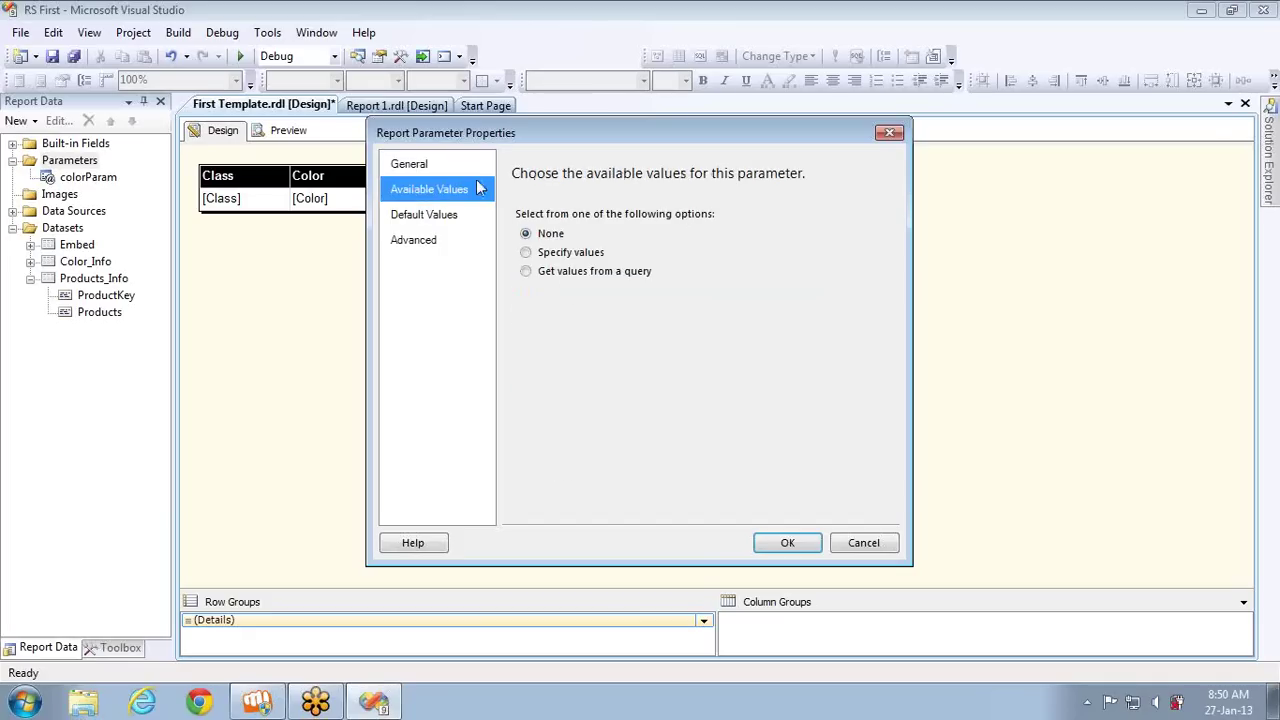
pyautogui.click(546, 279)
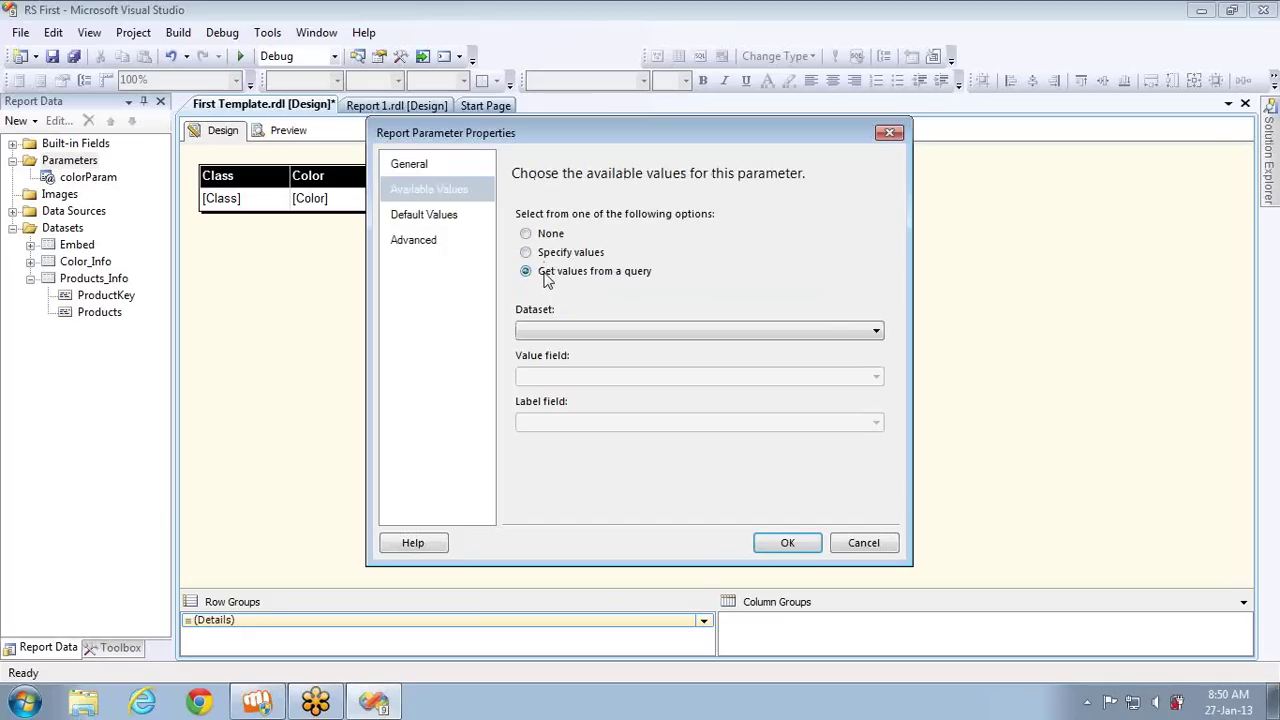
pyautogui.click(621, 338)
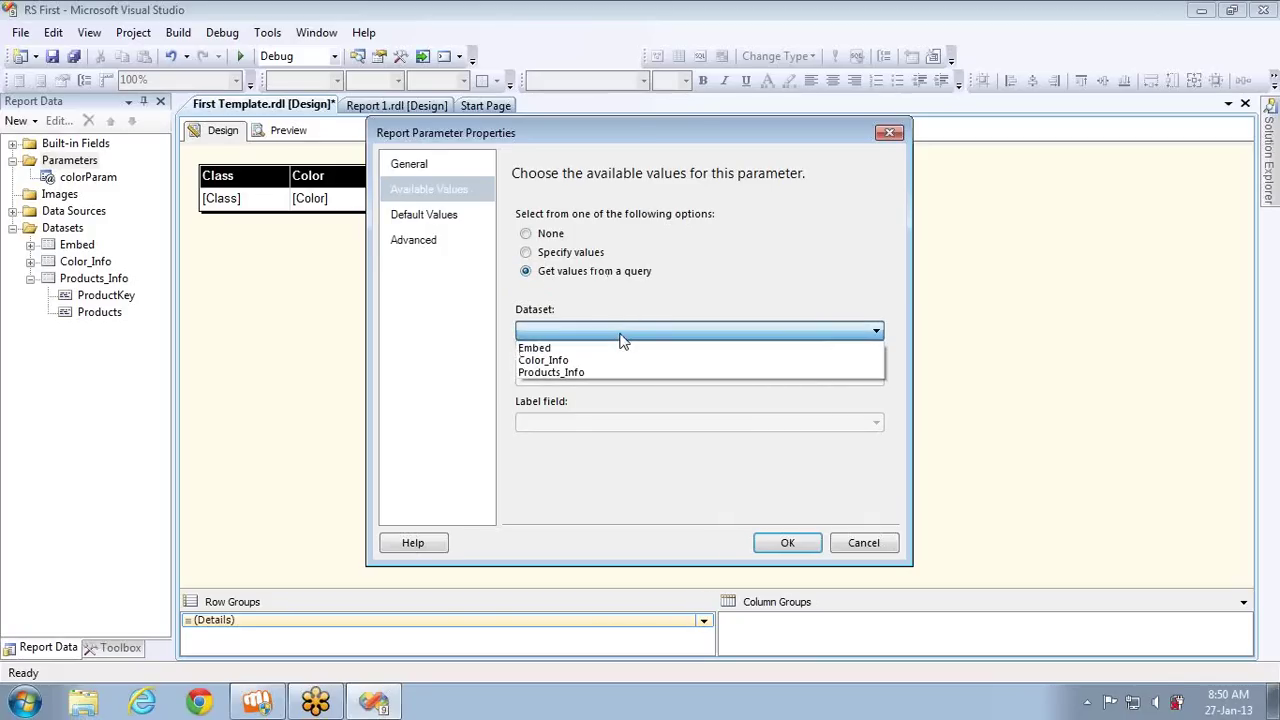
pyautogui.click(576, 372)
pyautogui.click(587, 378)
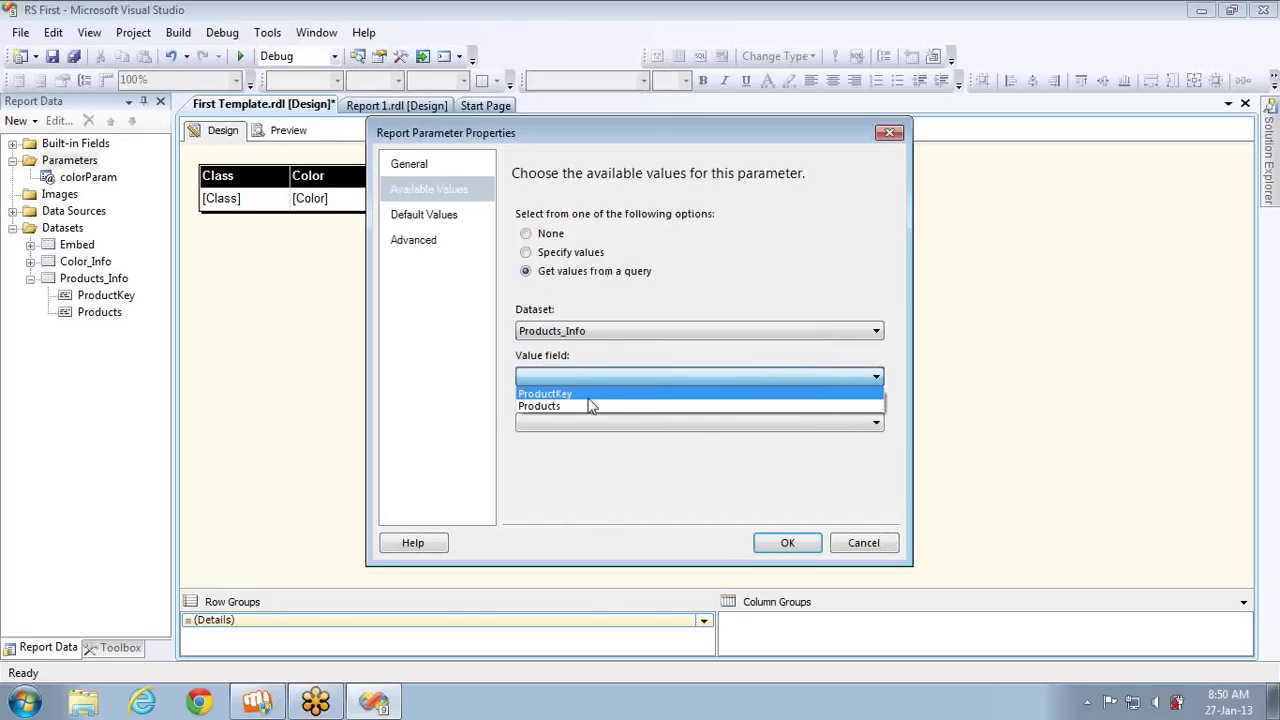
pyautogui.click(586, 395)
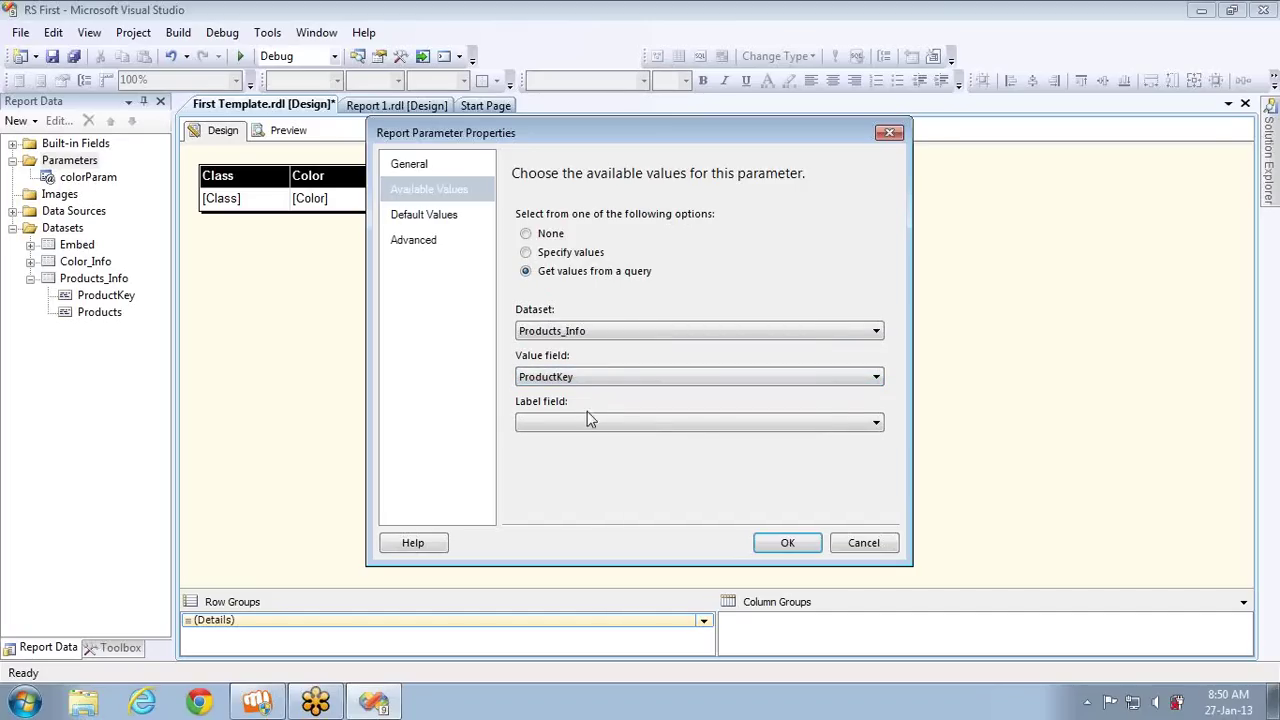
pyautogui.click(589, 424)
pyautogui.click(589, 449)
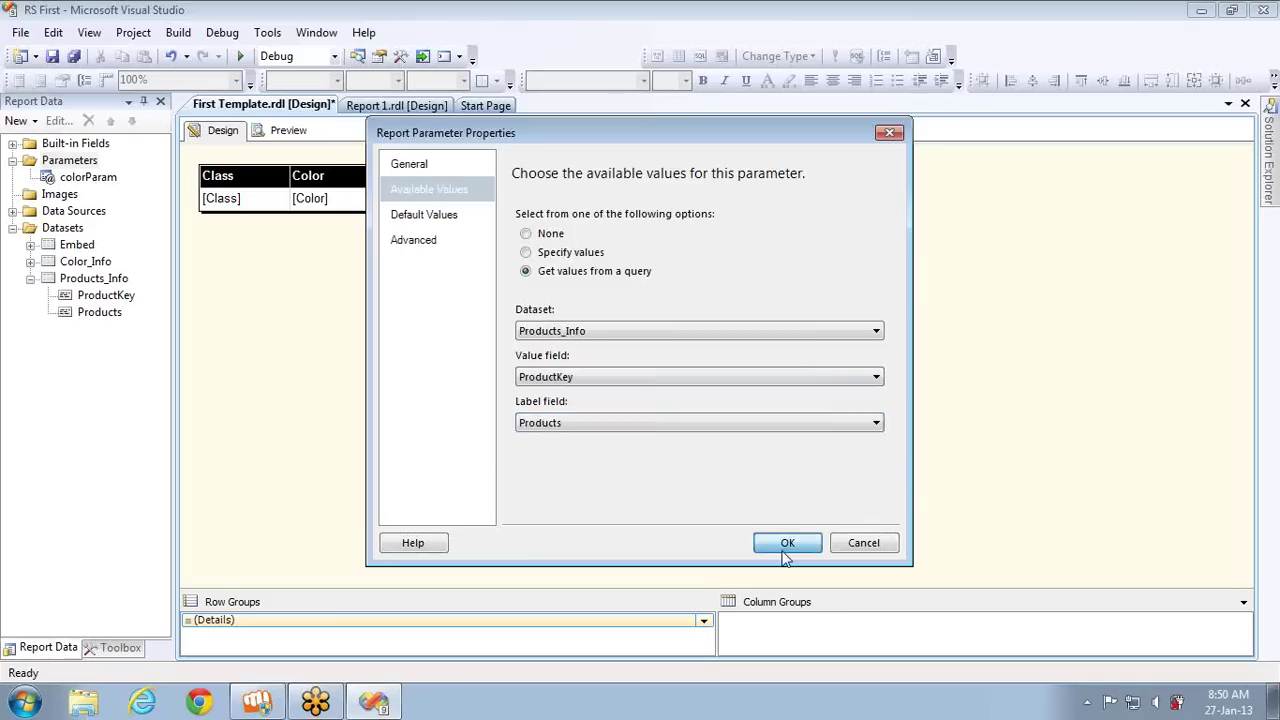
pyautogui.click(785, 542)
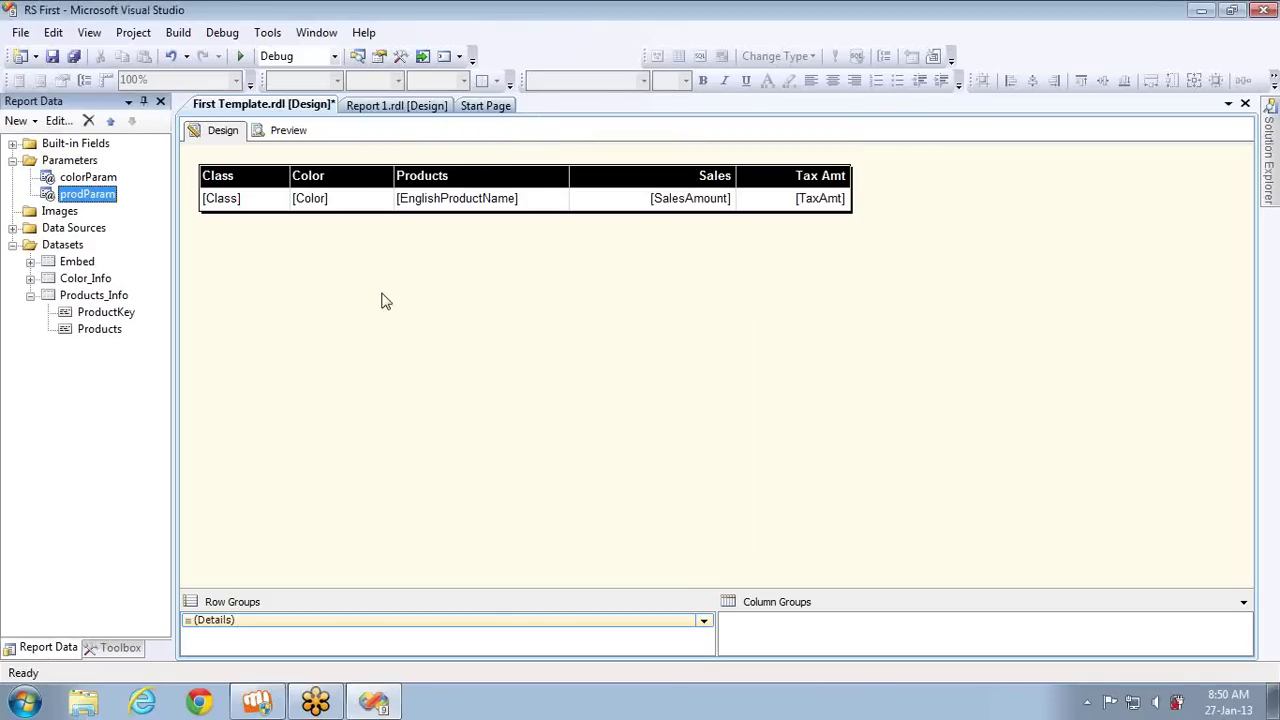
# - Preview the report and choose only "Road-650 Red, 52" for the Products parameter
pyautogui.click(288, 132)
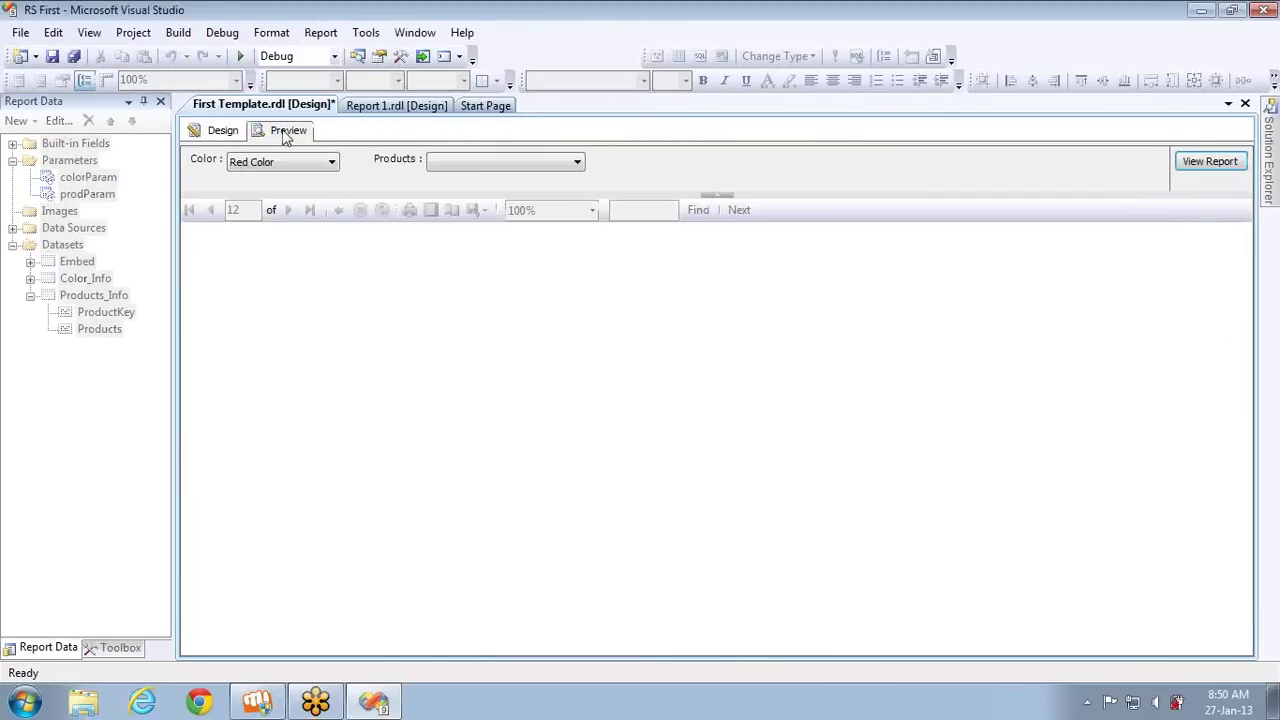
pyautogui.click(497, 162)
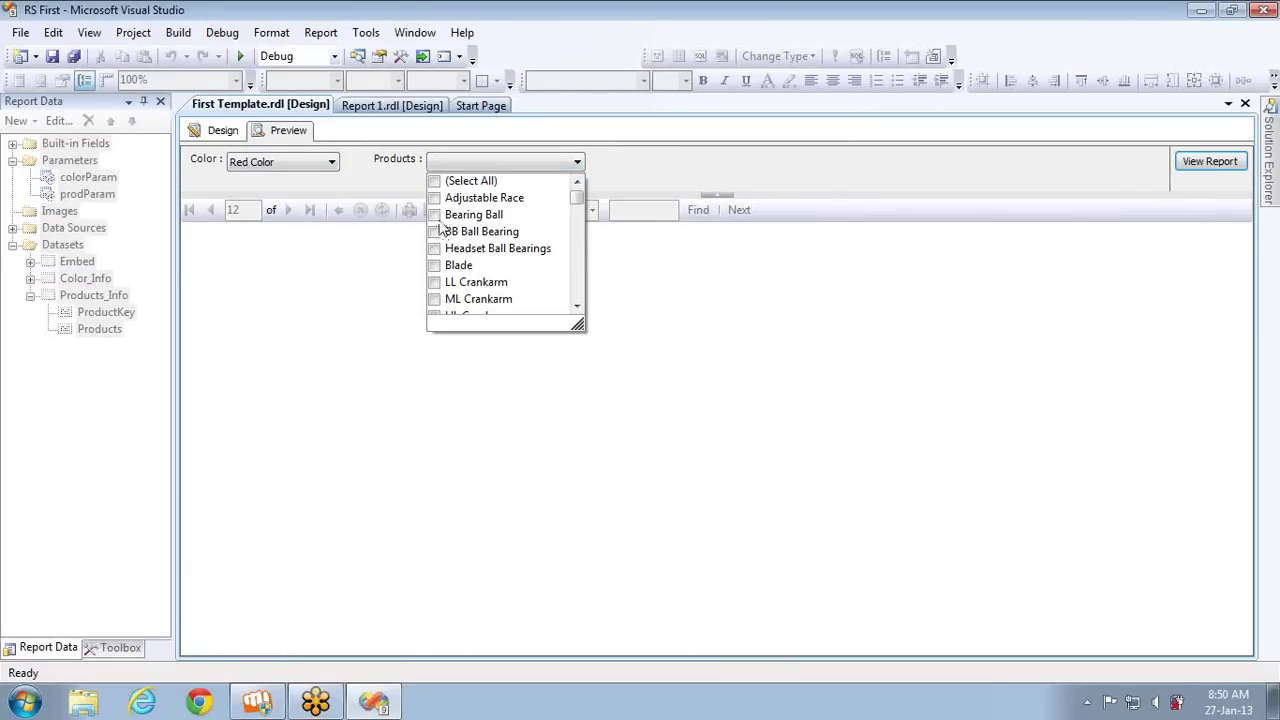
pyautogui.click(435, 199)
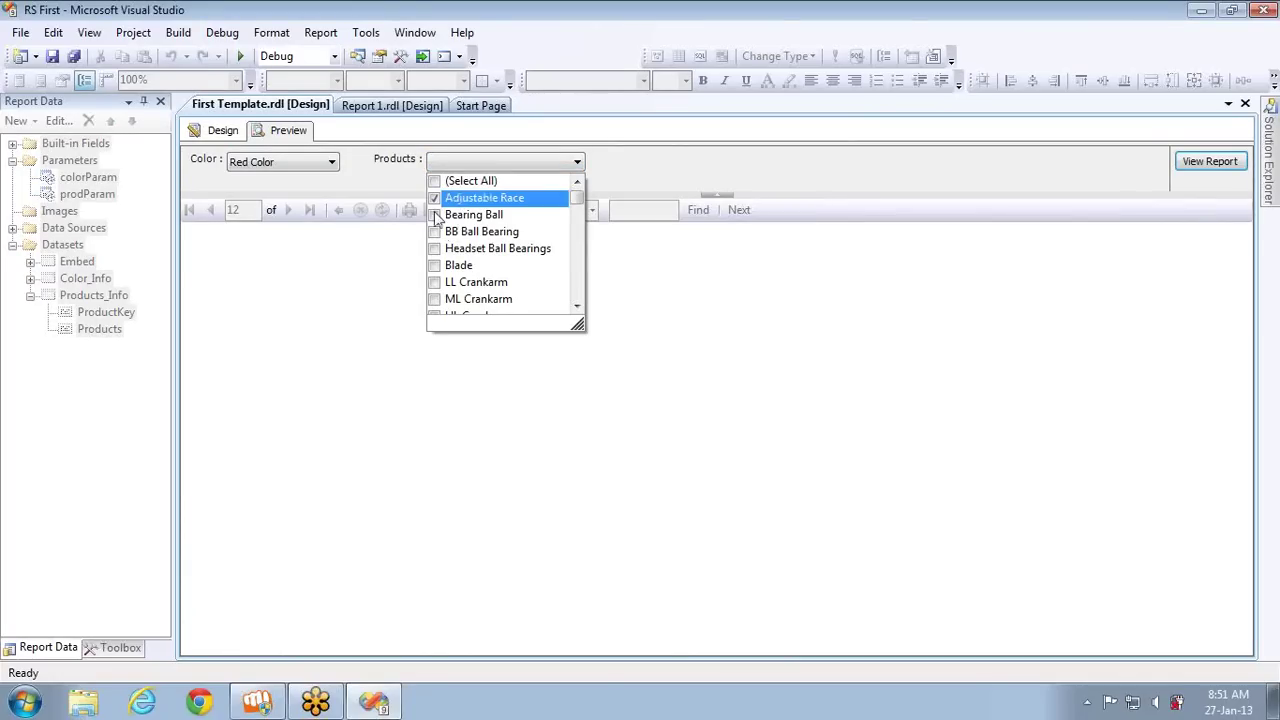
pyautogui.click(483, 202)
pyautogui.moveTo(582, 203); pyautogui.dragTo(578, 249)
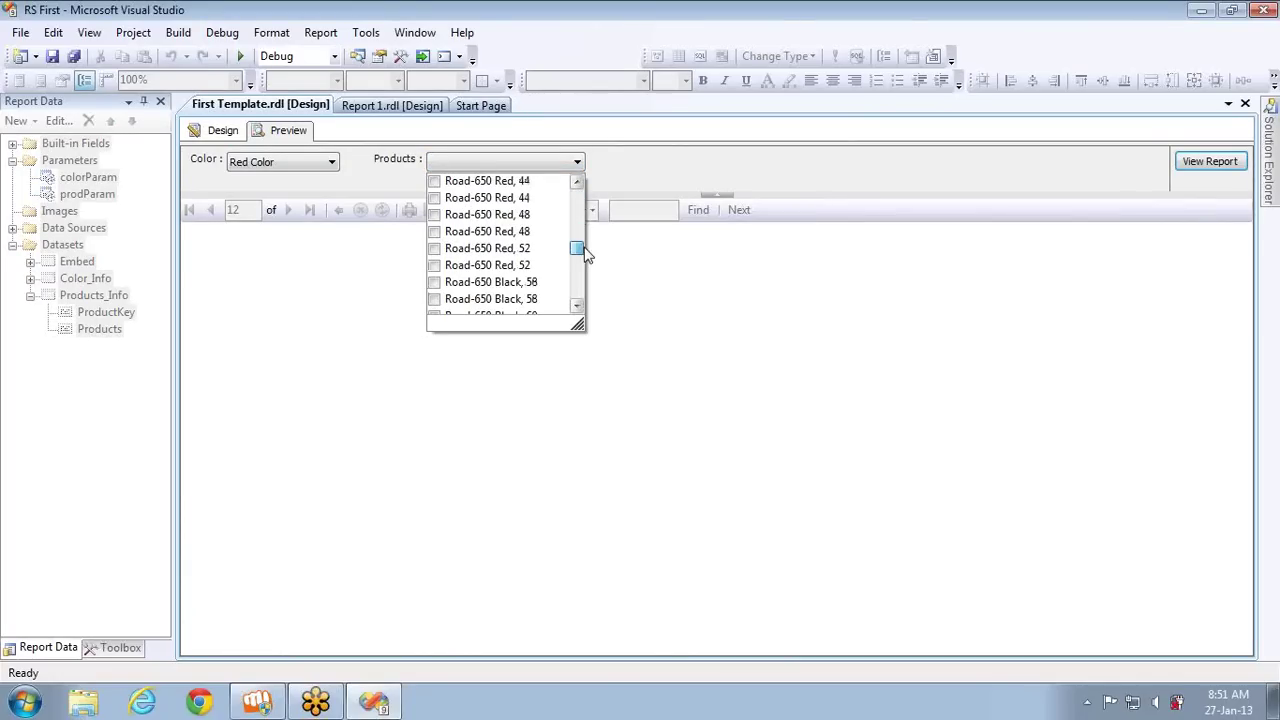
pyautogui.click(437, 250)
pyautogui.click(910, 175)
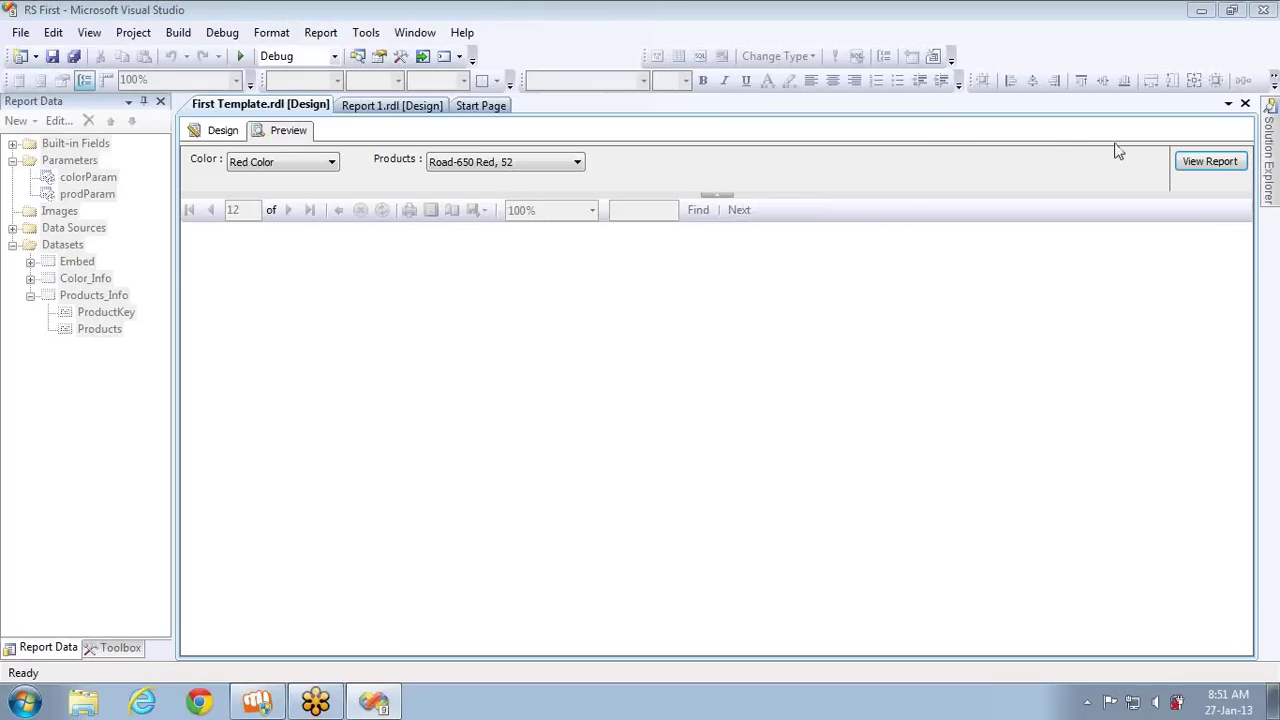
# - Run the report preview for the Road-650 Red, 52 product
pyautogui.click(1187, 166)
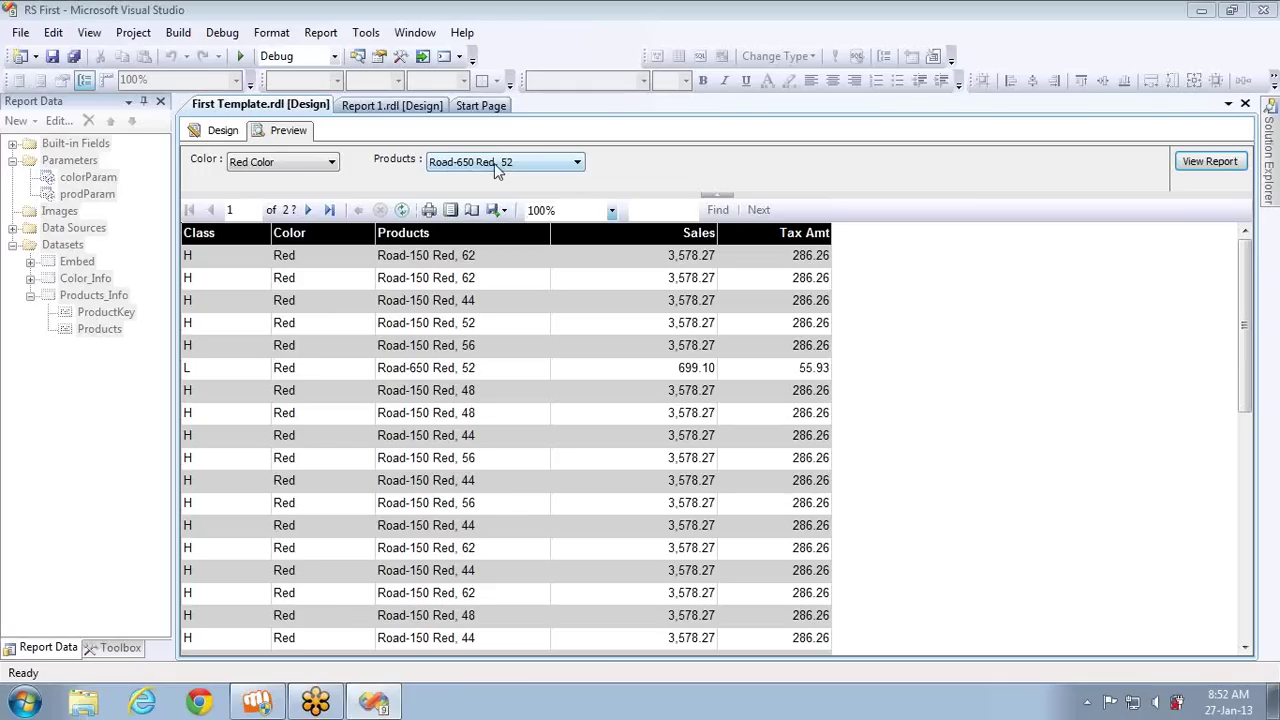
pyautogui.click(215, 133)
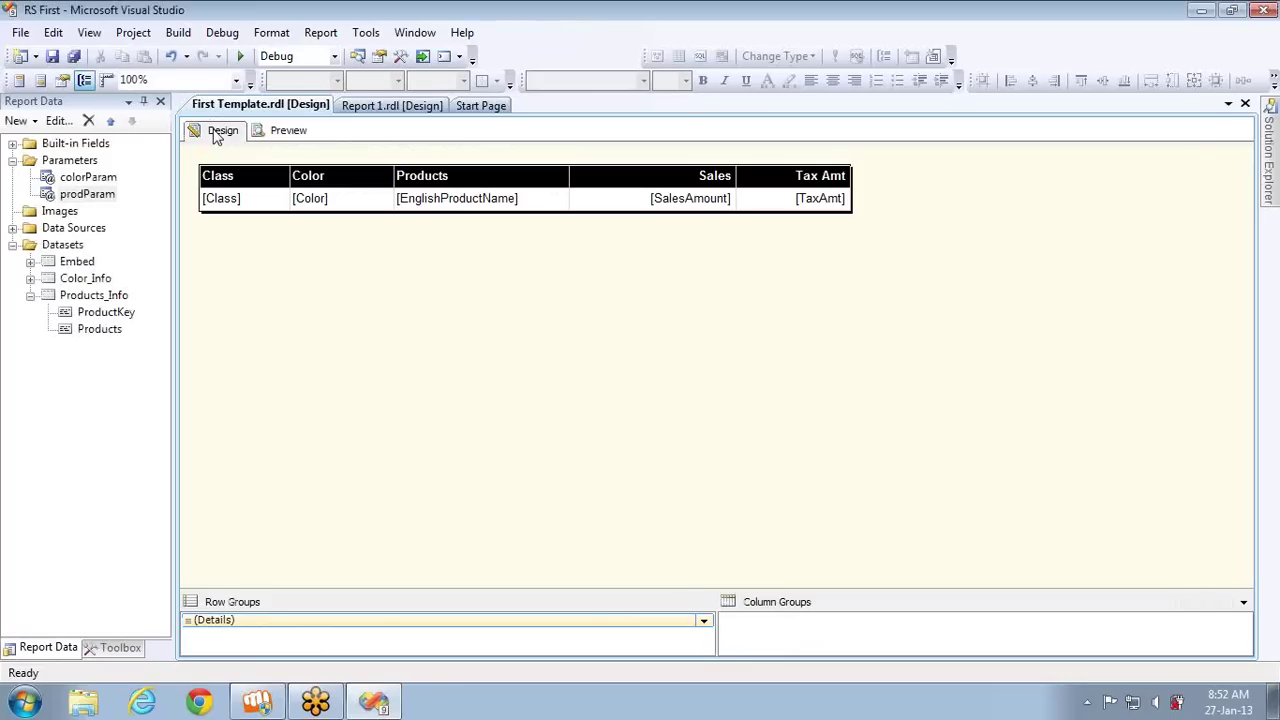
pyautogui.doubleClick(72, 262)
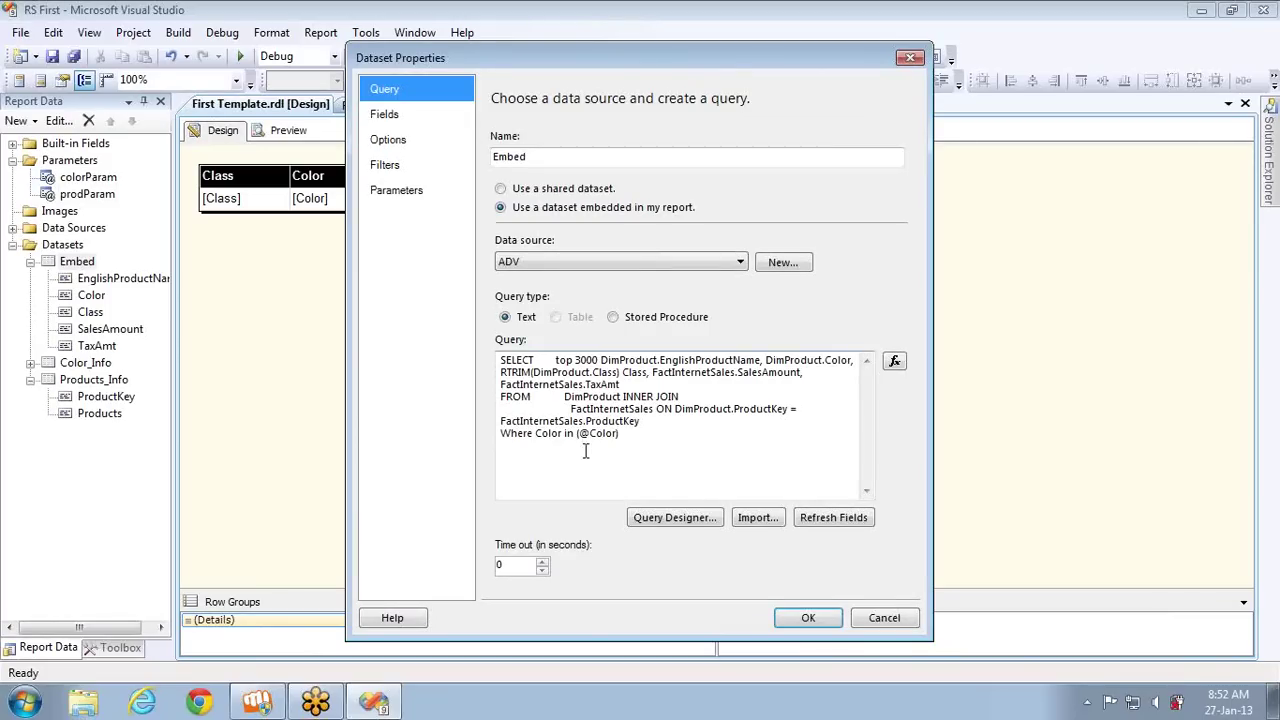
pyautogui.click(637, 440)
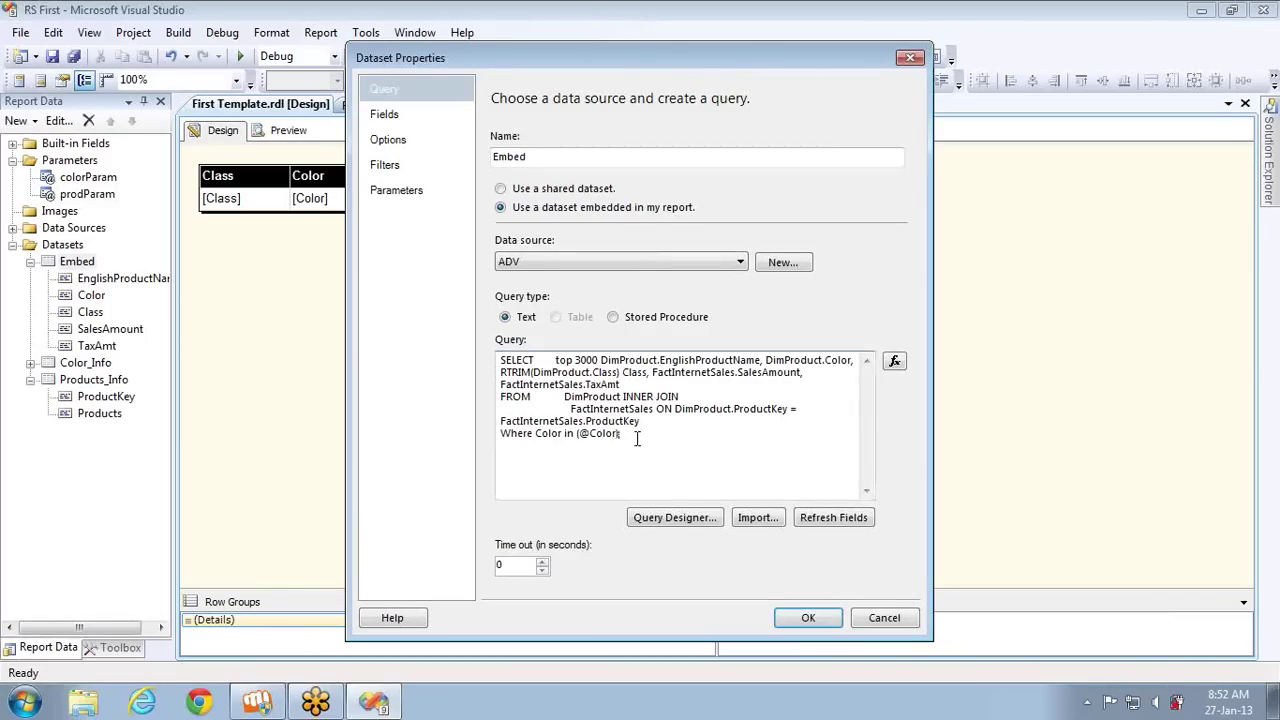
pyautogui.write('and')
pyautogui.write('Dim')
pyautogui.write(',')
pyautogui.write('Product.')
pyautogui.write('ProductKe')
pyautogui.write('y in ')
pyautogui.write('(@Pe')
pyautogui.press('BackSpace')
pyautogui.write('roduct')
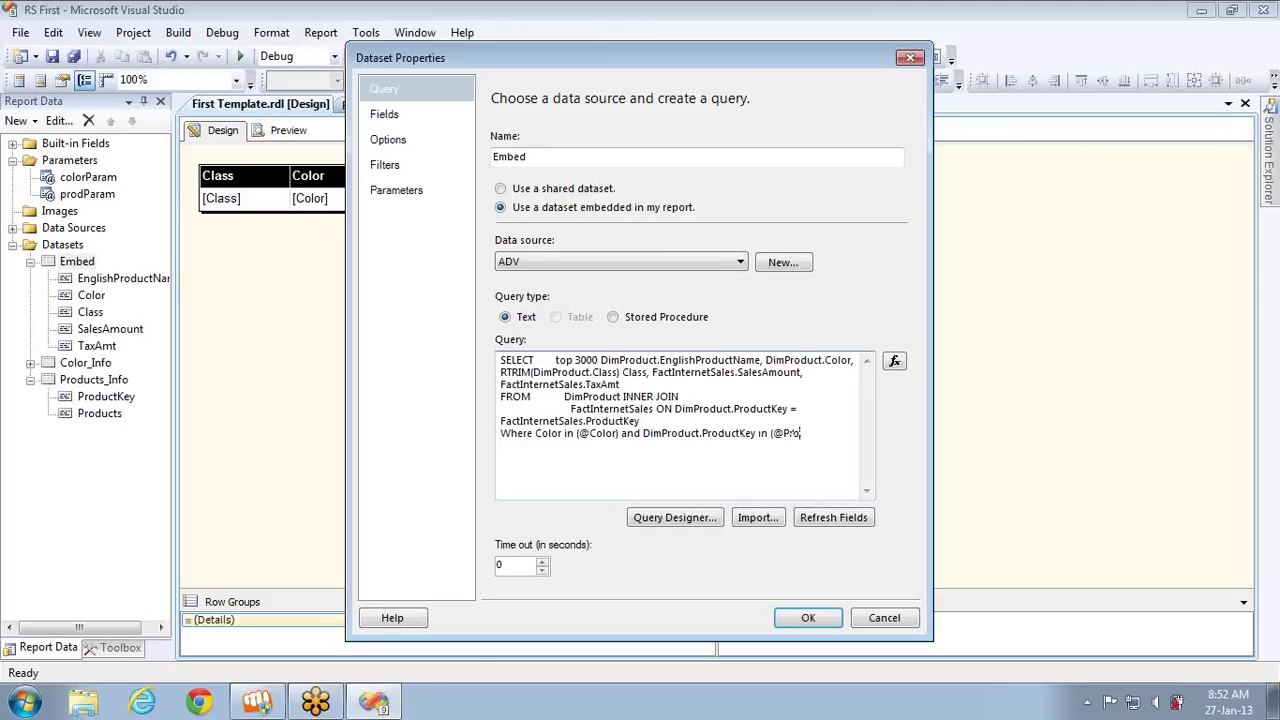
pyautogui.write('Key)')
pyautogui.doubleClick(792, 434)
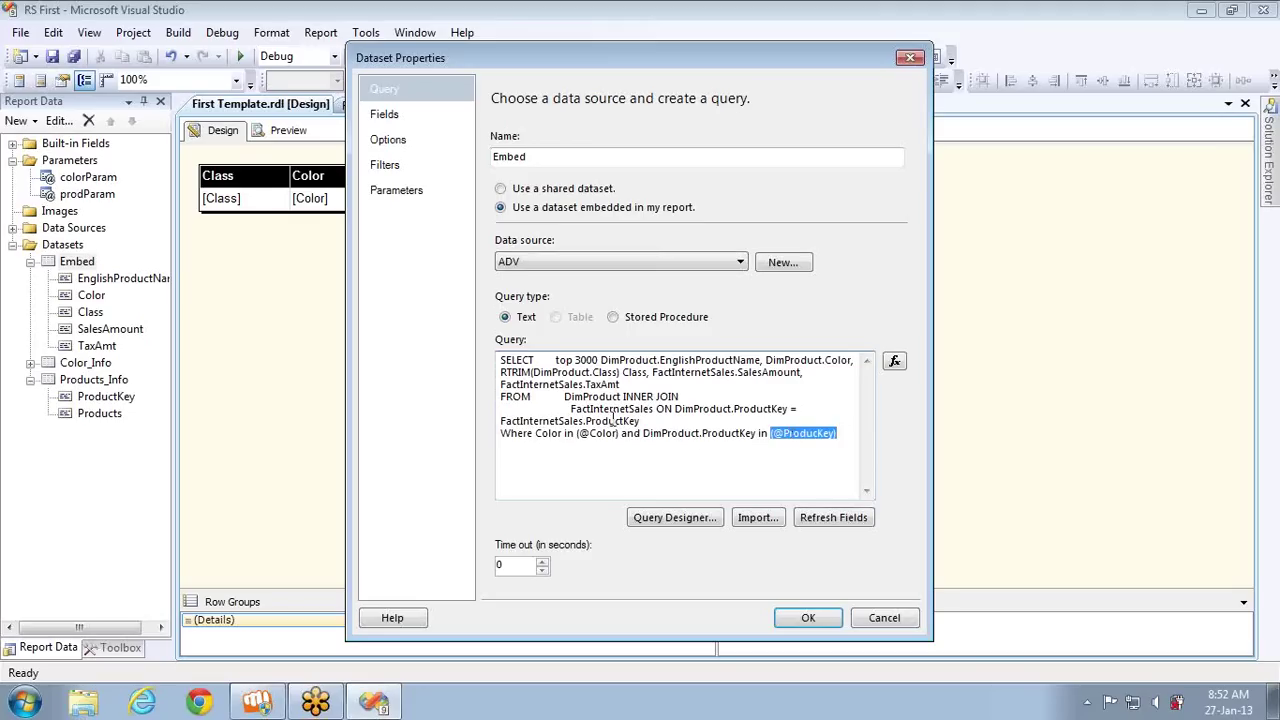
pyautogui.doubleClick(604, 434)
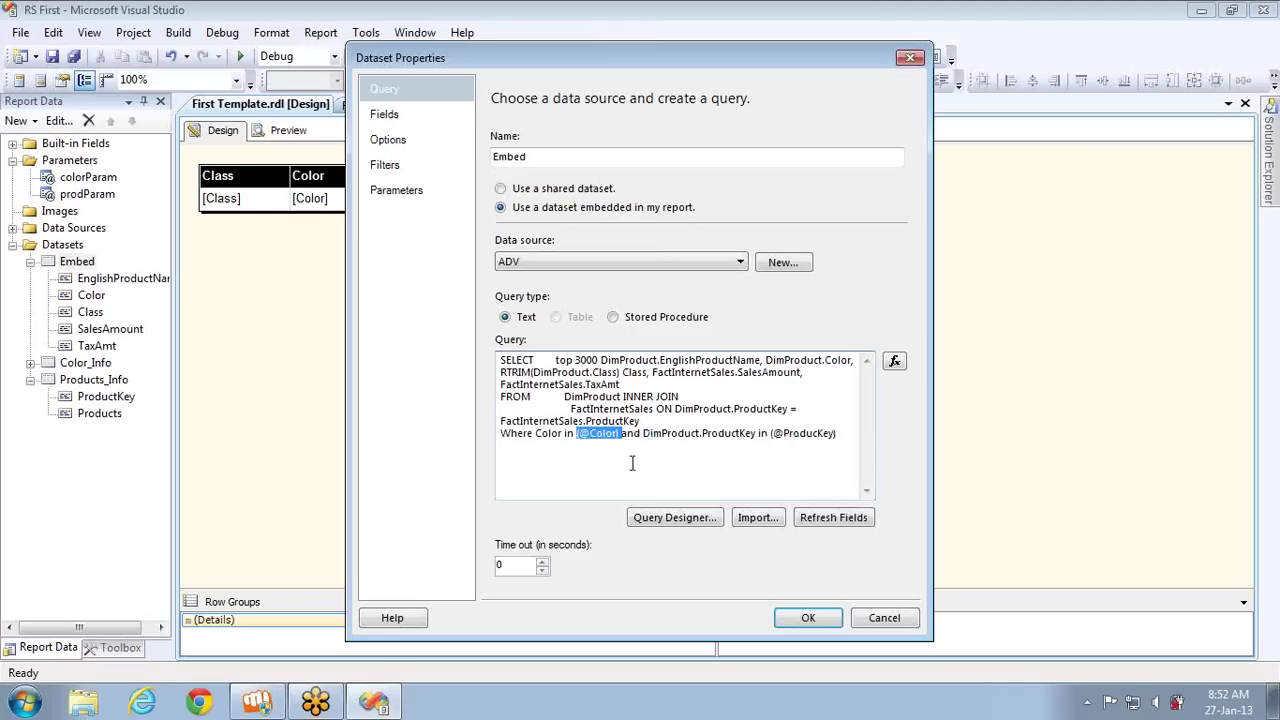
pyautogui.doubleClick(659, 434)
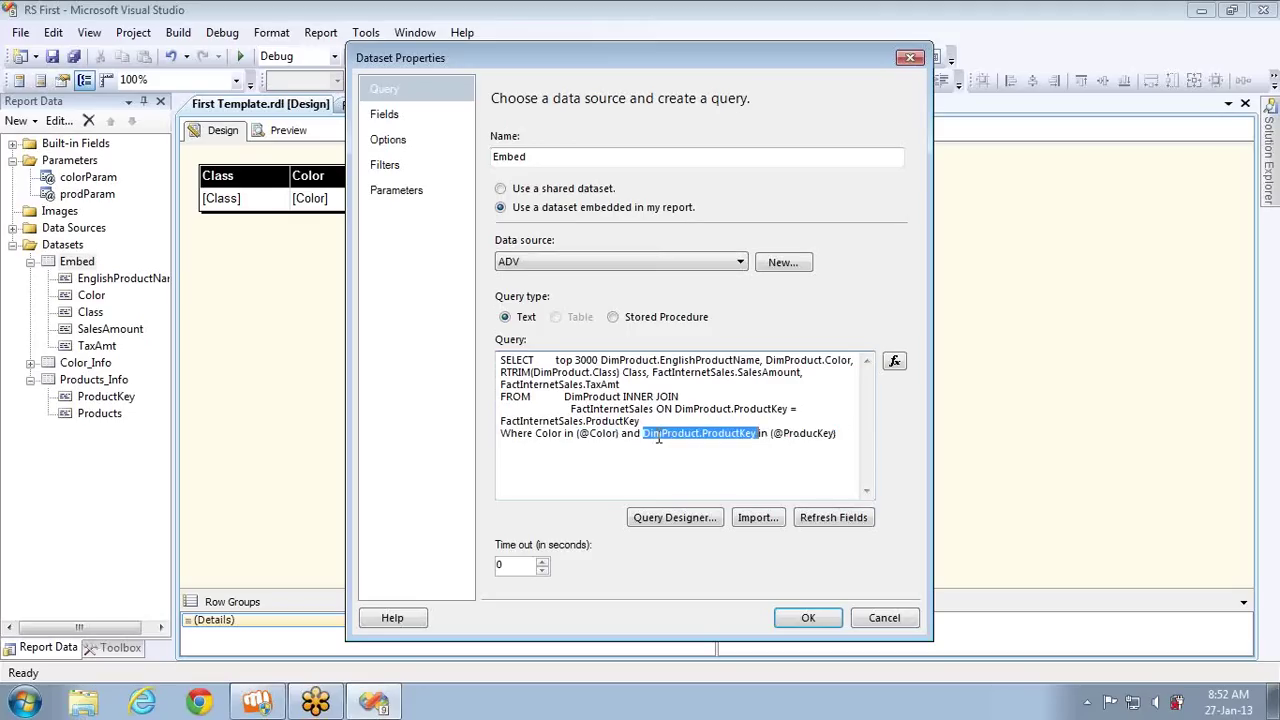
pyautogui.doubleClick(724, 437)
pyautogui.click(690, 373)
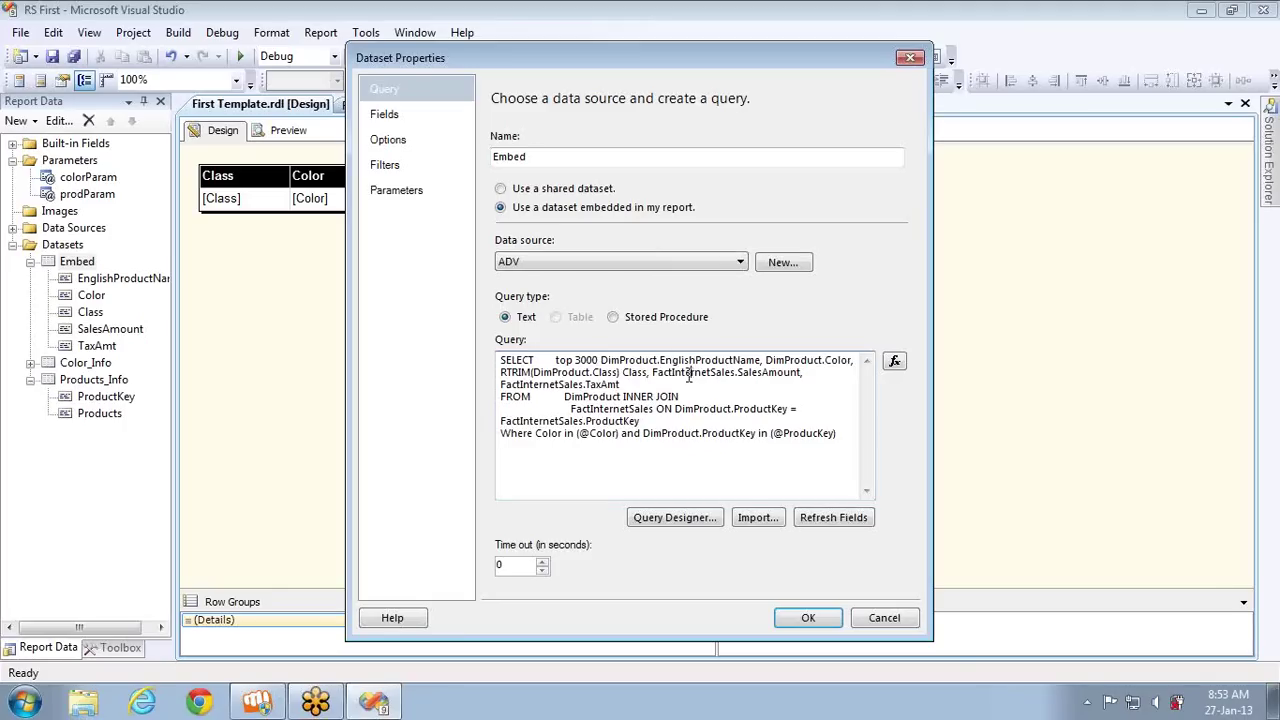
pyautogui.doubleClick(604, 399)
pyautogui.click(407, 190)
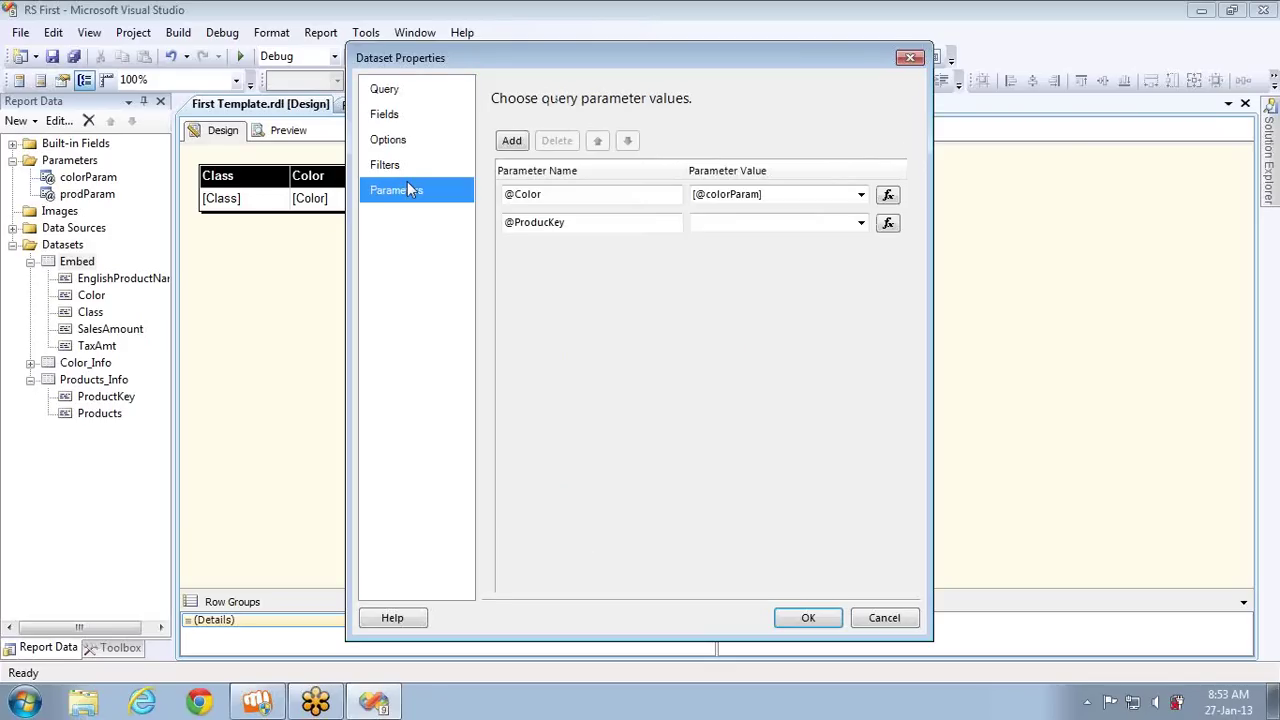
pyautogui.click(860, 222)
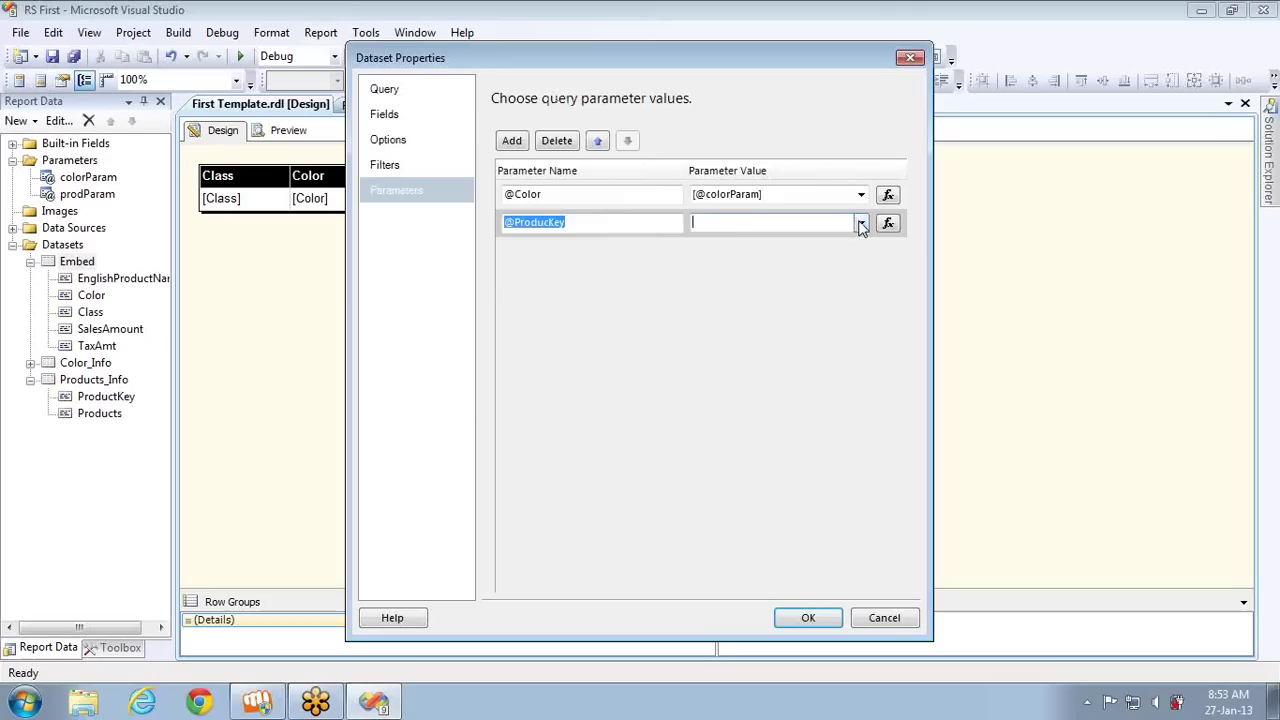
pyautogui.click(745, 253)
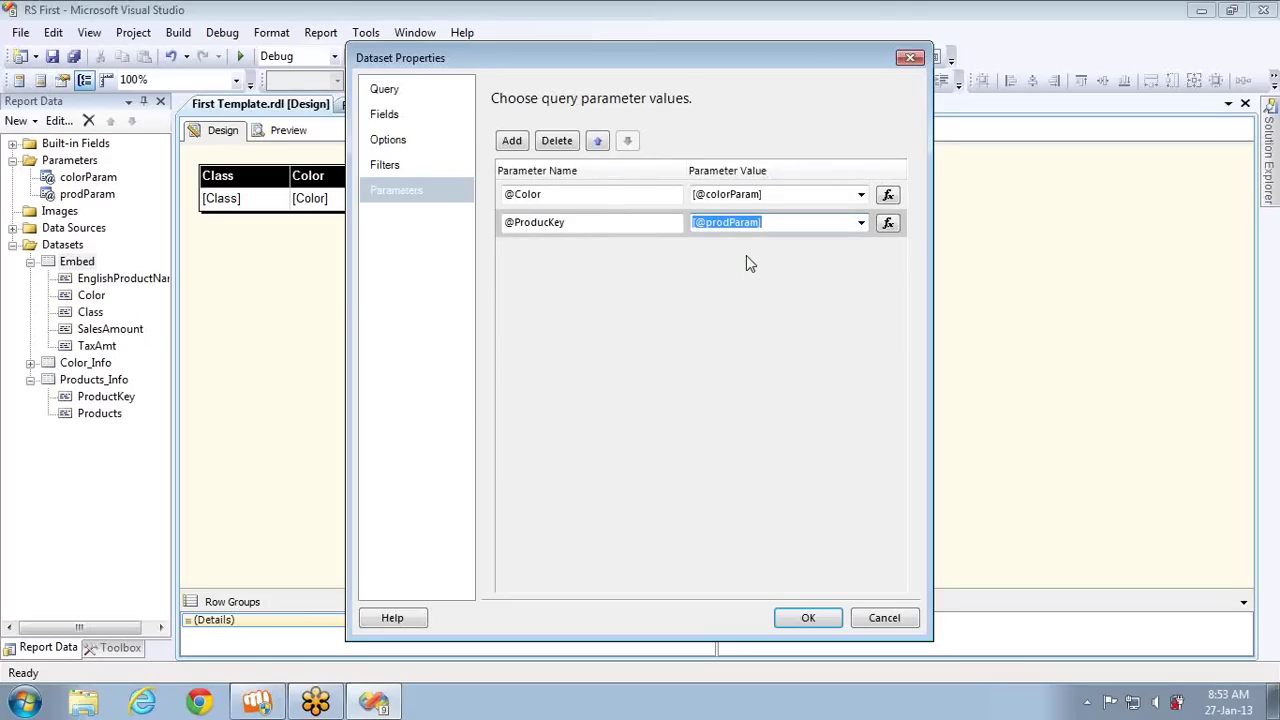
pyautogui.click(402, 88)
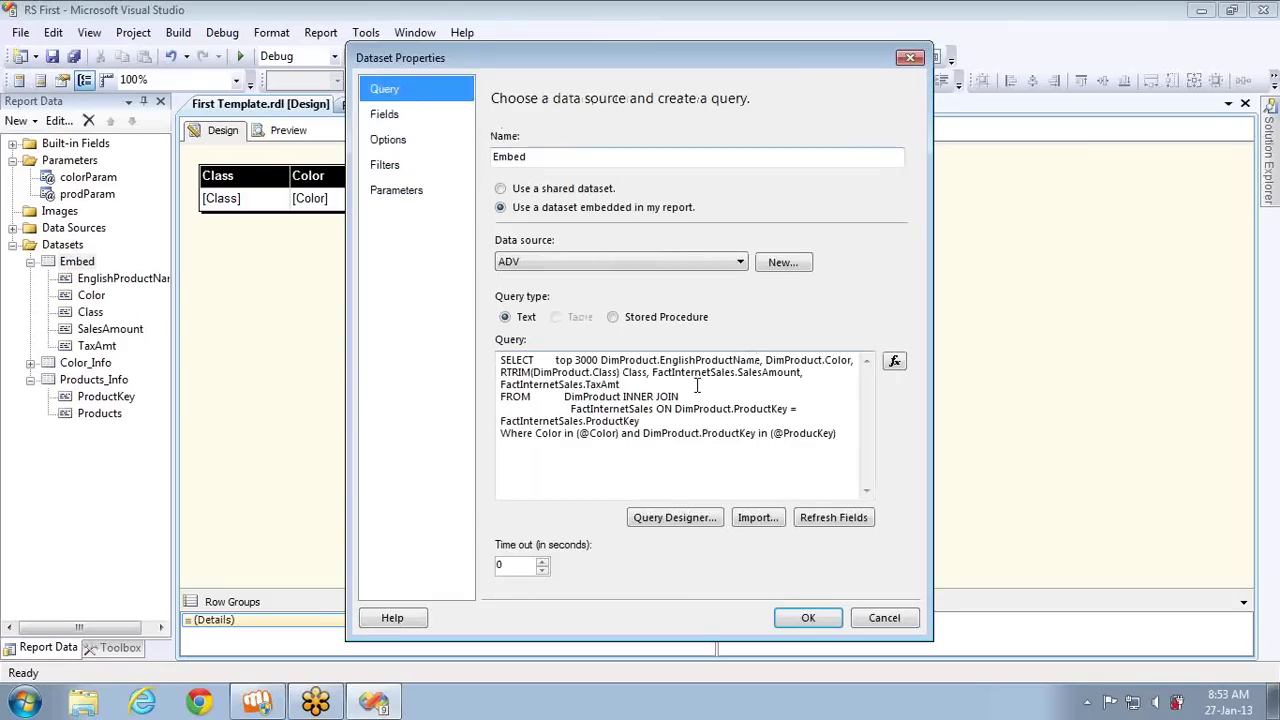
pyautogui.click(419, 196)
pyautogui.click(896, 224)
pyautogui.hotkey('ctrl', 'shift', 'Left')
pyautogui.write('Label')
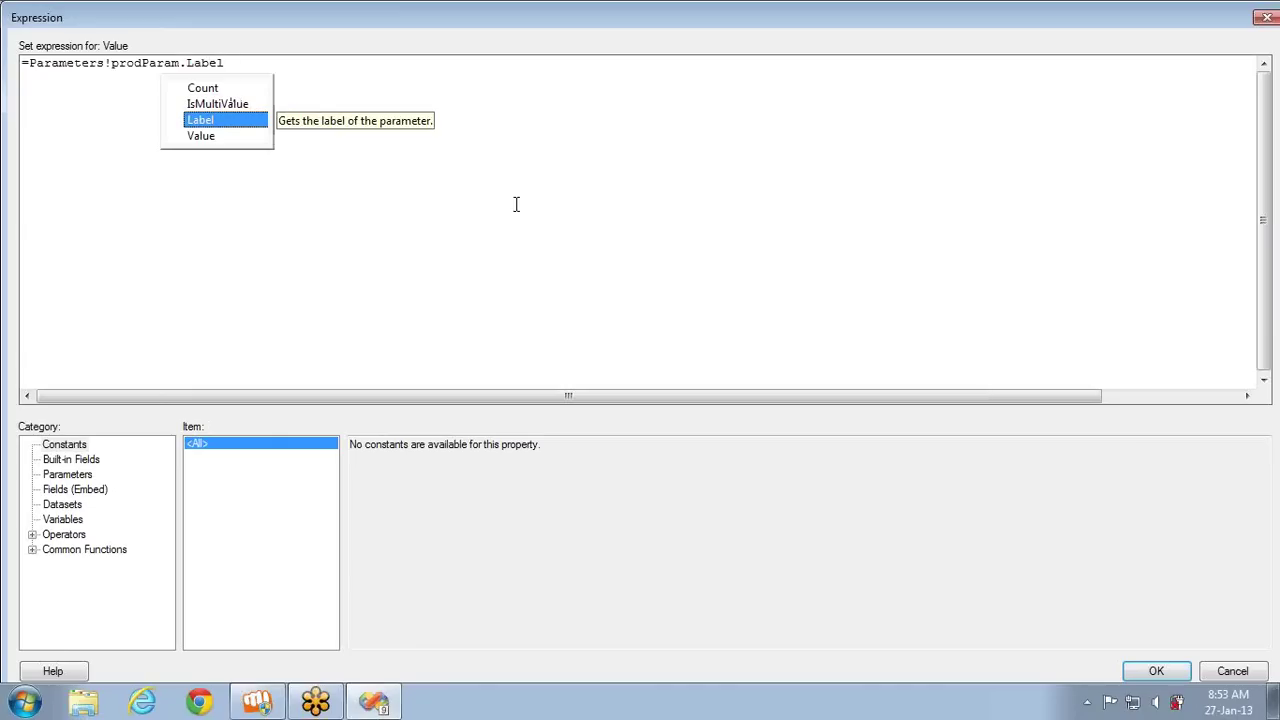
pyautogui.click(1222, 674)
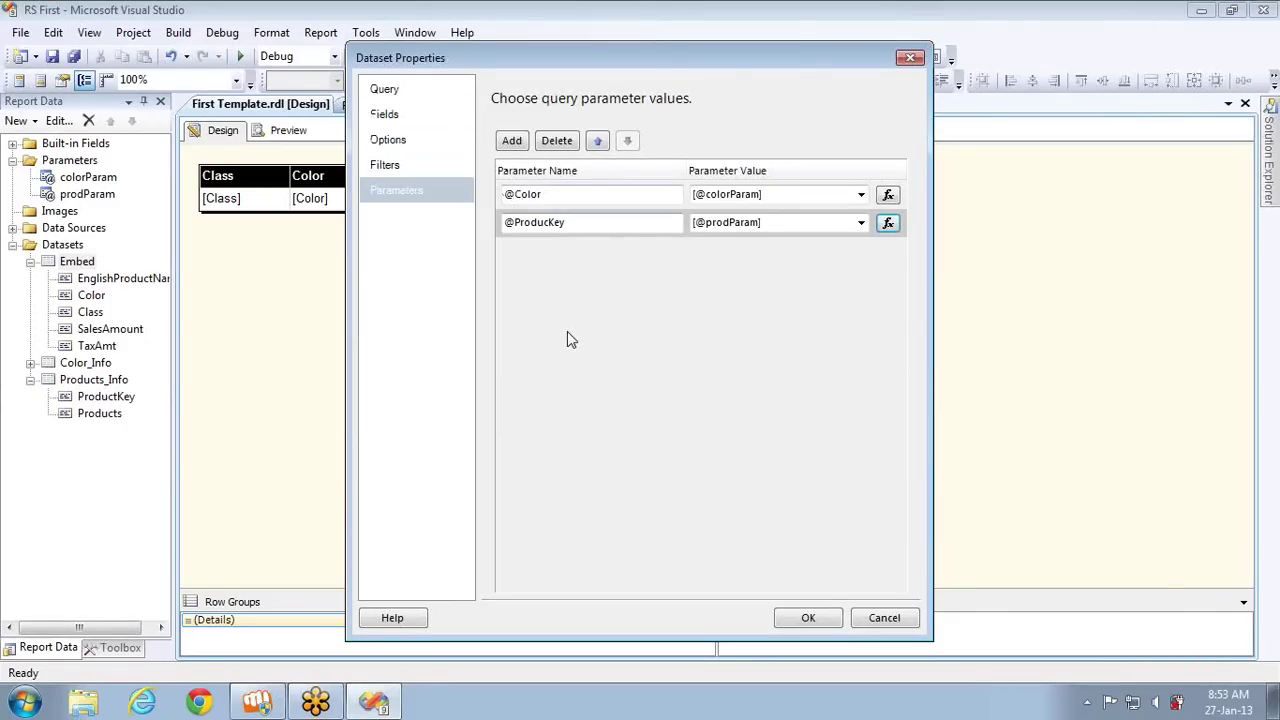
# - Save the Embed dataset changes and preview the report for one Road-650 Red, 60 and one Road-650 Red, 62 product
pyautogui.click(807, 619)
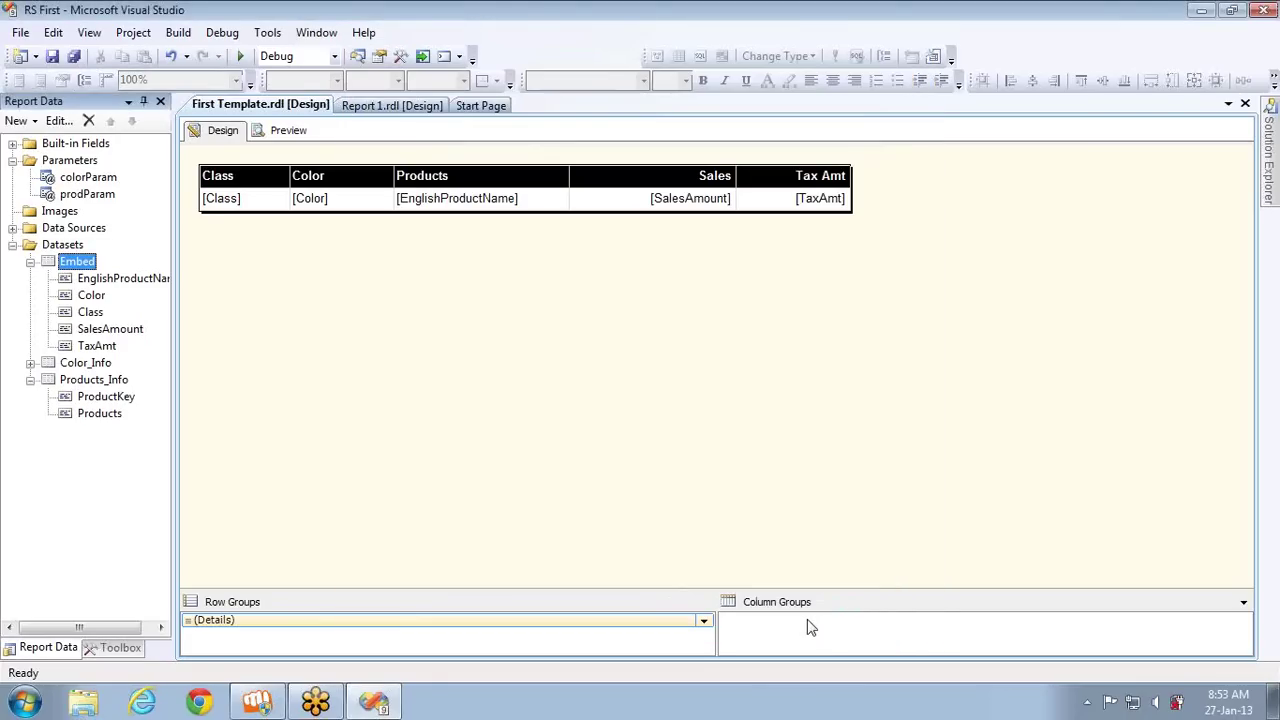
pyautogui.click(286, 133)
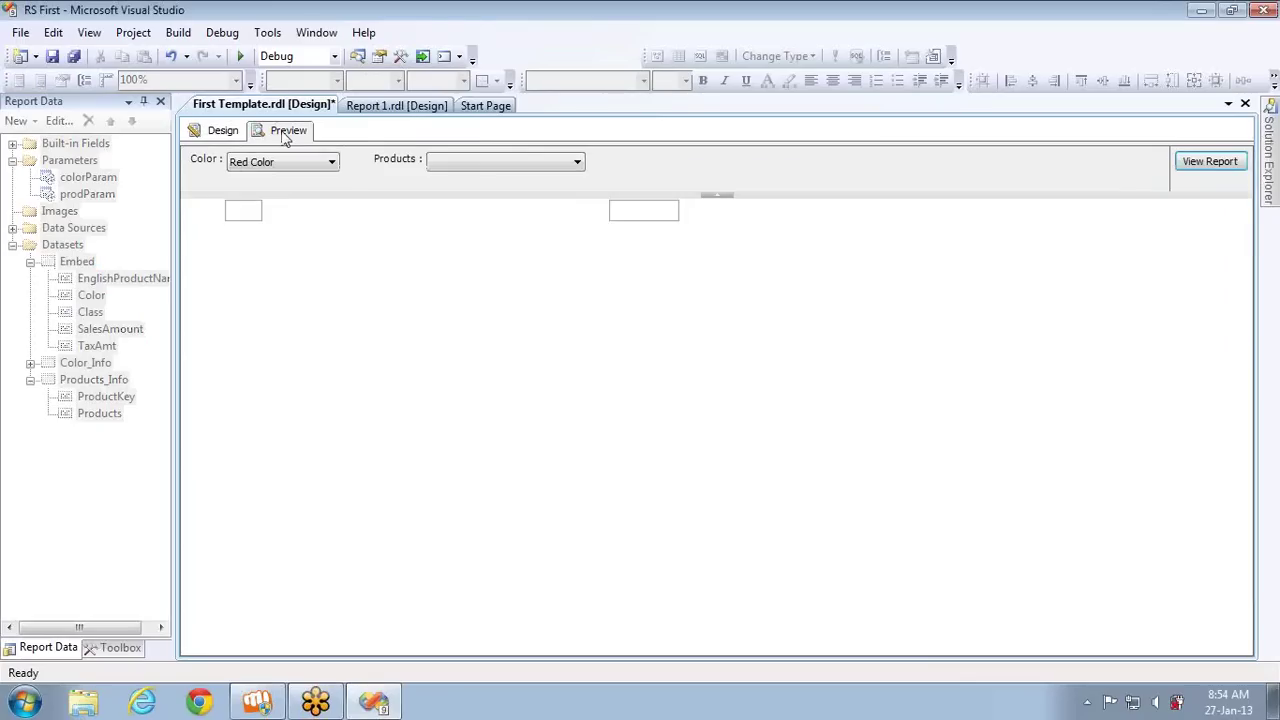
pyautogui.click(520, 161)
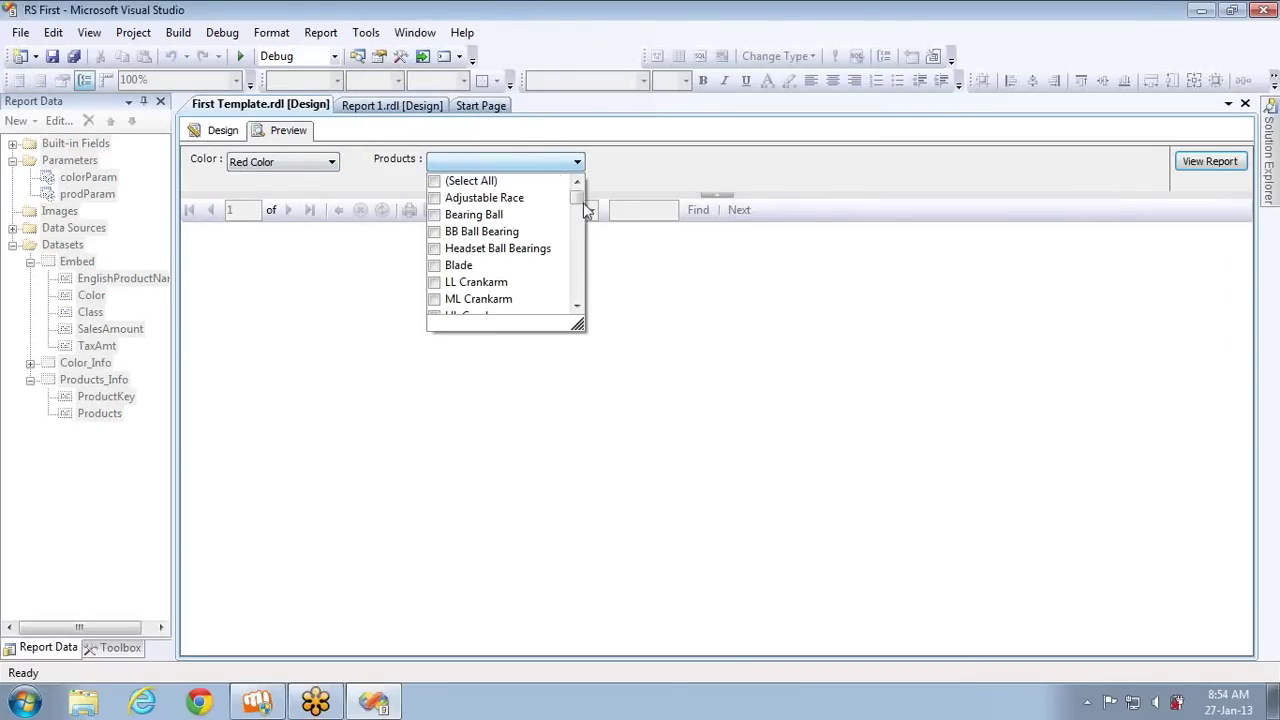
pyautogui.moveTo(578, 205); pyautogui.dragTo(582, 256)
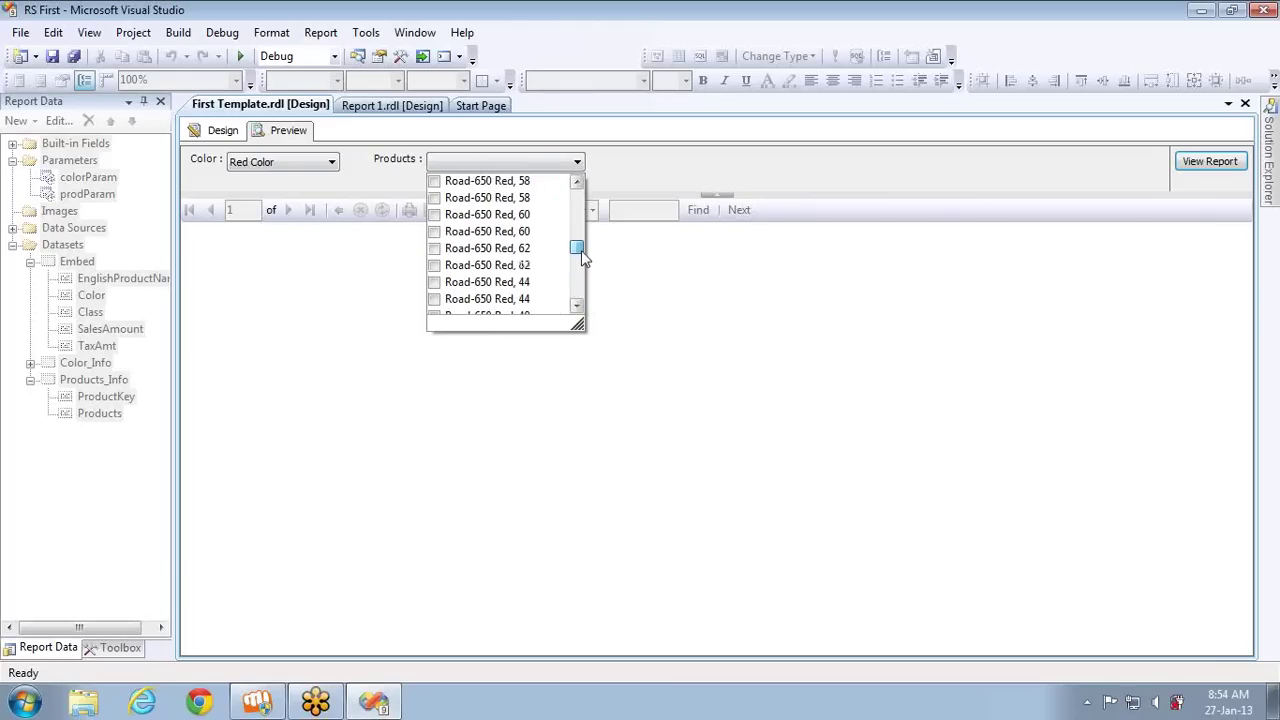
pyautogui.click(433, 215)
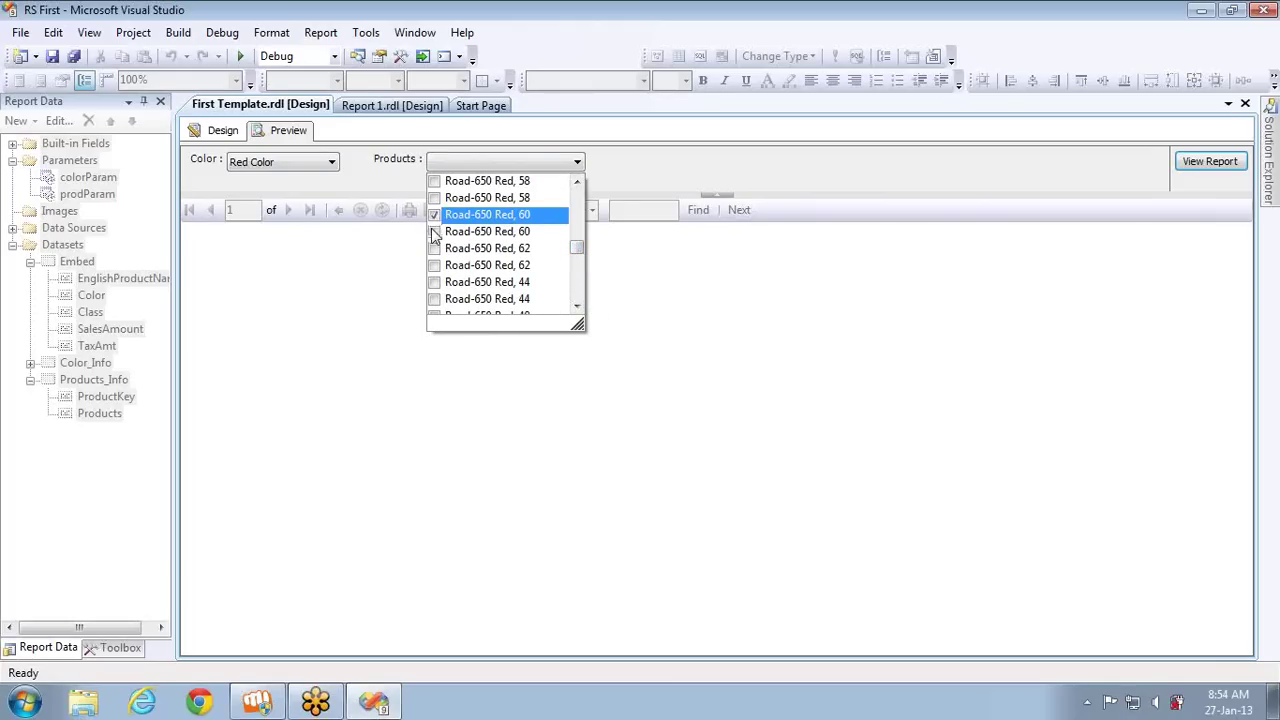
pyautogui.click(434, 248)
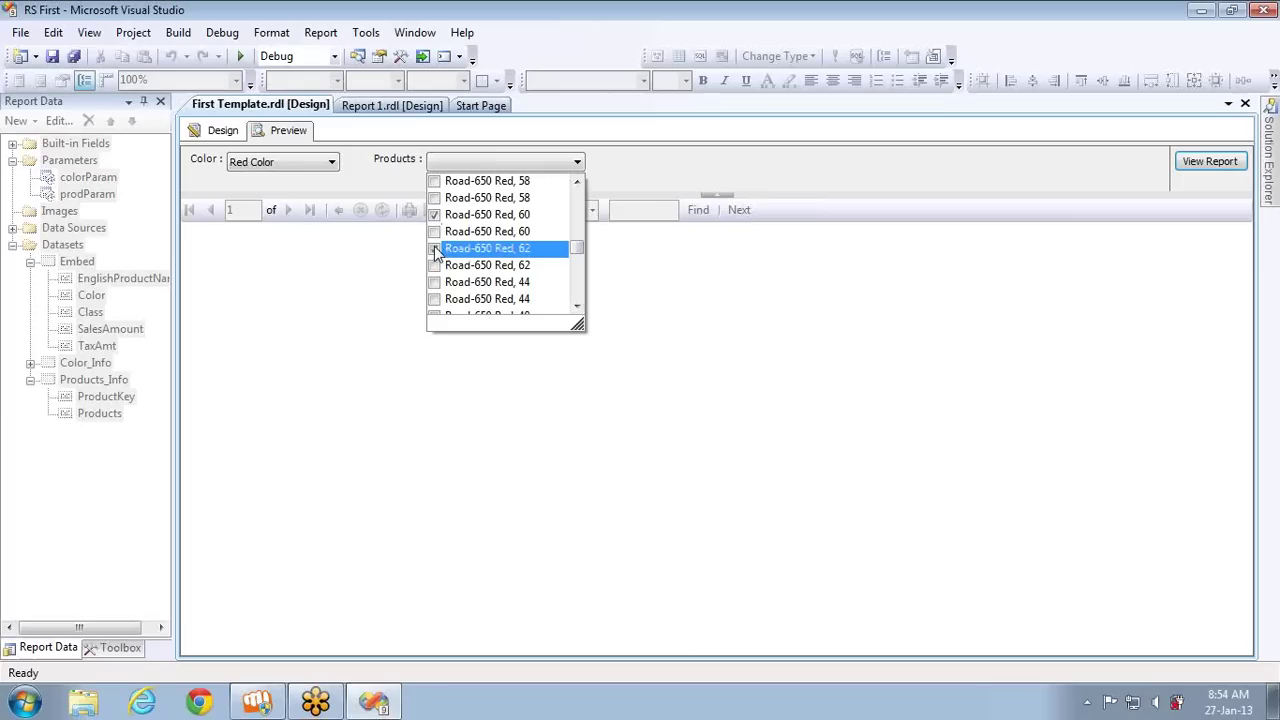
pyautogui.click(1008, 50)
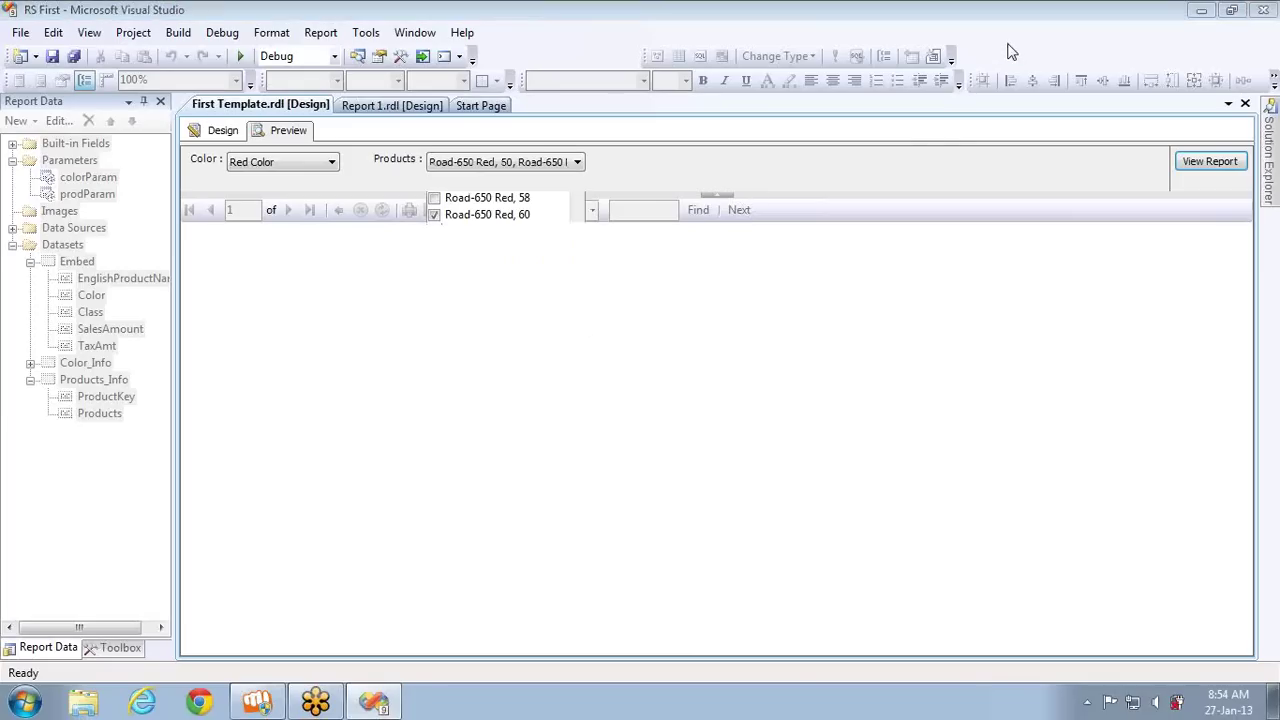
pyautogui.click(1191, 170)
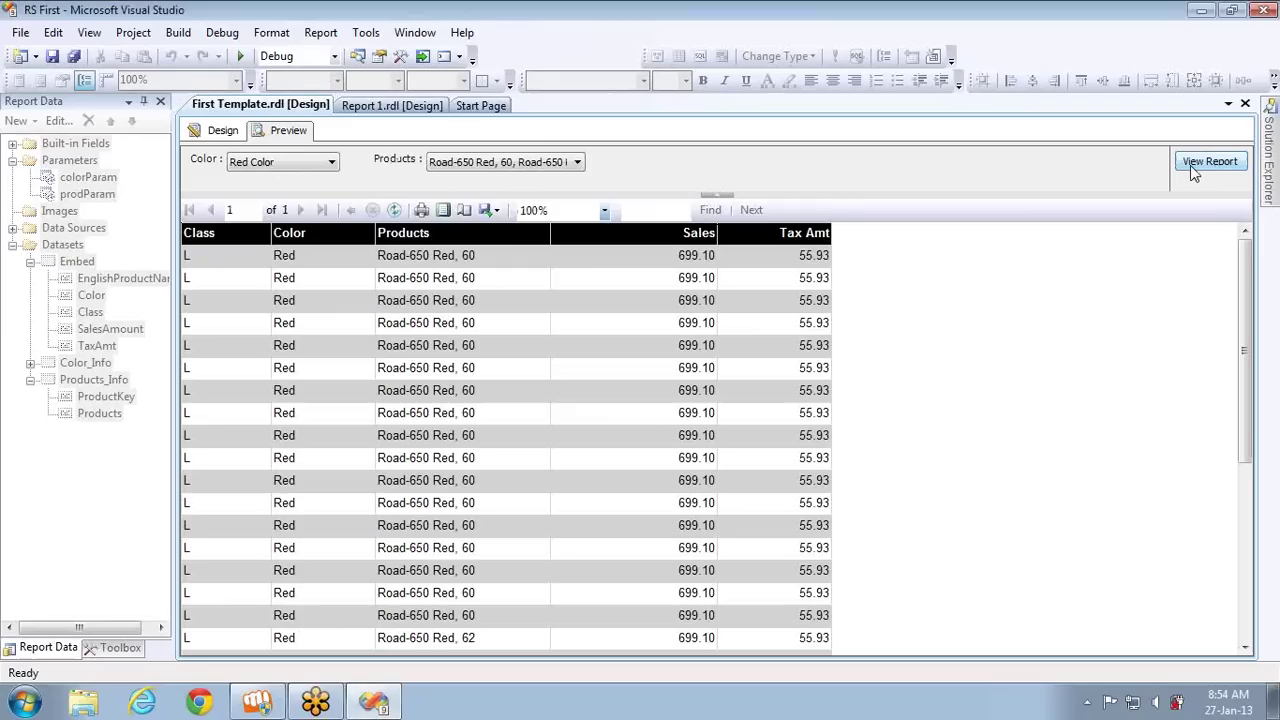
pyautogui.click(537, 165)
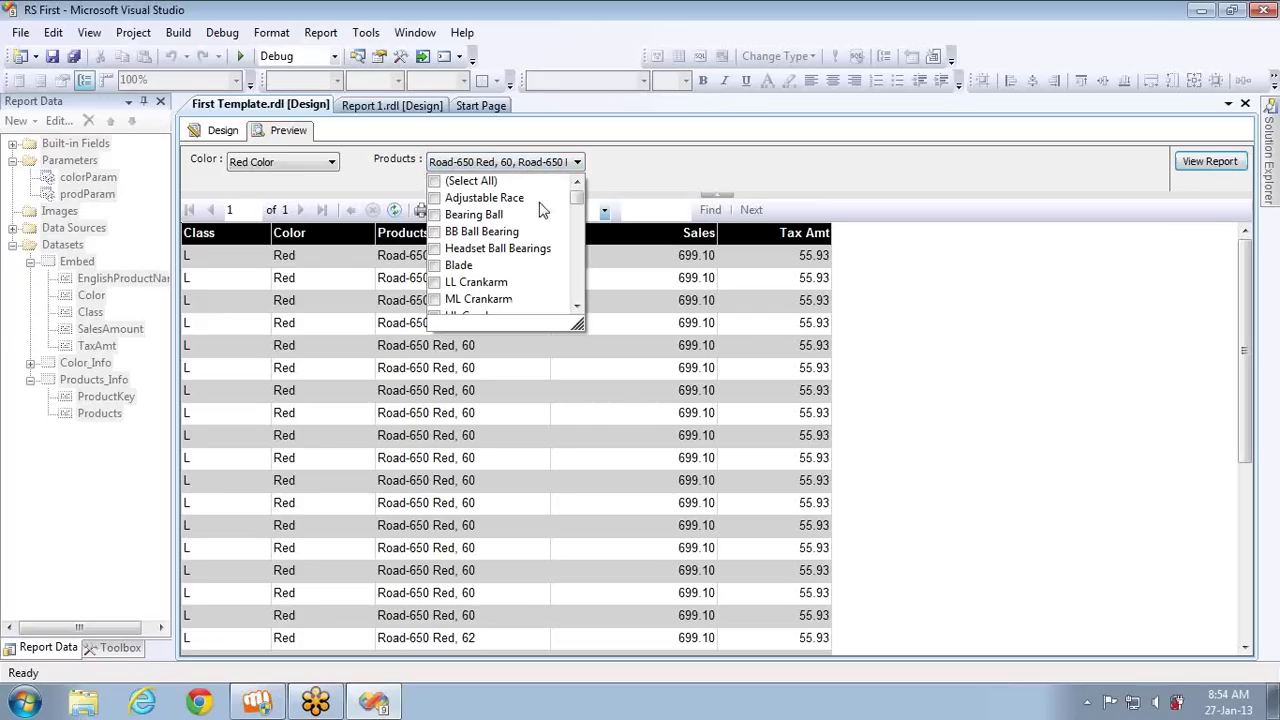
pyautogui.click(684, 180)
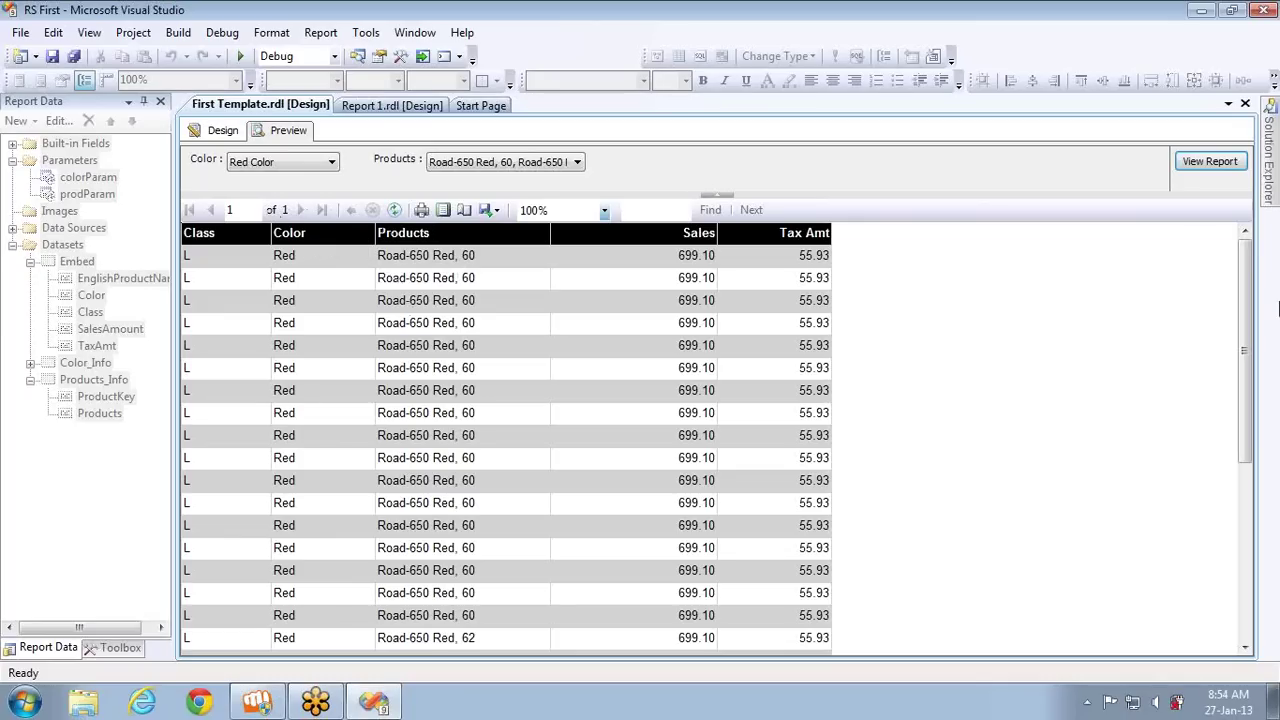
pyautogui.moveTo(1245, 322); pyautogui.dragTo(1245, 528)
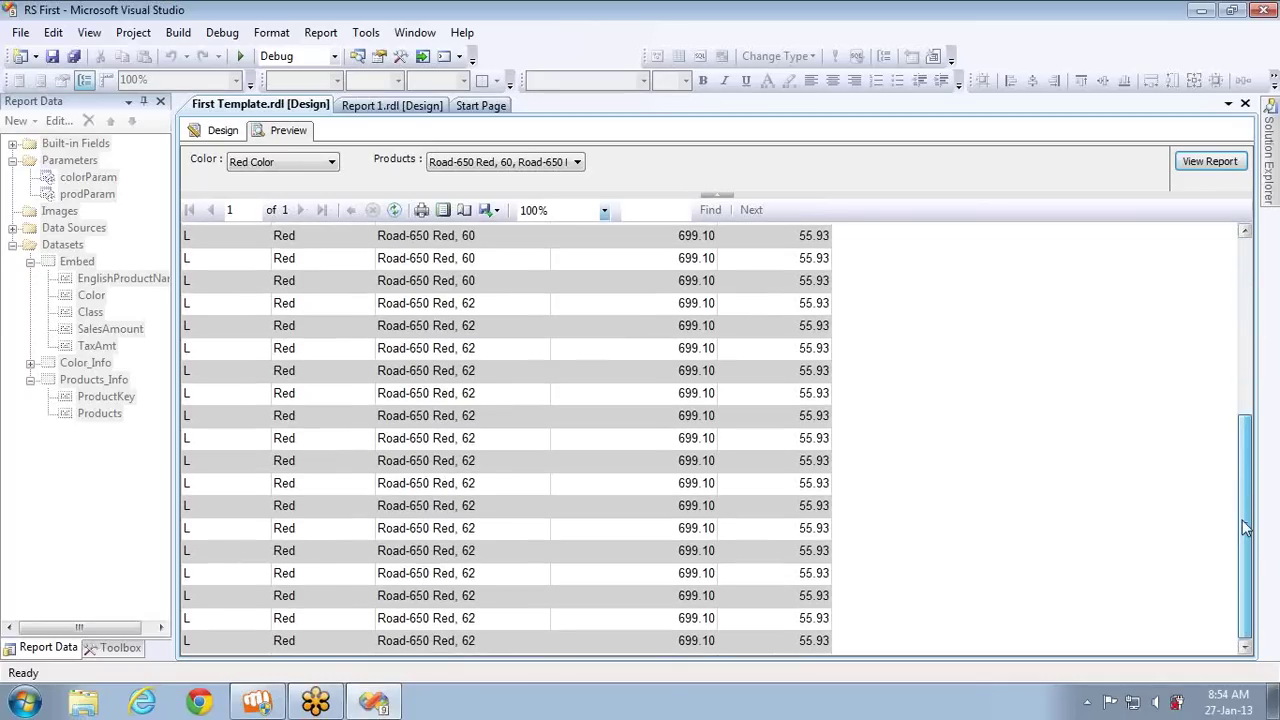
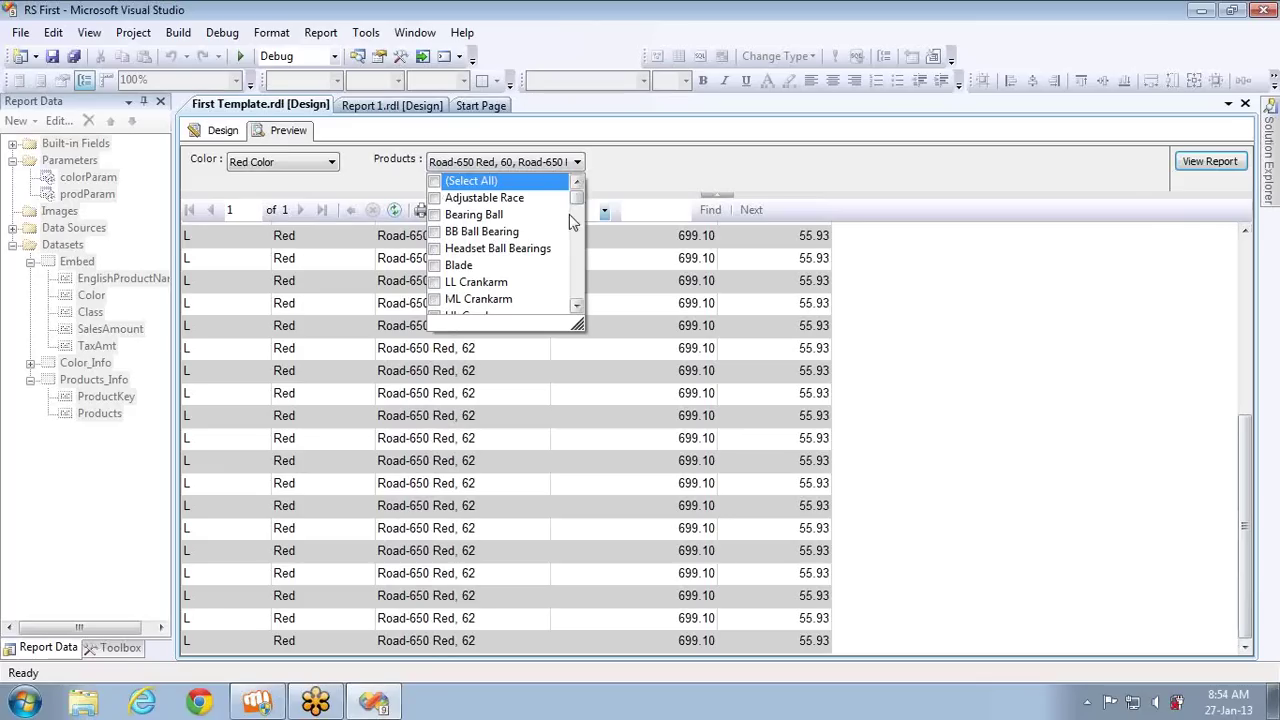
# - Choose three LL Mountain Frame - Black products instead in the Products parameter and run the report
pyautogui.moveTo(577, 204); pyautogui.dragTo(589, 288)
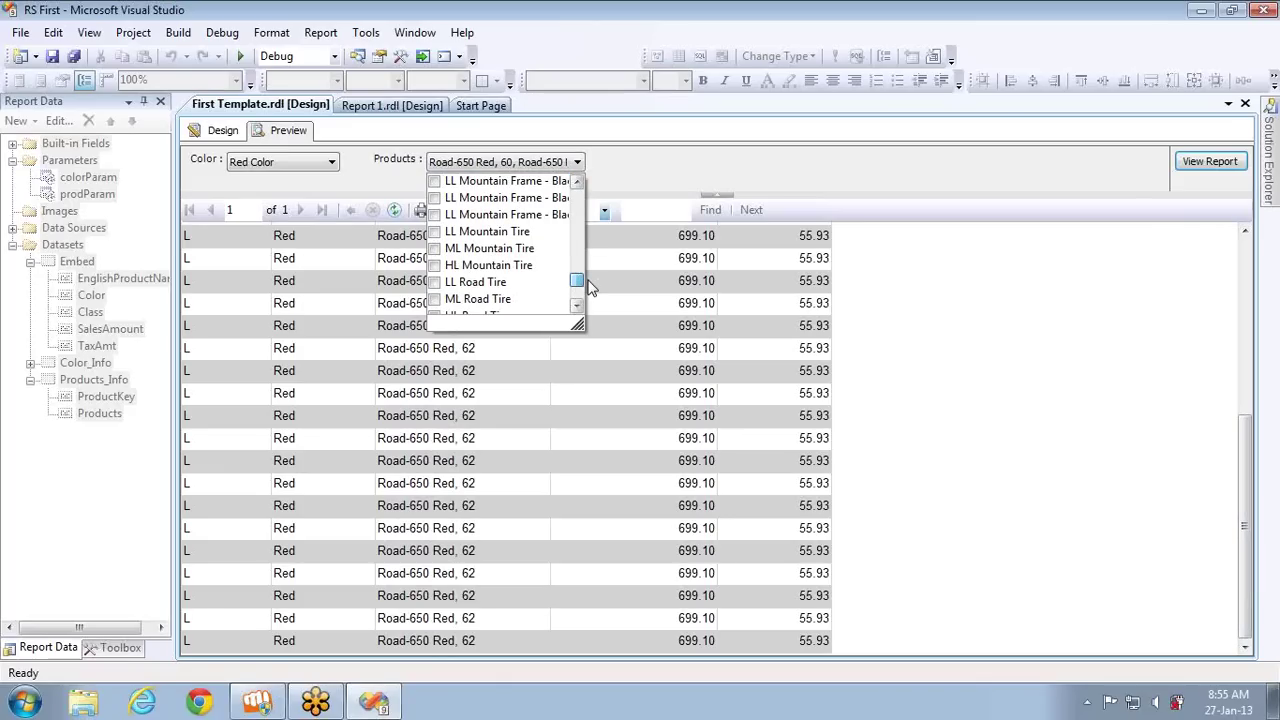
pyautogui.click(437, 214)
pyautogui.click(435, 214)
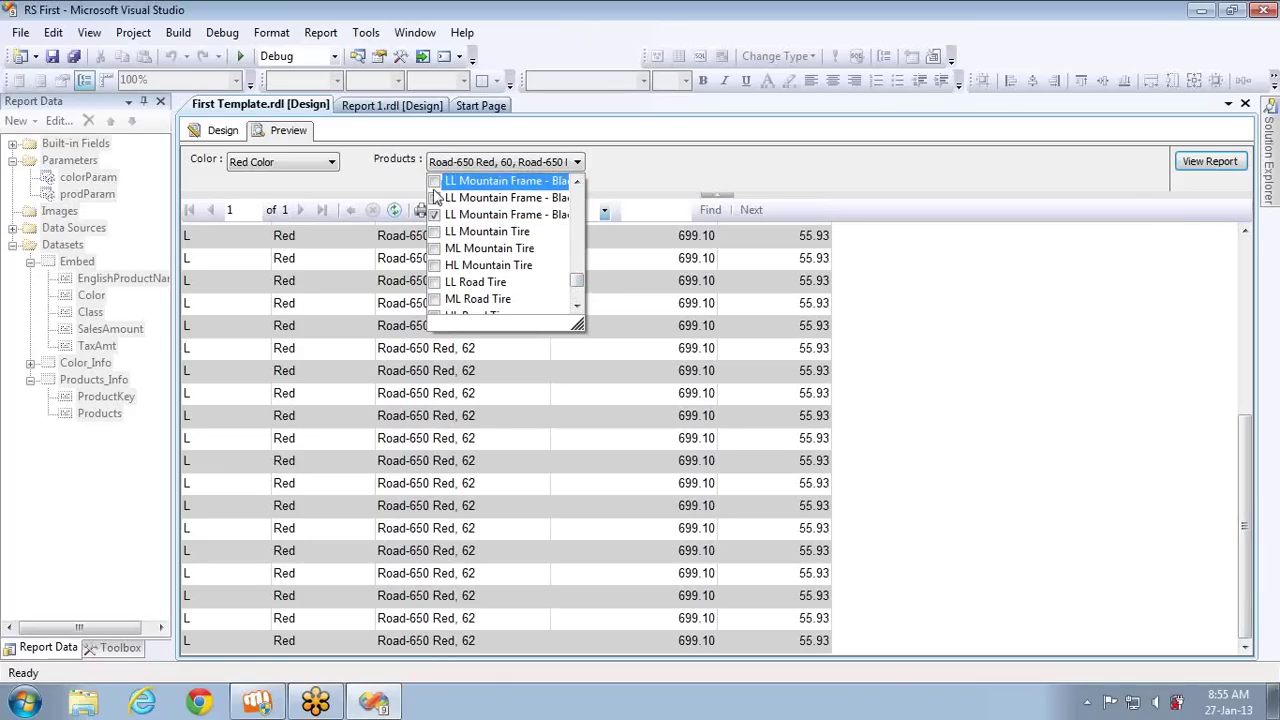
pyautogui.click(435, 183)
pyautogui.click(436, 198)
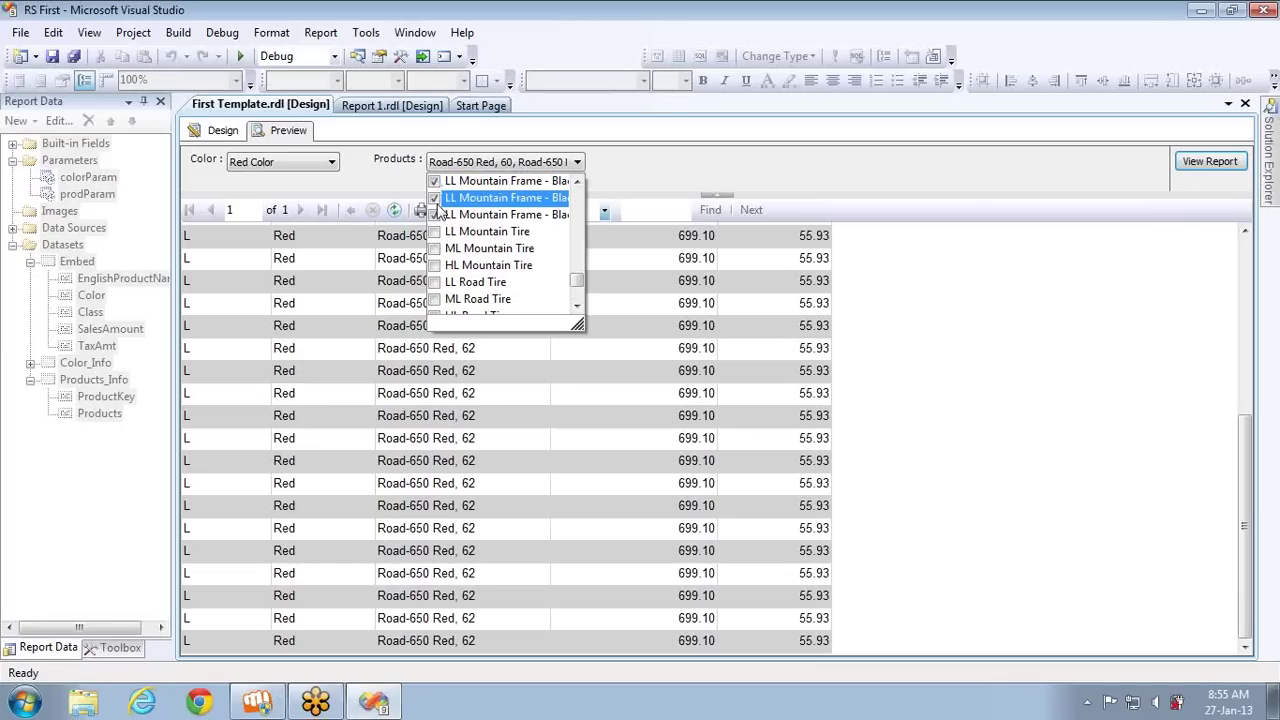
pyautogui.click(1203, 165)
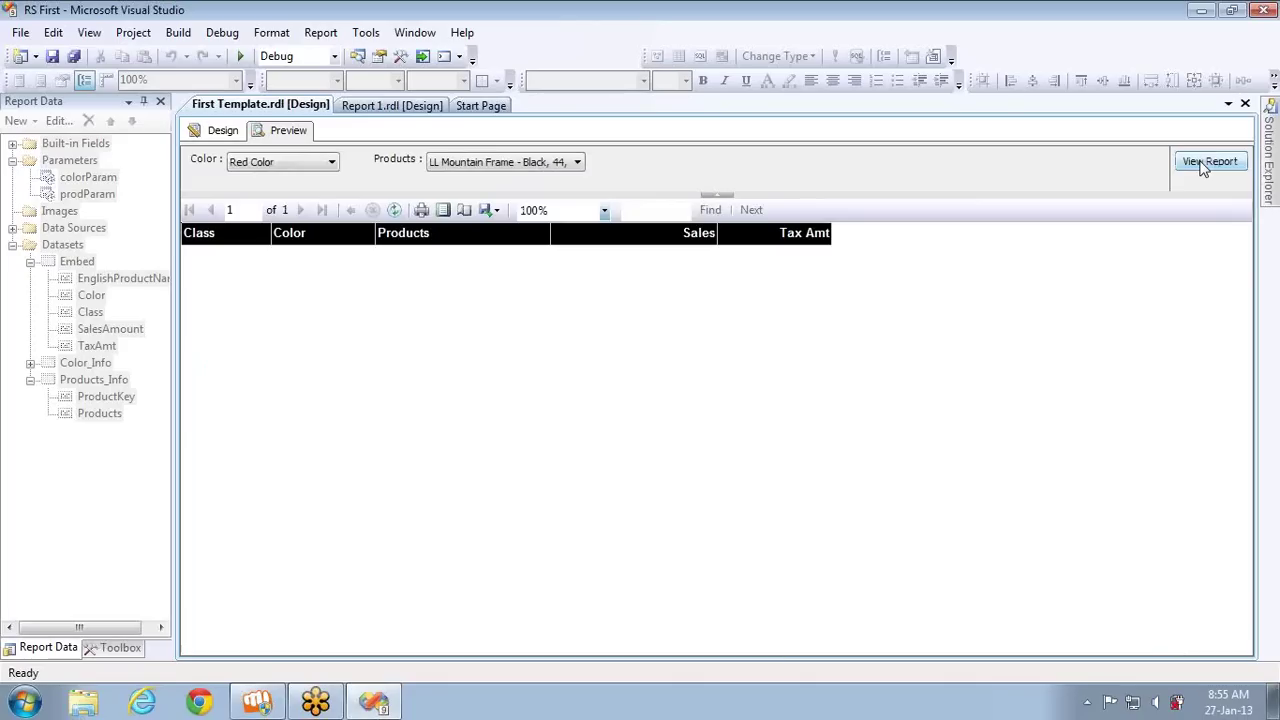
# - Set the Color parameter to Black Color and run the report again
pyautogui.click(310, 166)
pyautogui.click(253, 179)
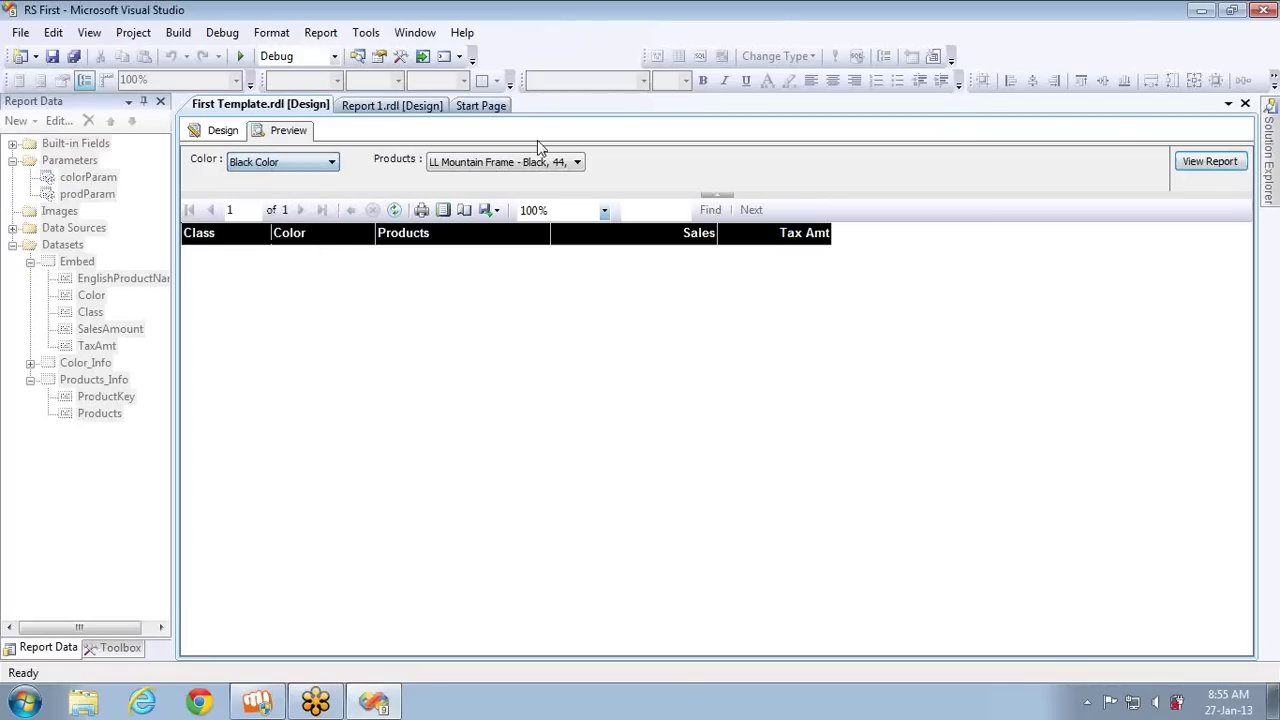
pyautogui.click(1210, 162)
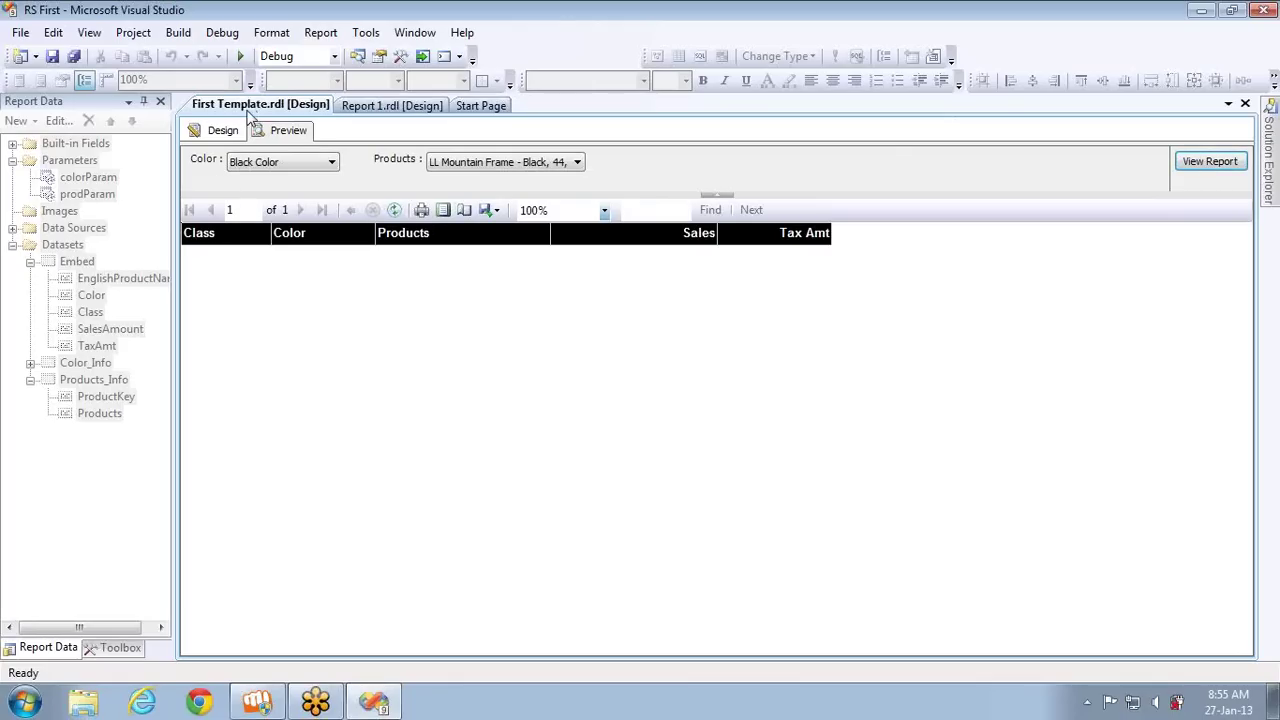
# - Delete the filter excluding Black from the Embed dataset's [Color] field and save the dataset changes
pyautogui.click(221, 130)
pyautogui.doubleClick(76, 261)
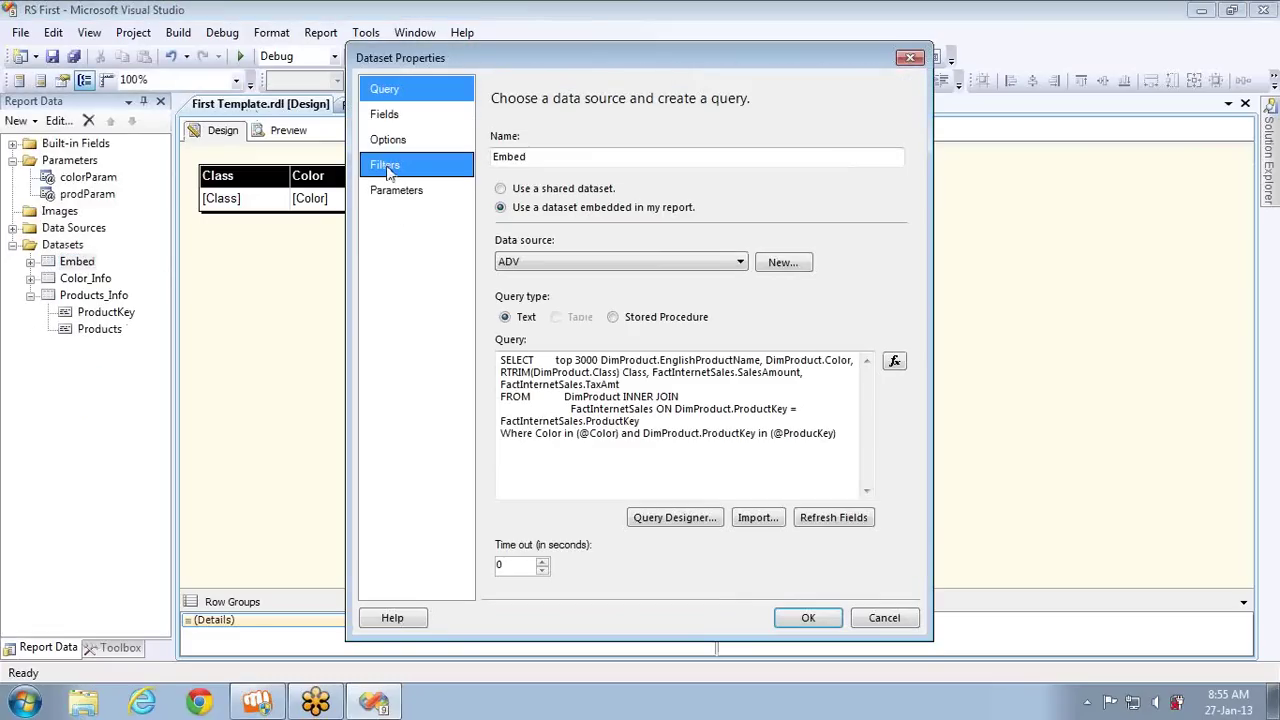
pyautogui.click(384, 165)
pyautogui.click(546, 222)
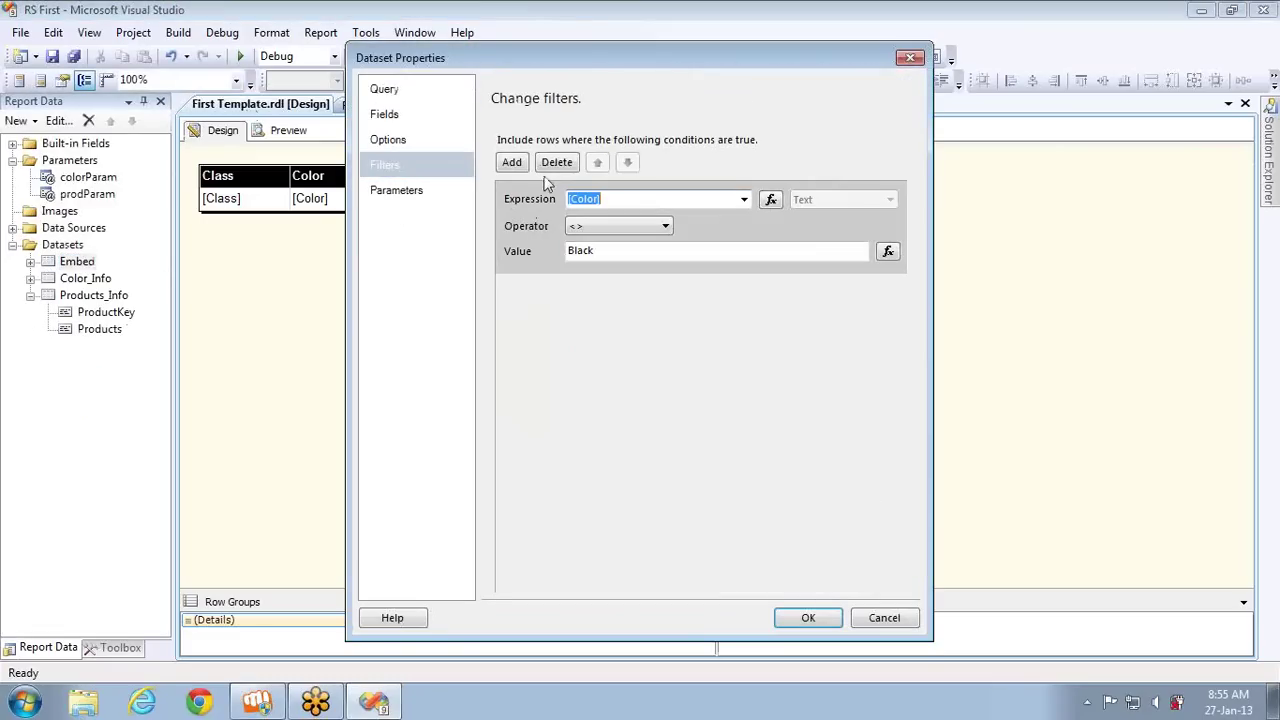
pyautogui.click(552, 163)
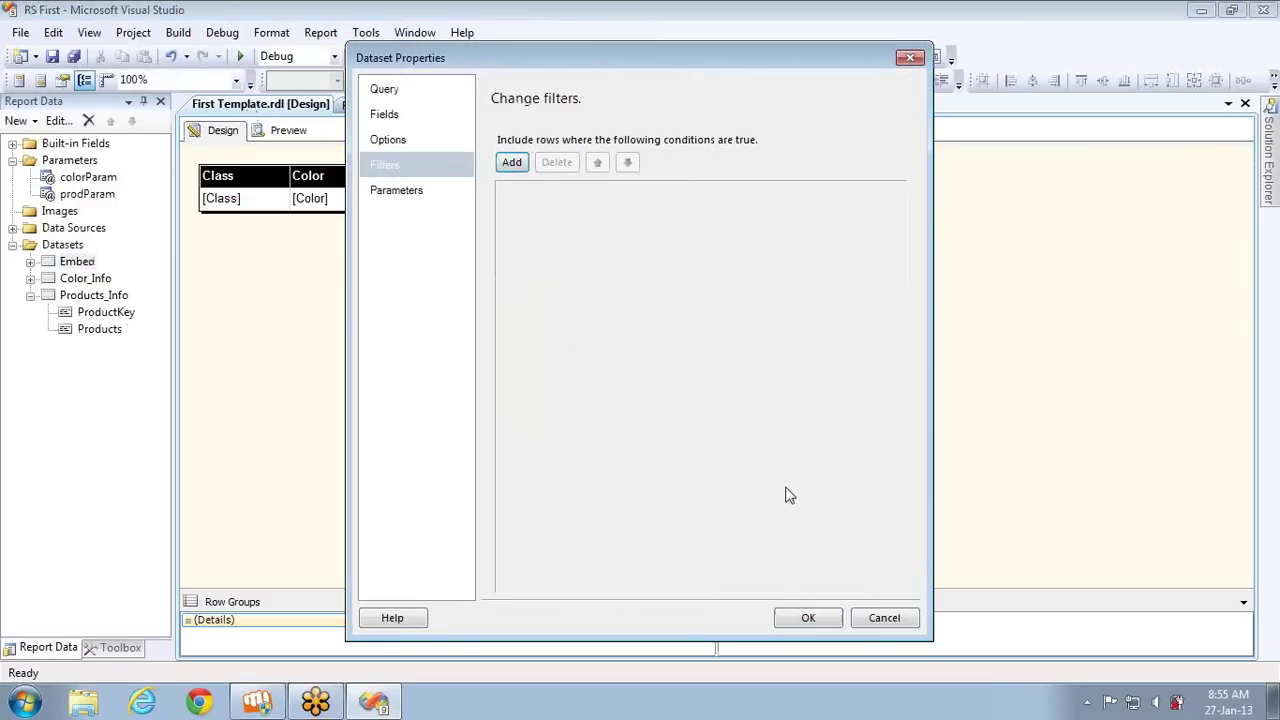
pyautogui.click(822, 616)
# - Preview the report for Red Color with one LL Road Frame - Black, 60 and one LL Road Frame - Black, 62 product
pyautogui.click(288, 130)
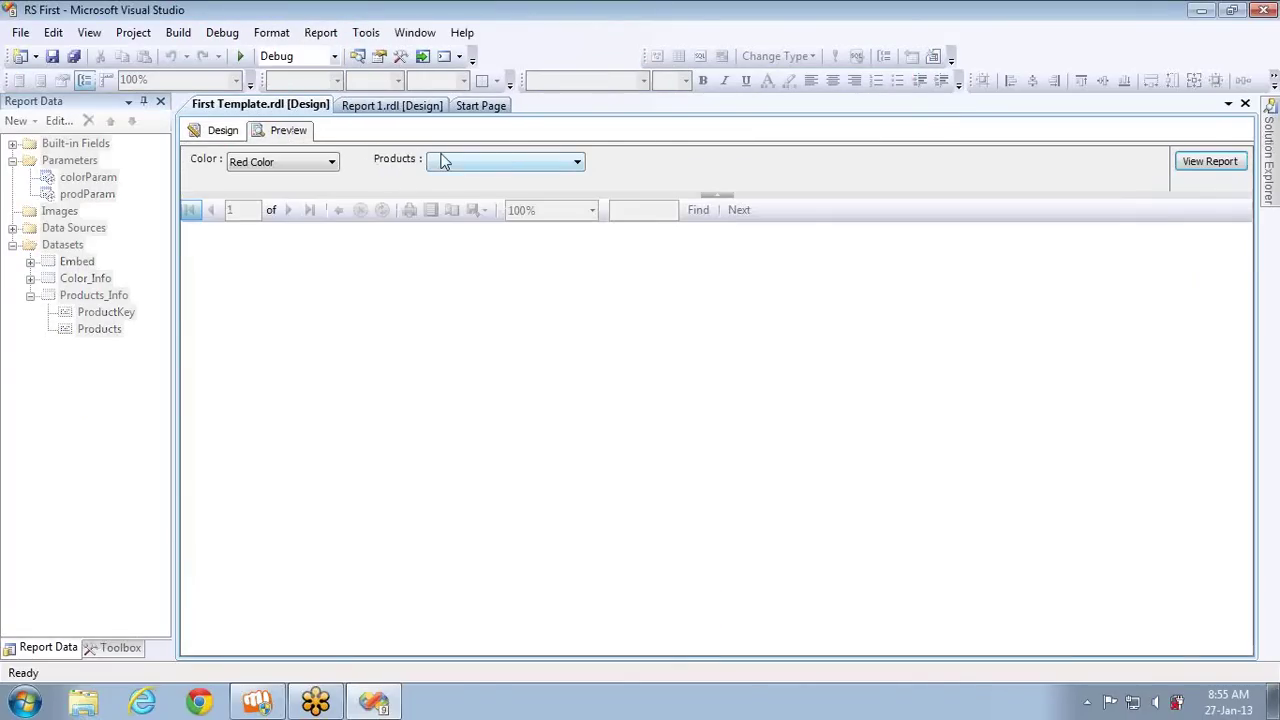
pyautogui.click(513, 163)
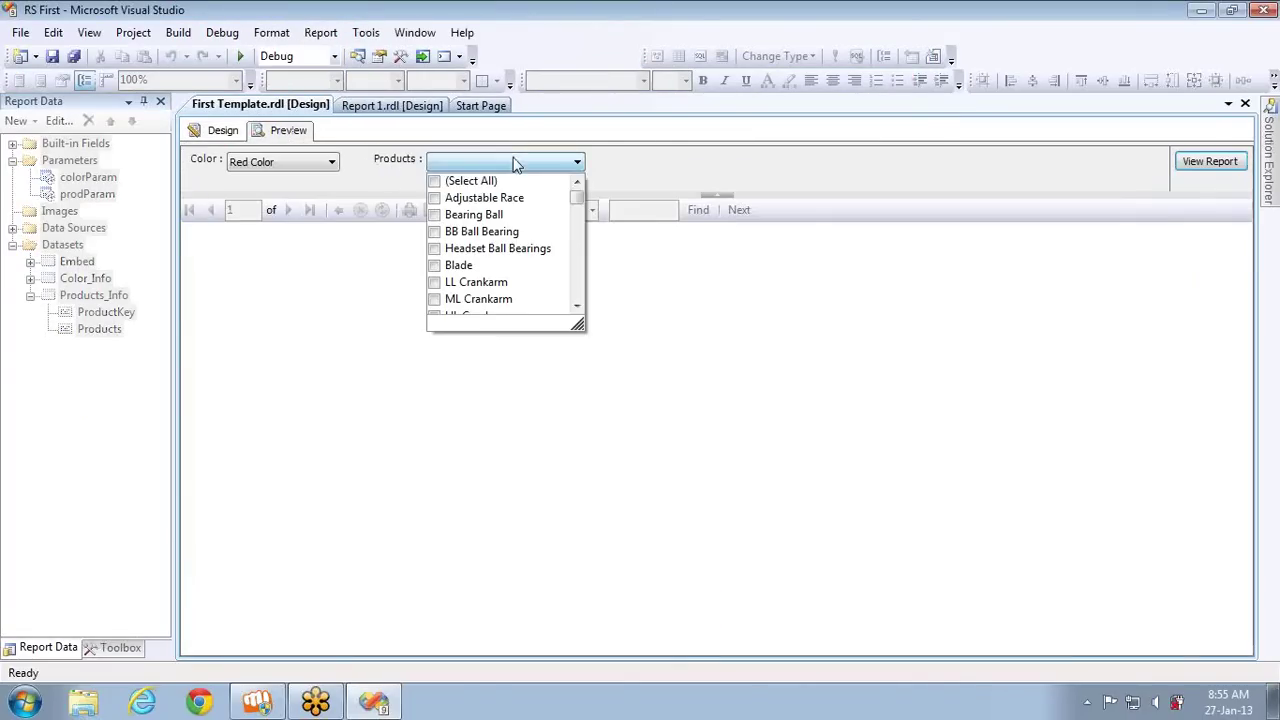
pyautogui.click(576, 208)
pyautogui.moveTo(577, 208); pyautogui.dragTo(590, 250)
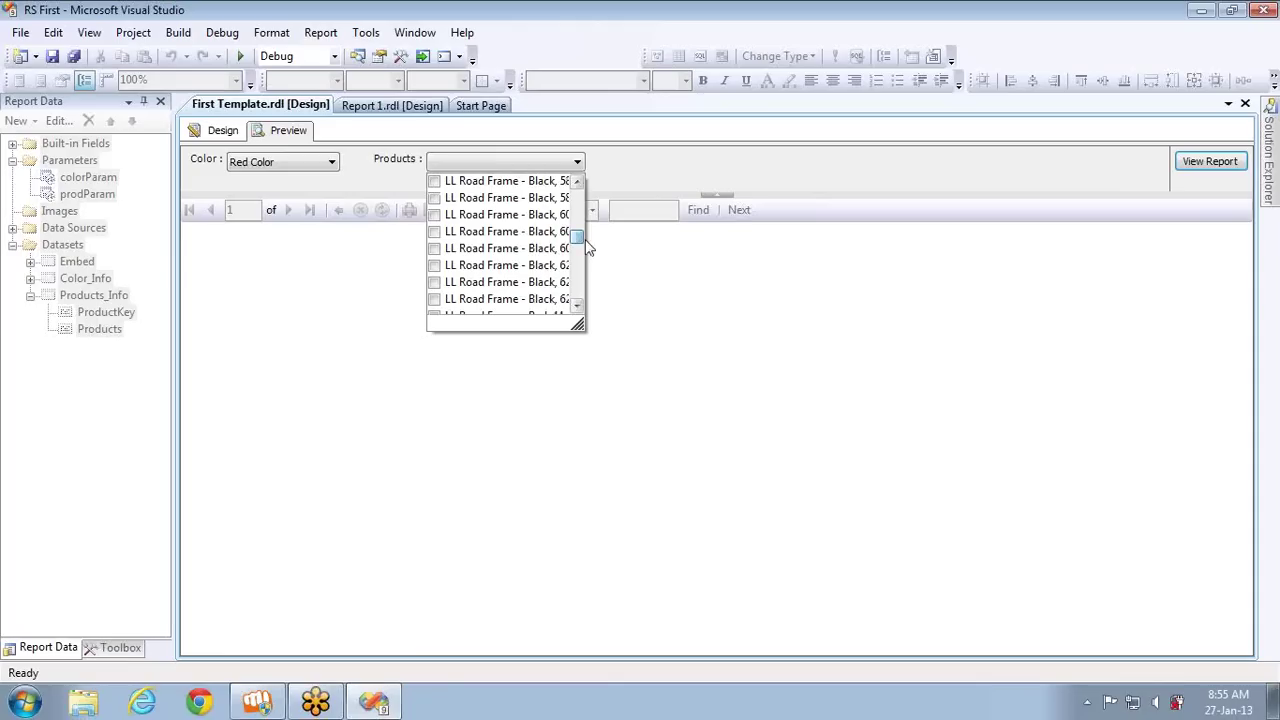
pyautogui.click(434, 216)
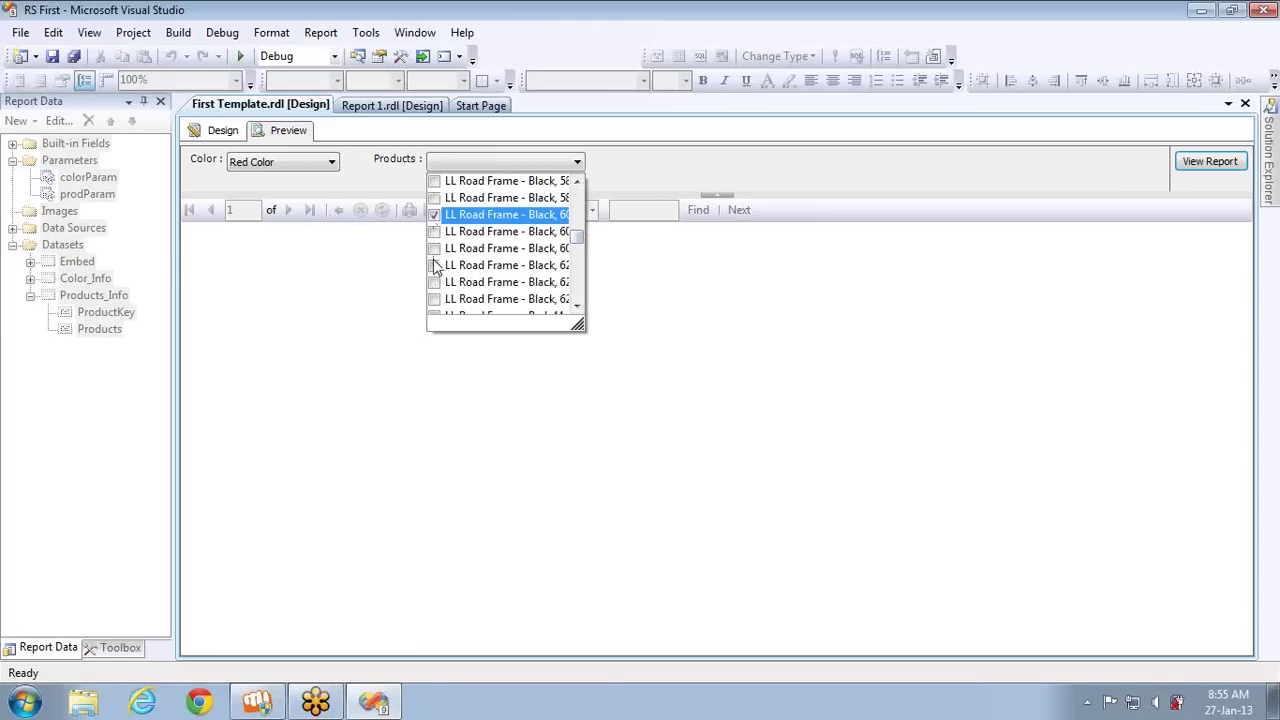
pyautogui.click(434, 265)
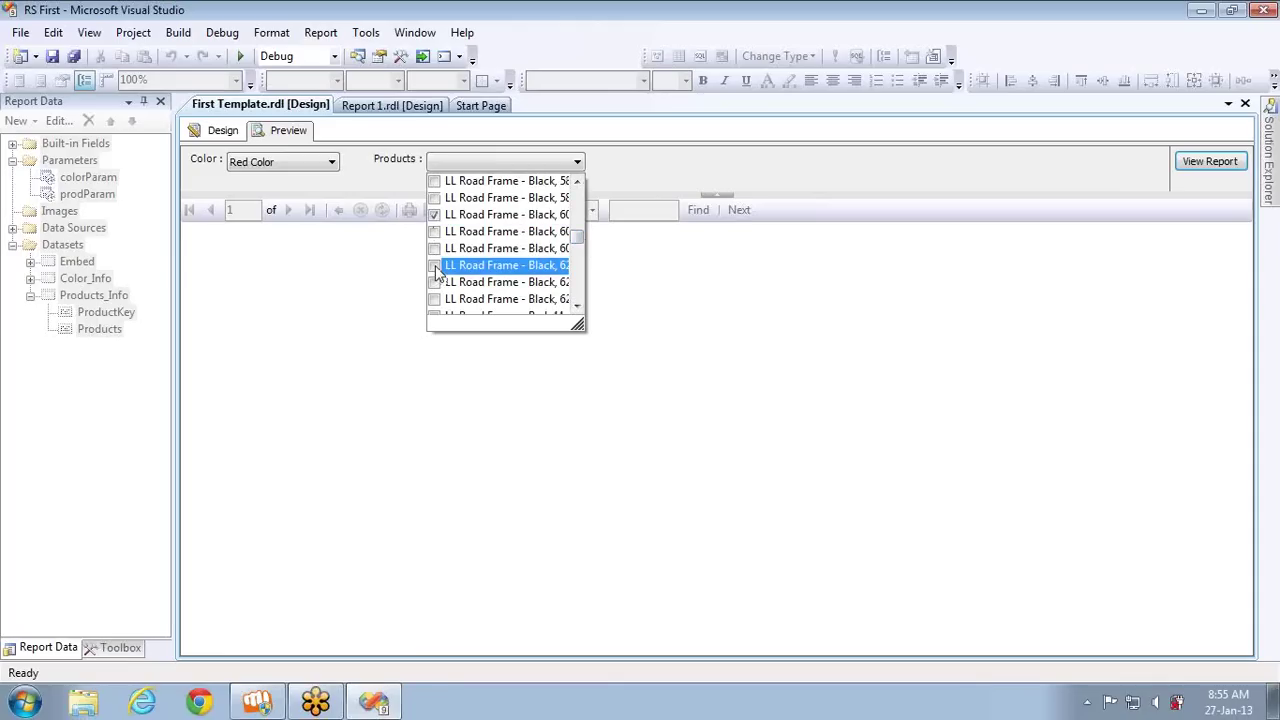
pyautogui.click(1225, 163)
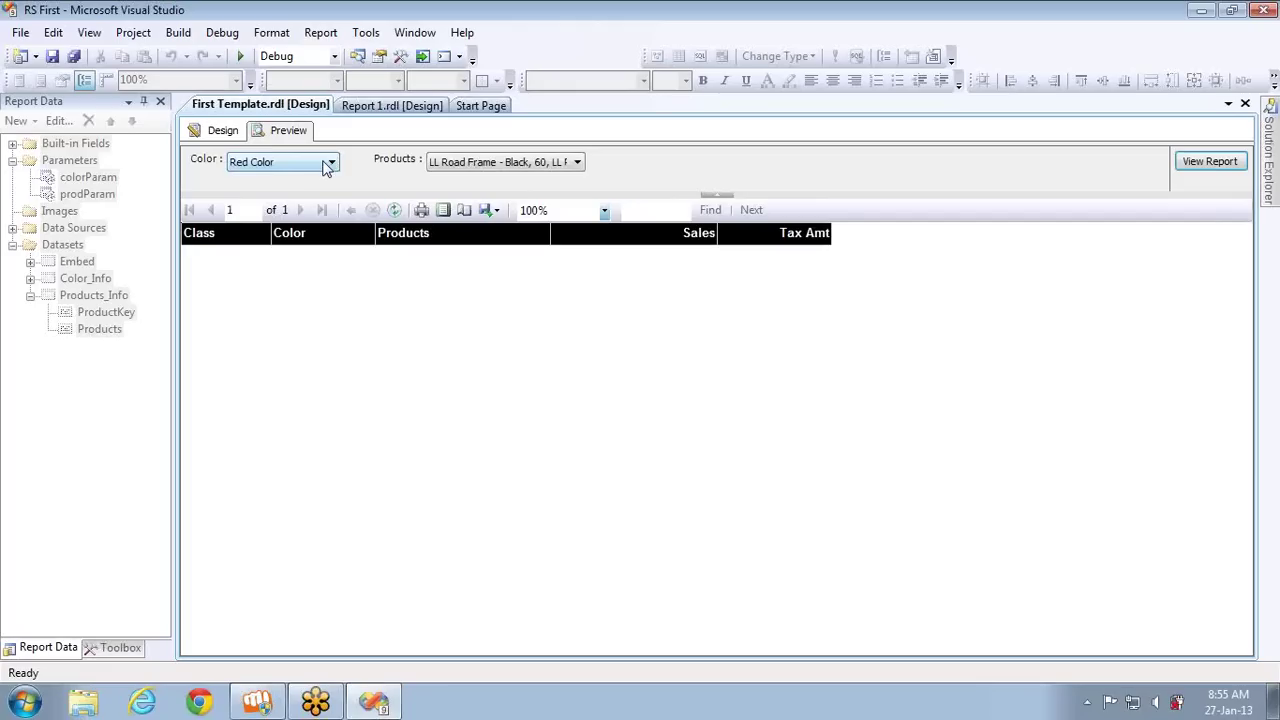
# - Switch the Color parameter to Black Color and rerun the report for the chosen LL Road Frame - Black products
pyautogui.click(326, 167)
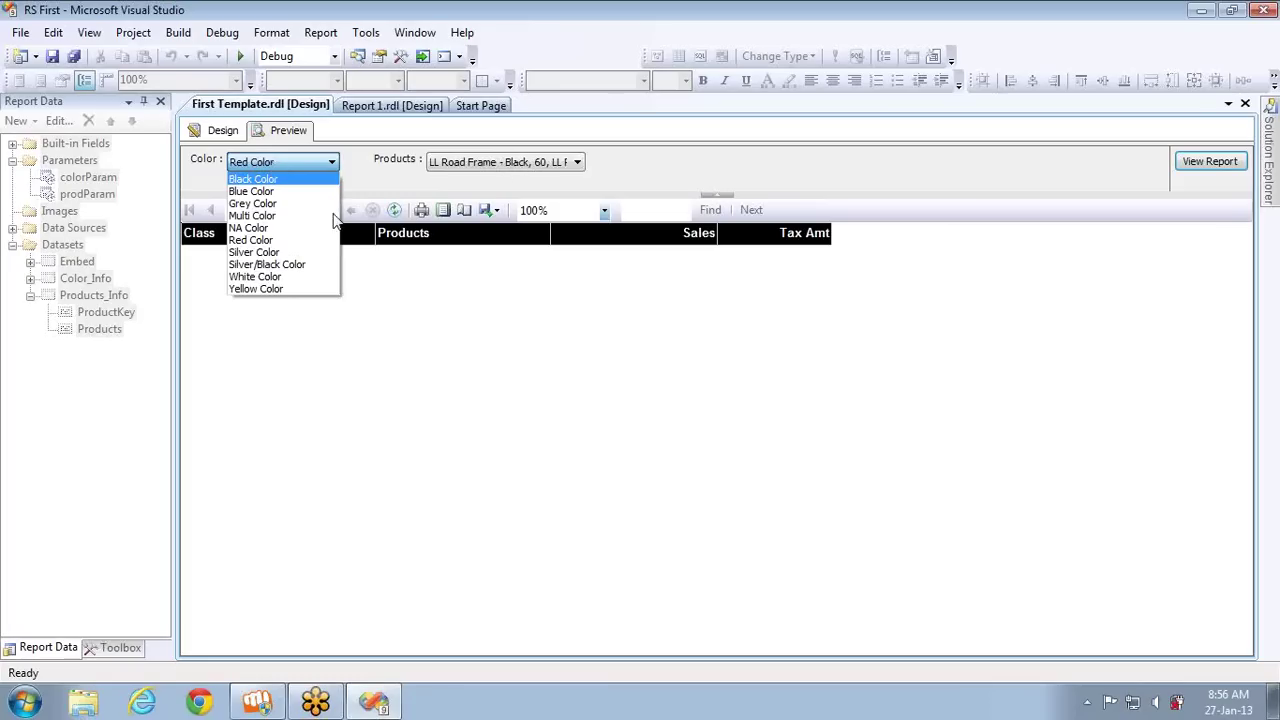
pyautogui.click(263, 182)
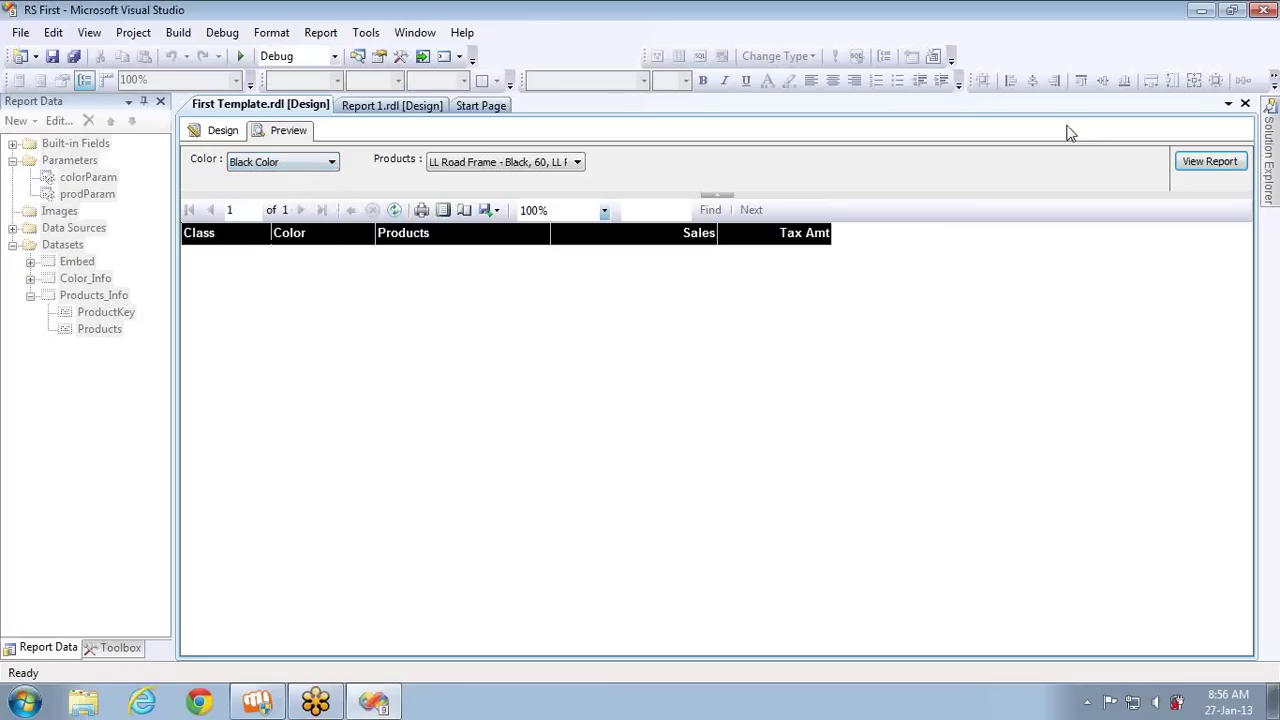
pyautogui.click(1212, 164)
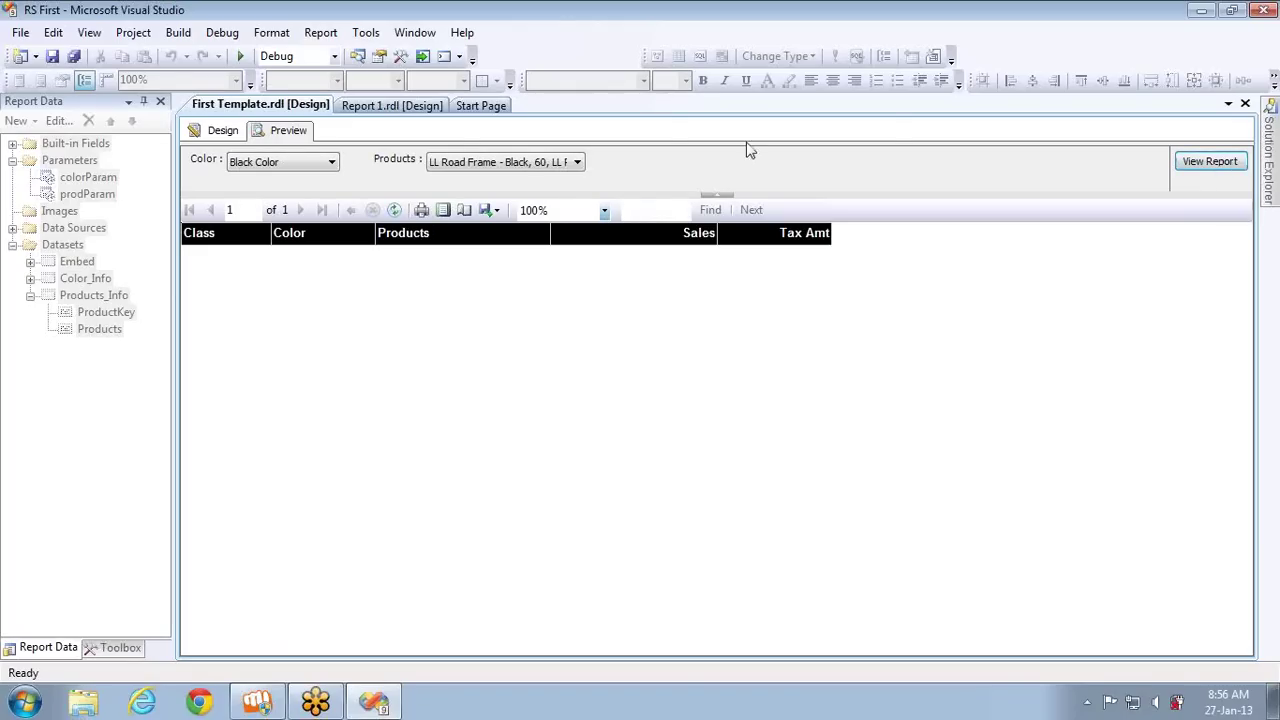
pyautogui.click(291, 162)
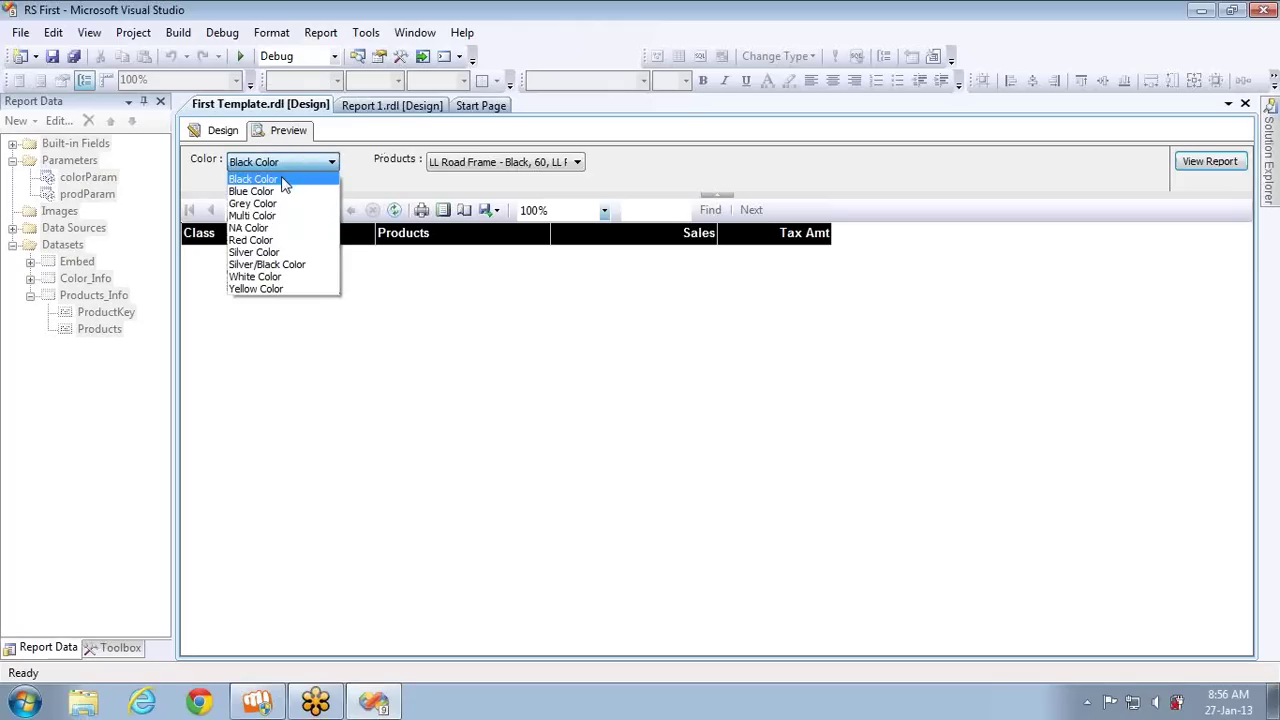
pyautogui.click(285, 179)
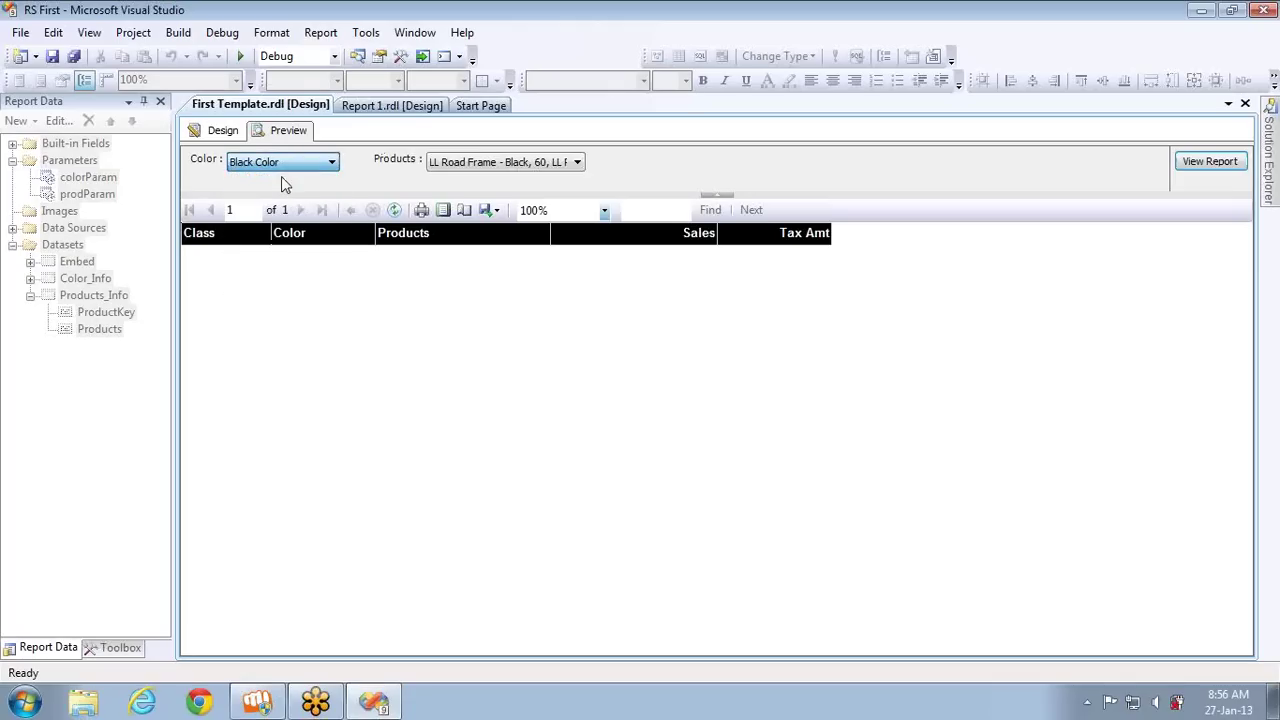
pyautogui.click(449, 167)
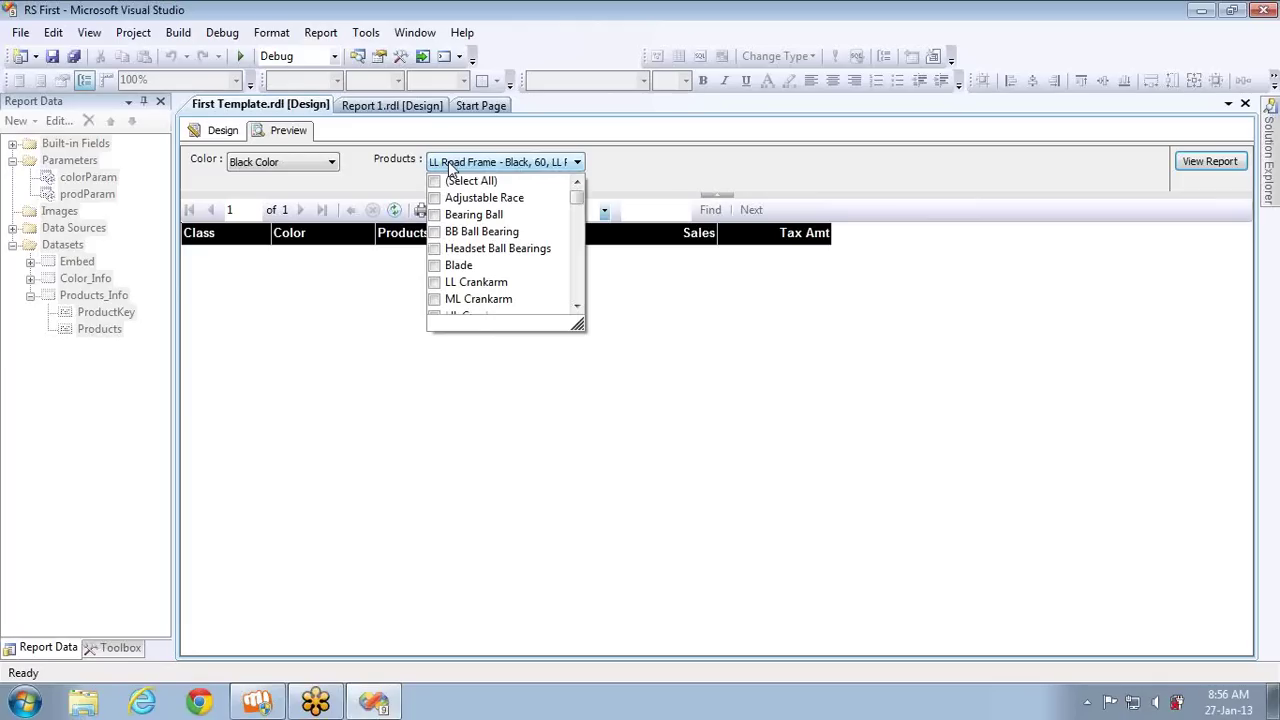
# - Set the Color parameter to Silver Color, add two HL Mountain Frame - Silver products to the selection and run the report
pyautogui.click(308, 161)
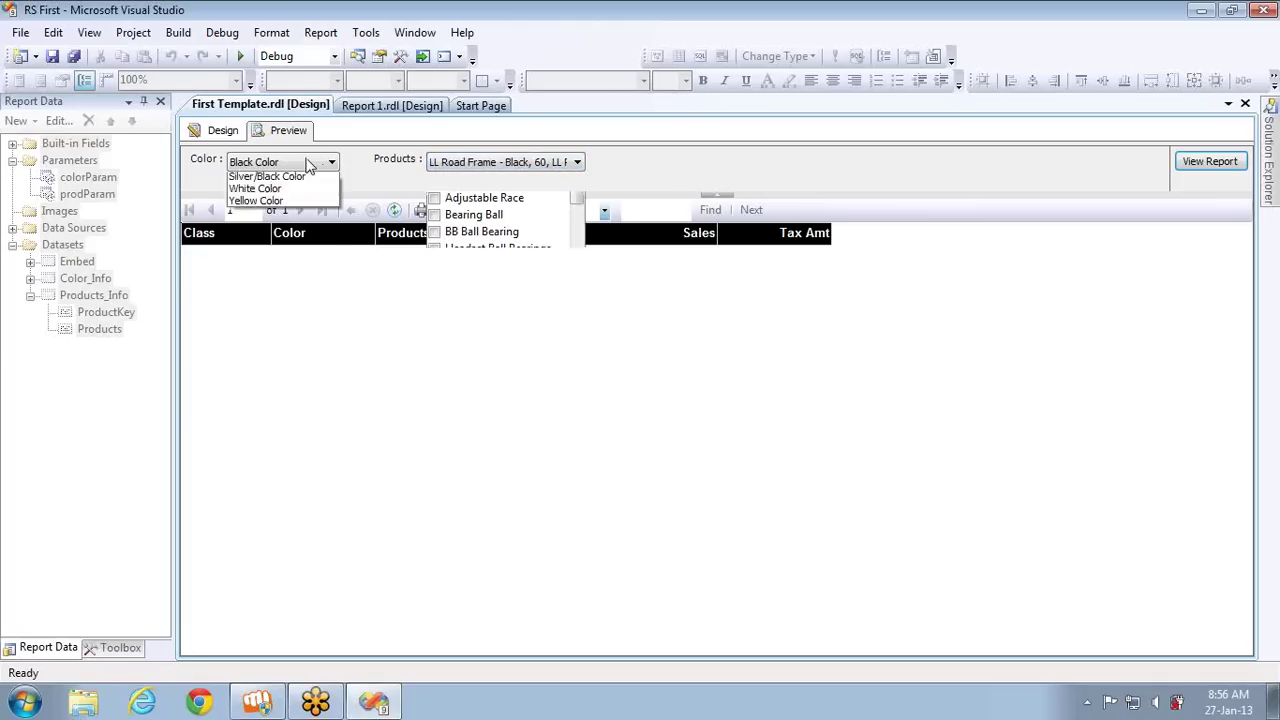
pyautogui.click(254, 253)
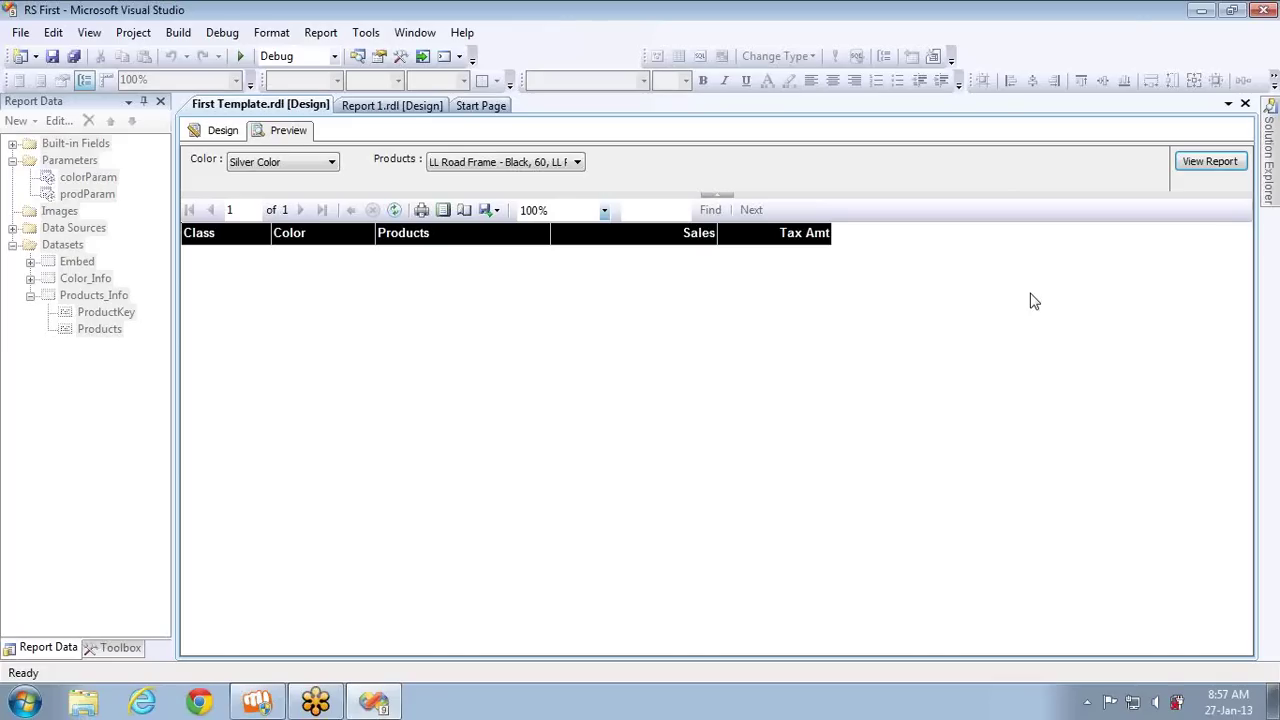
pyautogui.click(510, 164)
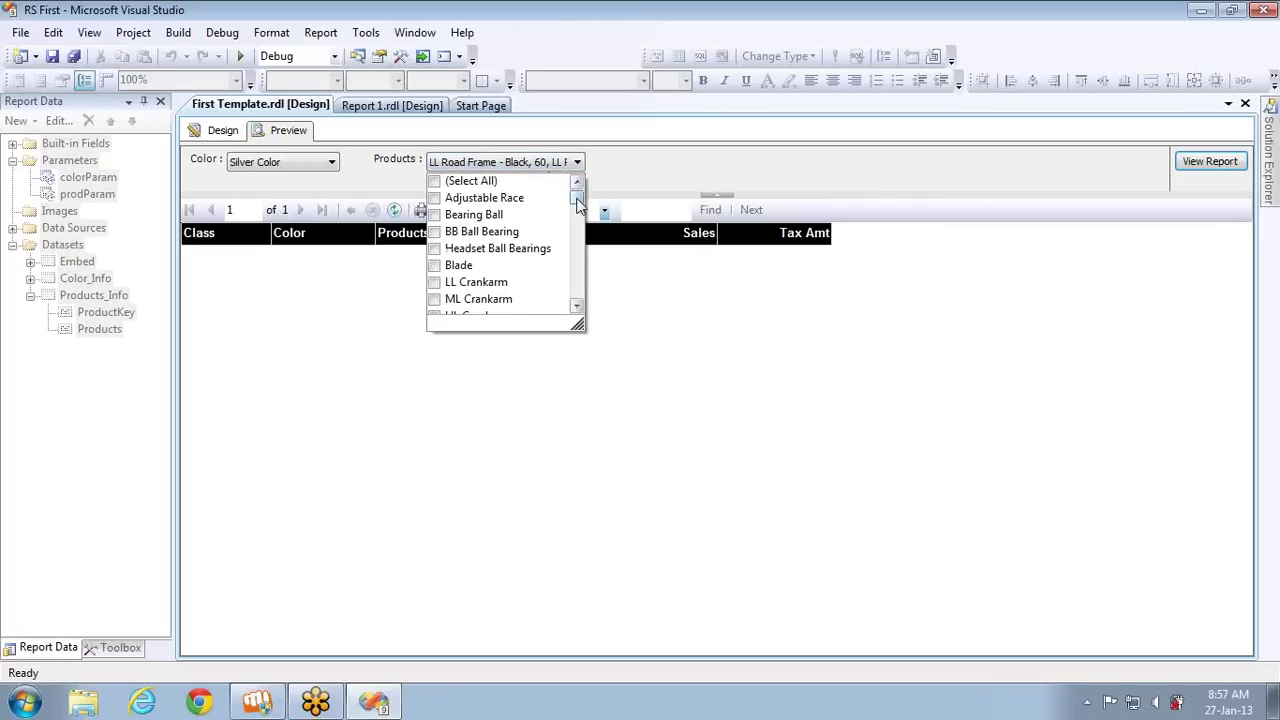
pyautogui.moveTo(577, 203); pyautogui.dragTo(591, 254)
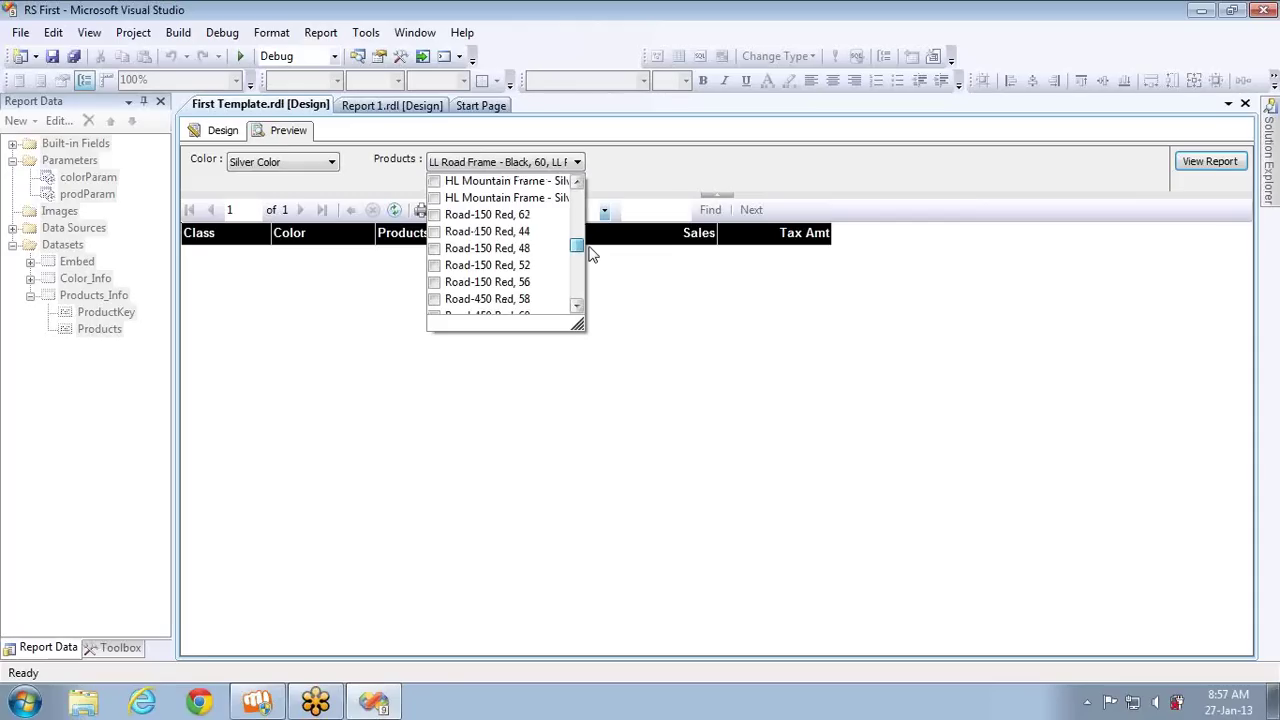
pyautogui.click(440, 184)
pyautogui.click(438, 198)
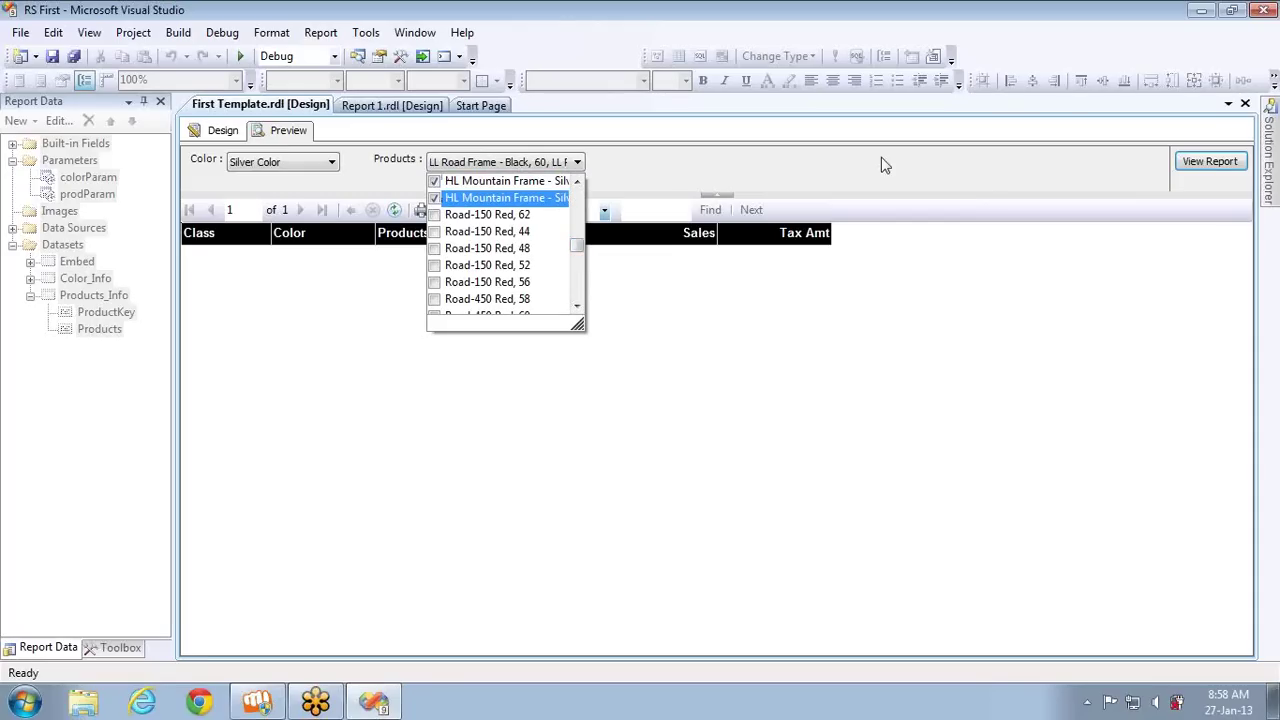
pyautogui.click(1222, 163)
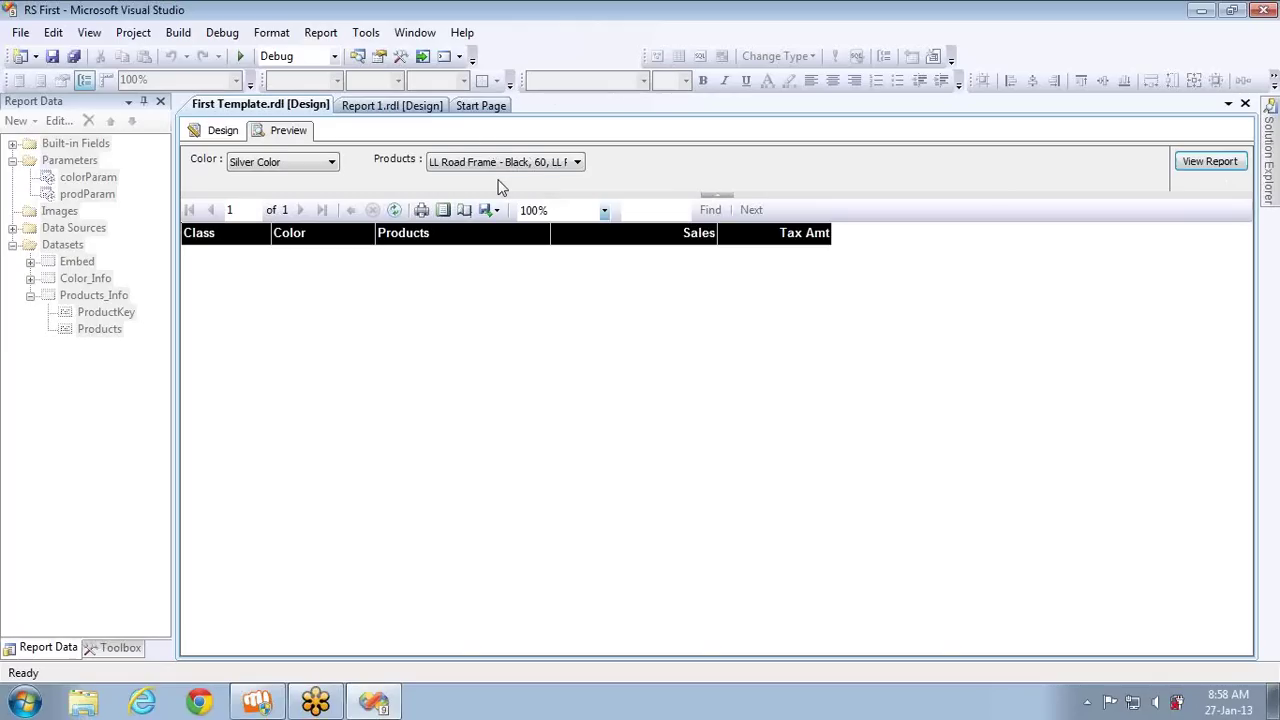
pyautogui.click(283, 130)
pyautogui.click(208, 134)
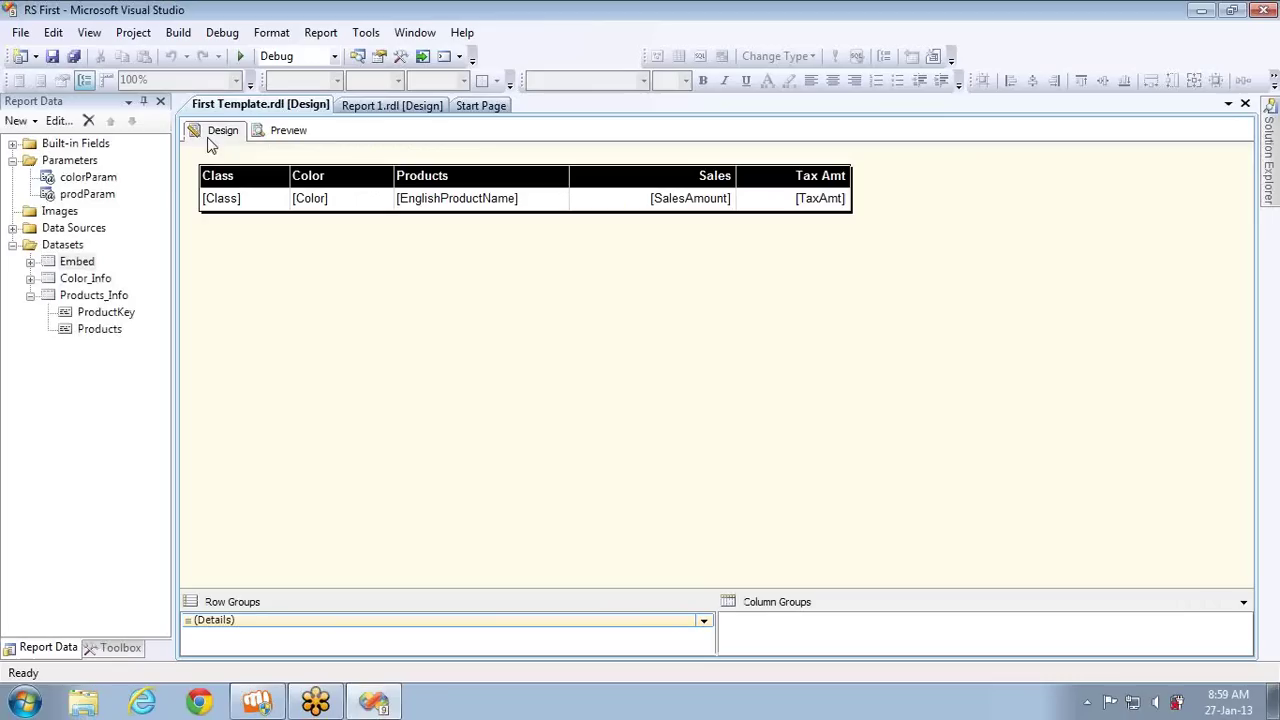
pyautogui.doubleClick(100, 296)
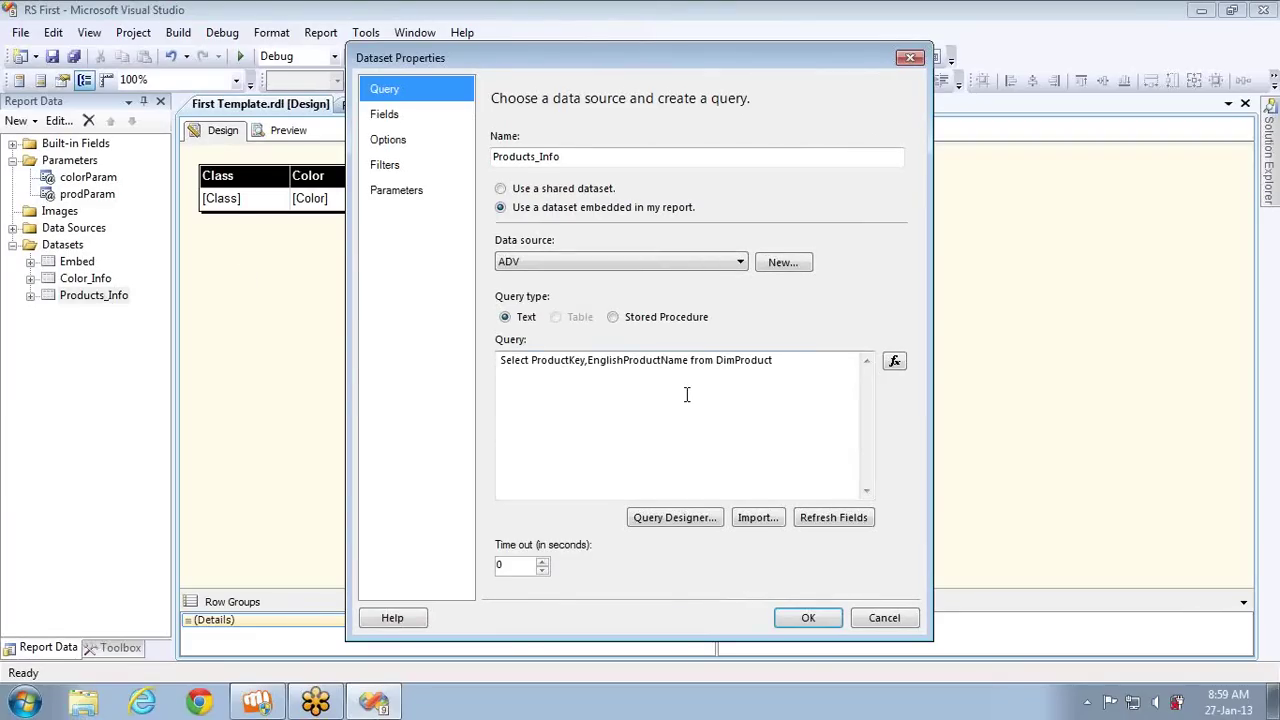
pyautogui.click(792, 359)
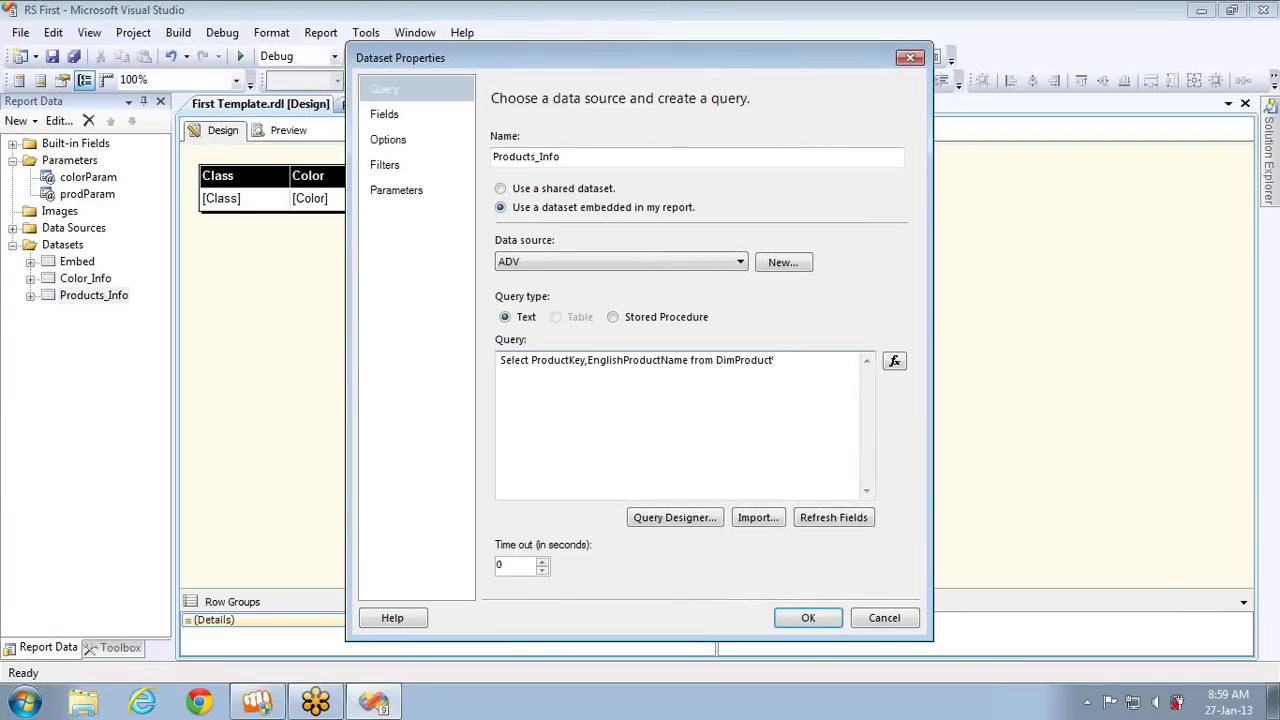
pyautogui.press('Return')
pyautogui.write('Where Color In(@Color)')
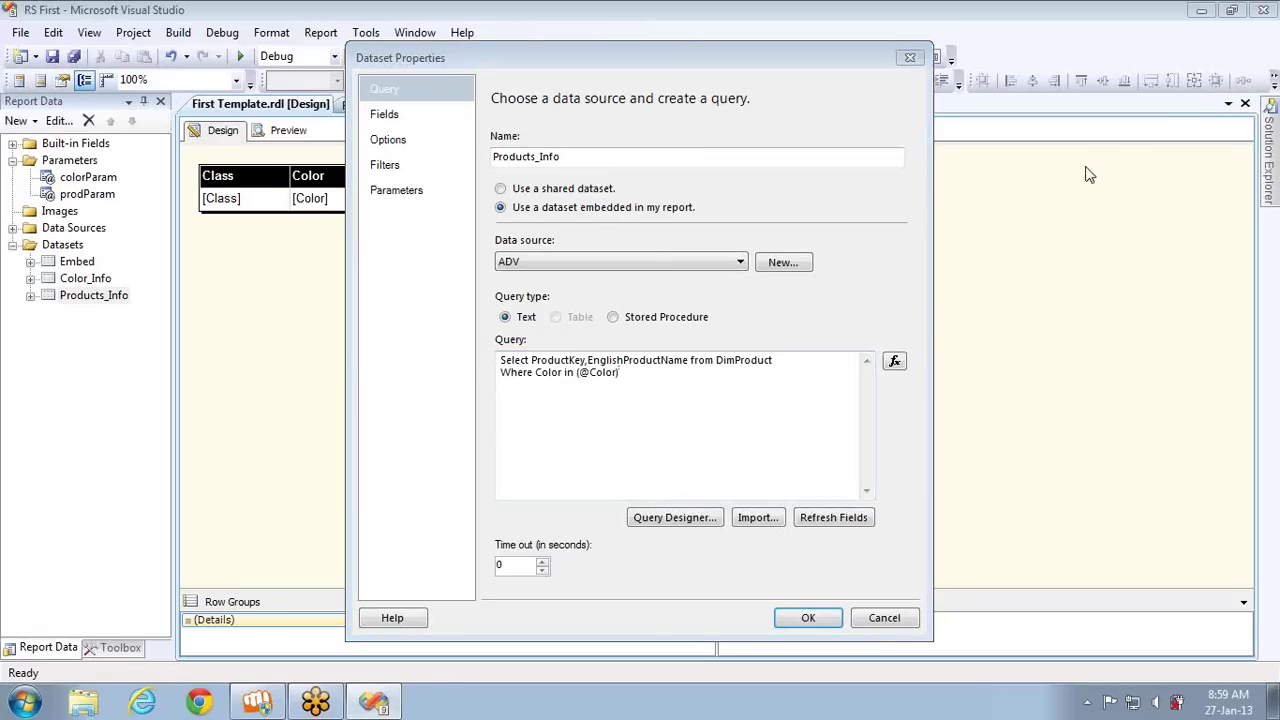
pyautogui.click(617, 360)
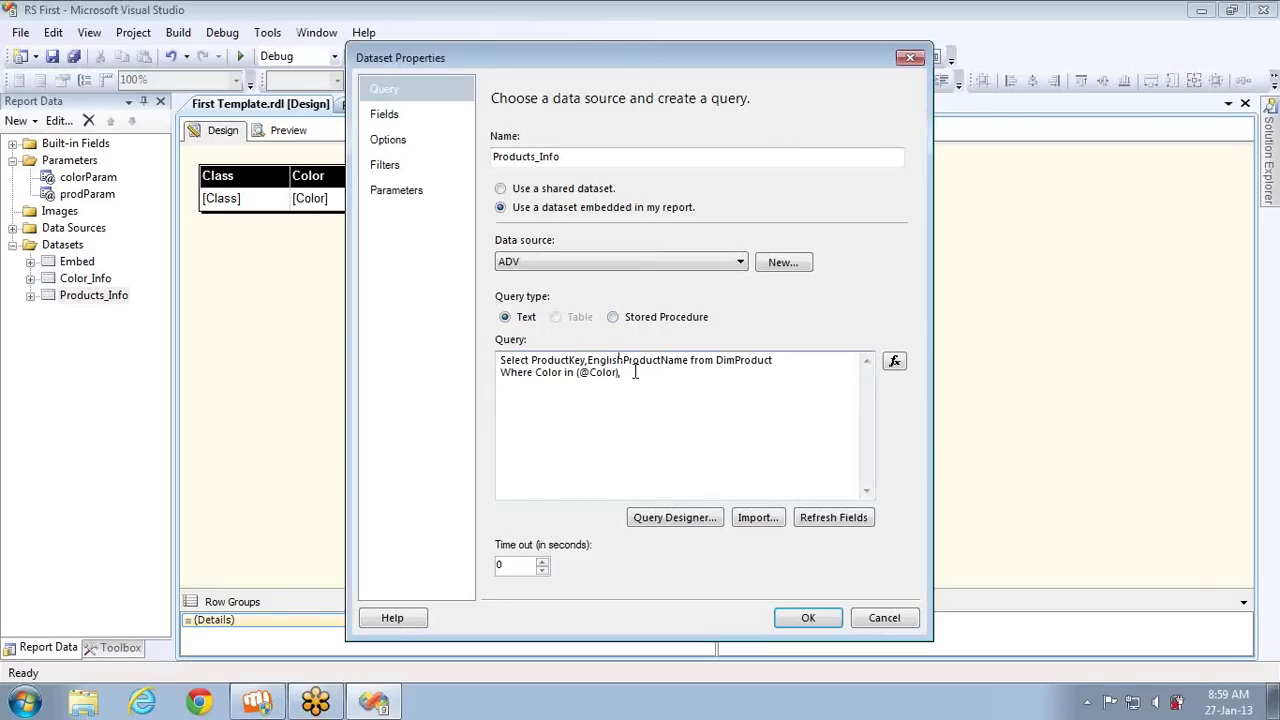
pyautogui.hotkey('shift', 'Home')
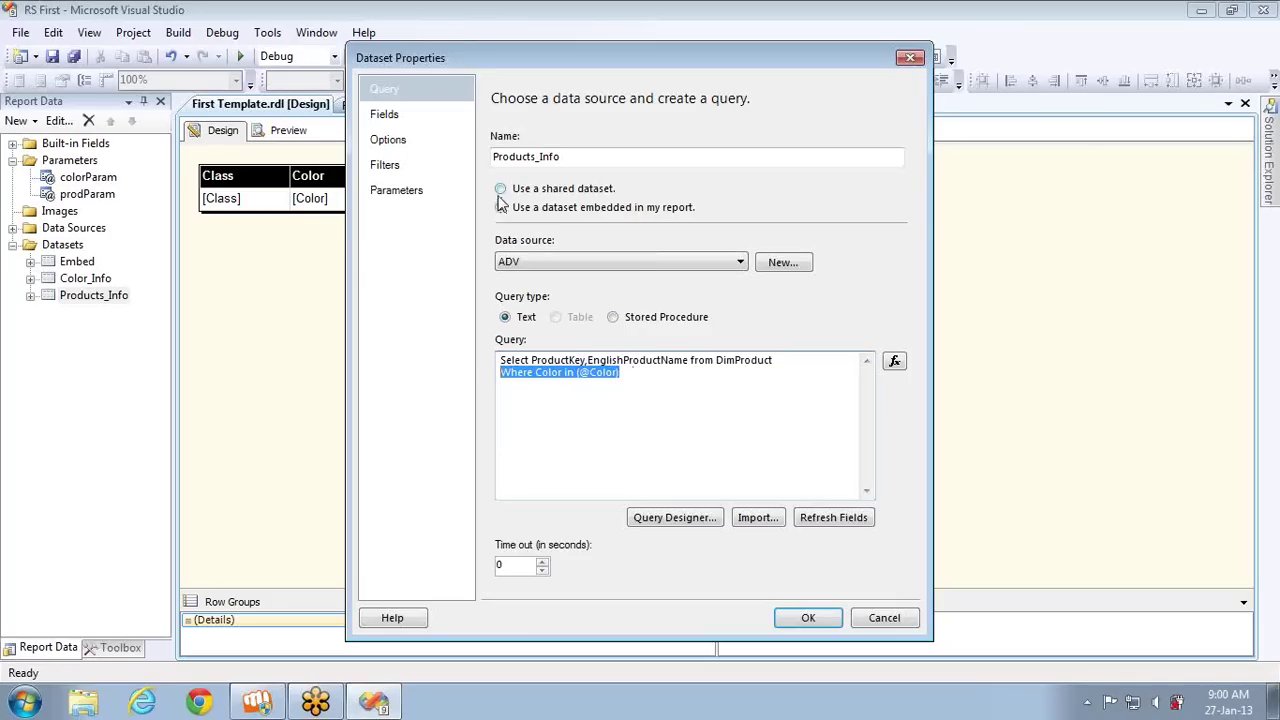
pyautogui.click(396, 200)
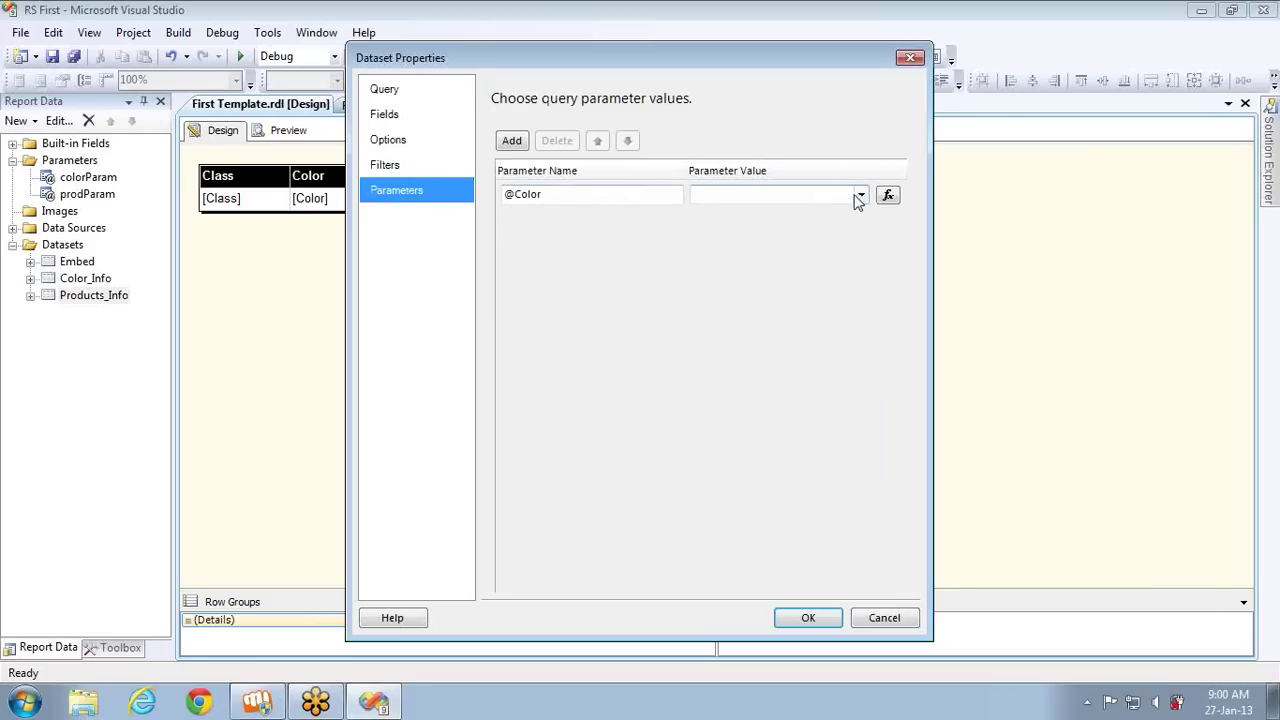
pyautogui.click(860, 197)
pyautogui.click(862, 196)
pyautogui.click(760, 212)
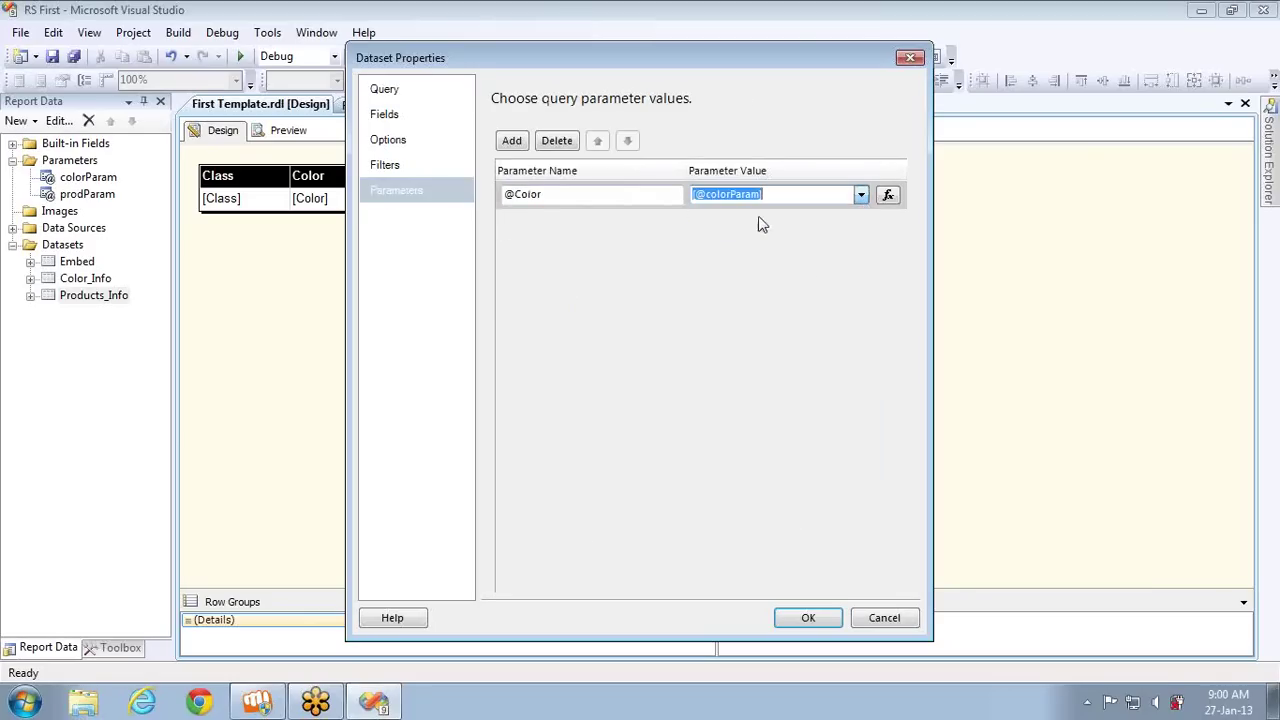
pyautogui.click(808, 617)
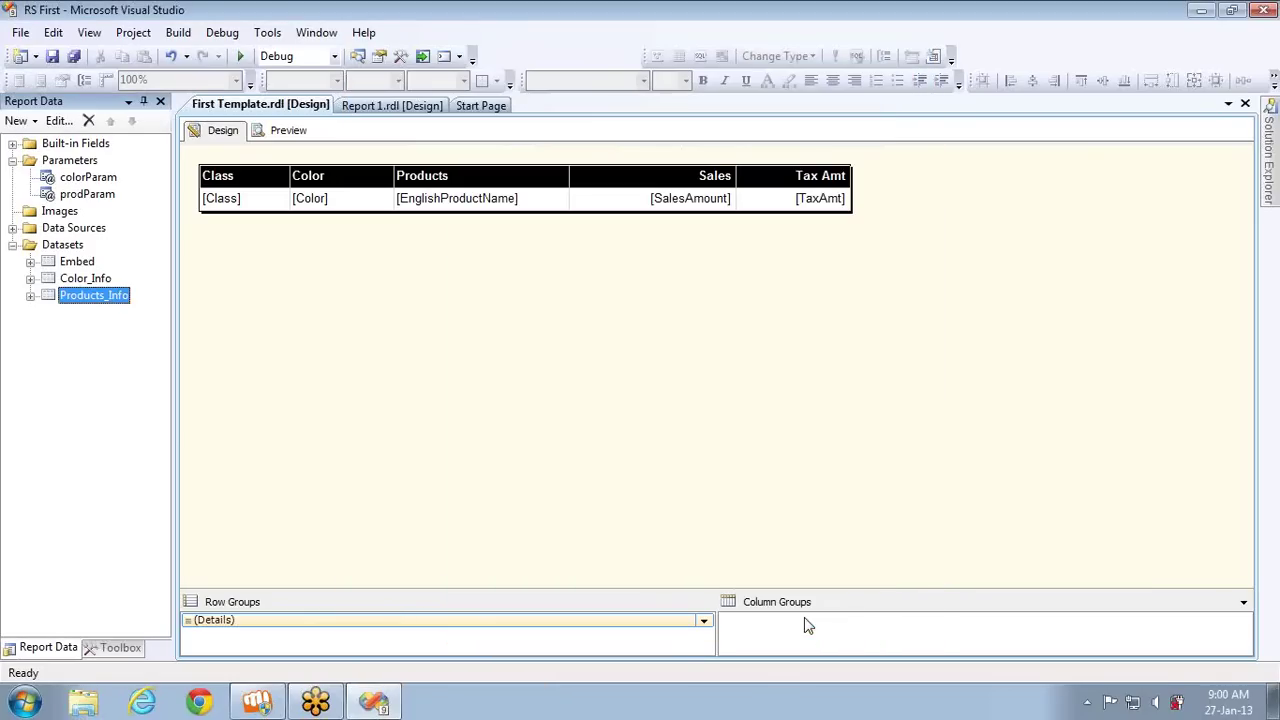
# - Preview the report with the Color parameter set to Grey Color and the product Touring-Panniers, Large selected
pyautogui.click(286, 136)
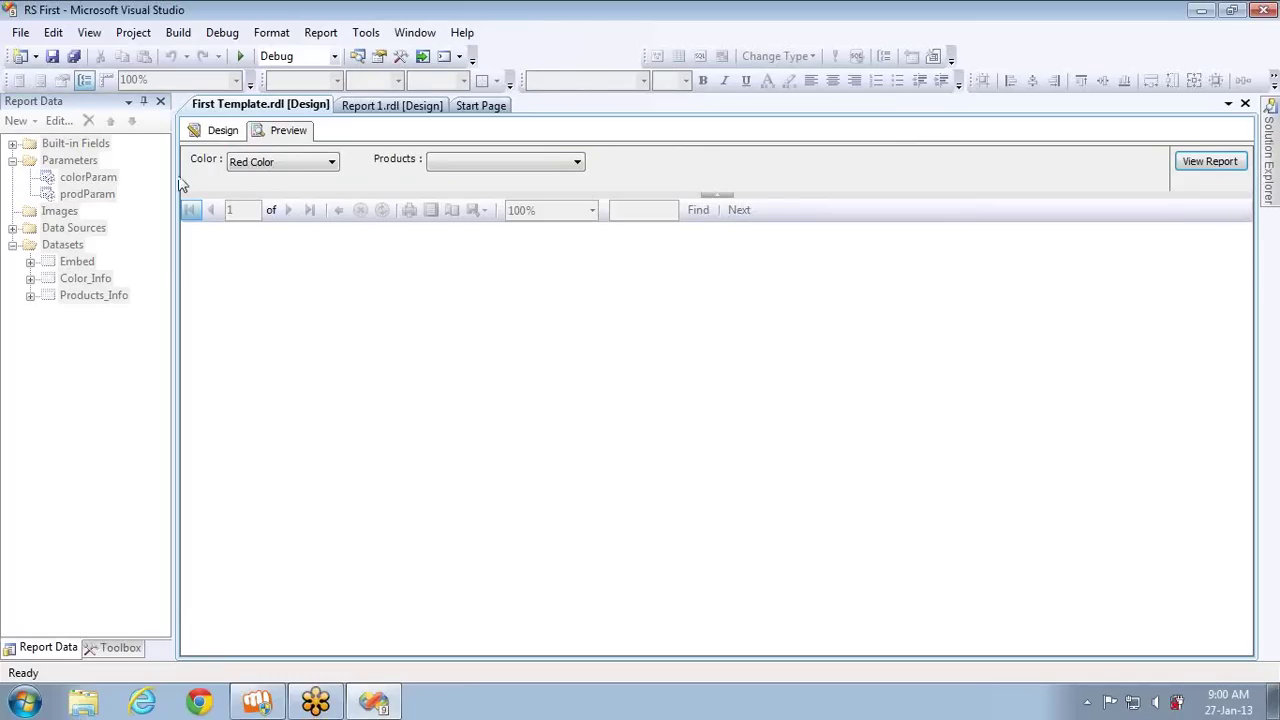
pyautogui.click(255, 166)
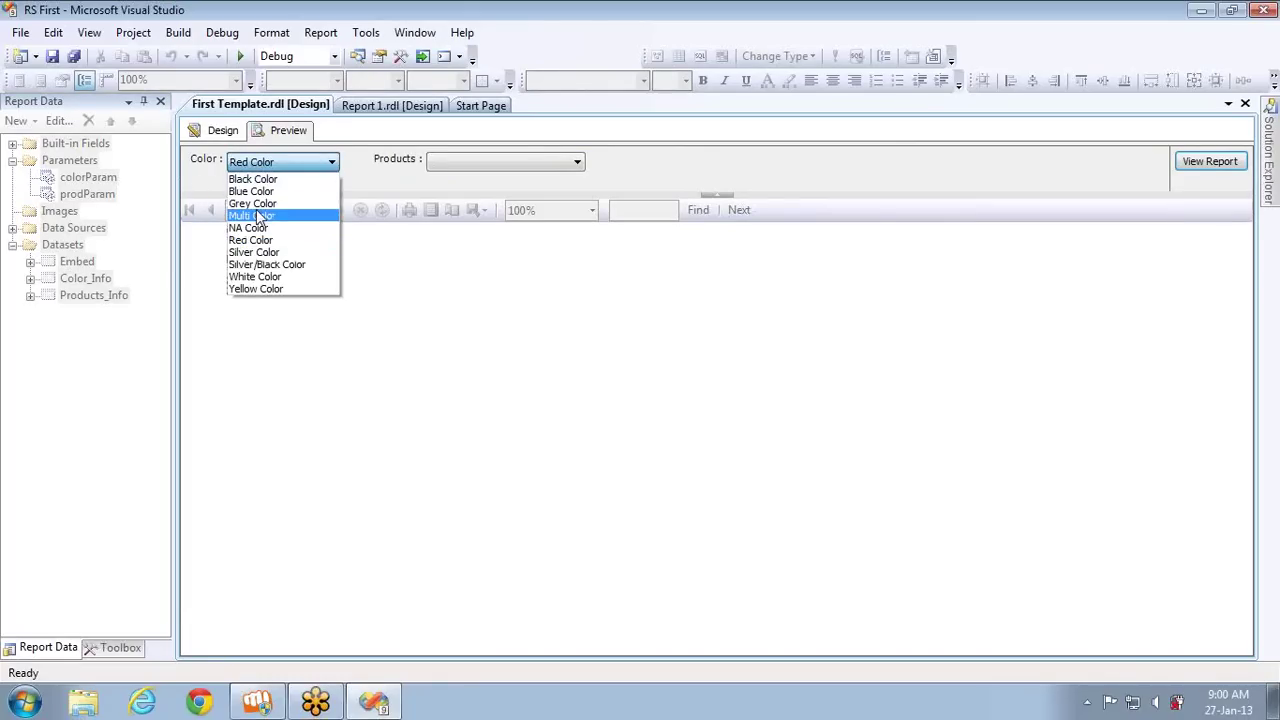
pyautogui.click(257, 204)
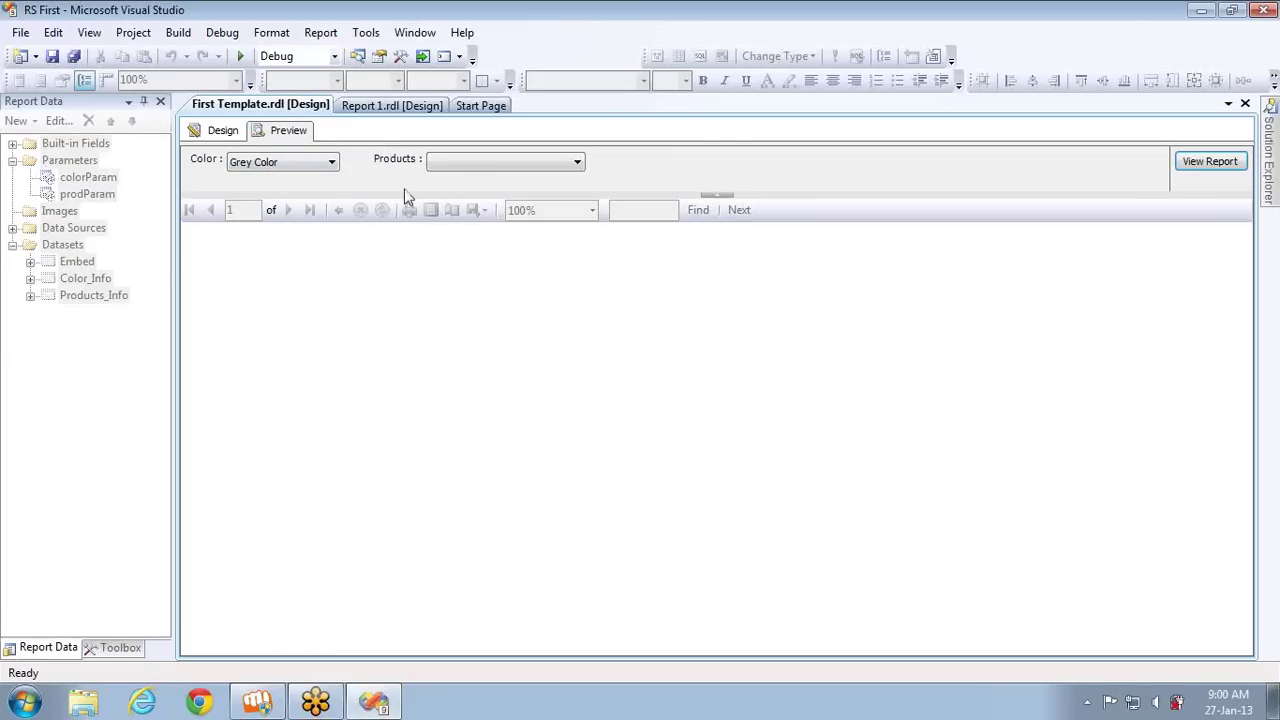
pyautogui.click(451, 165)
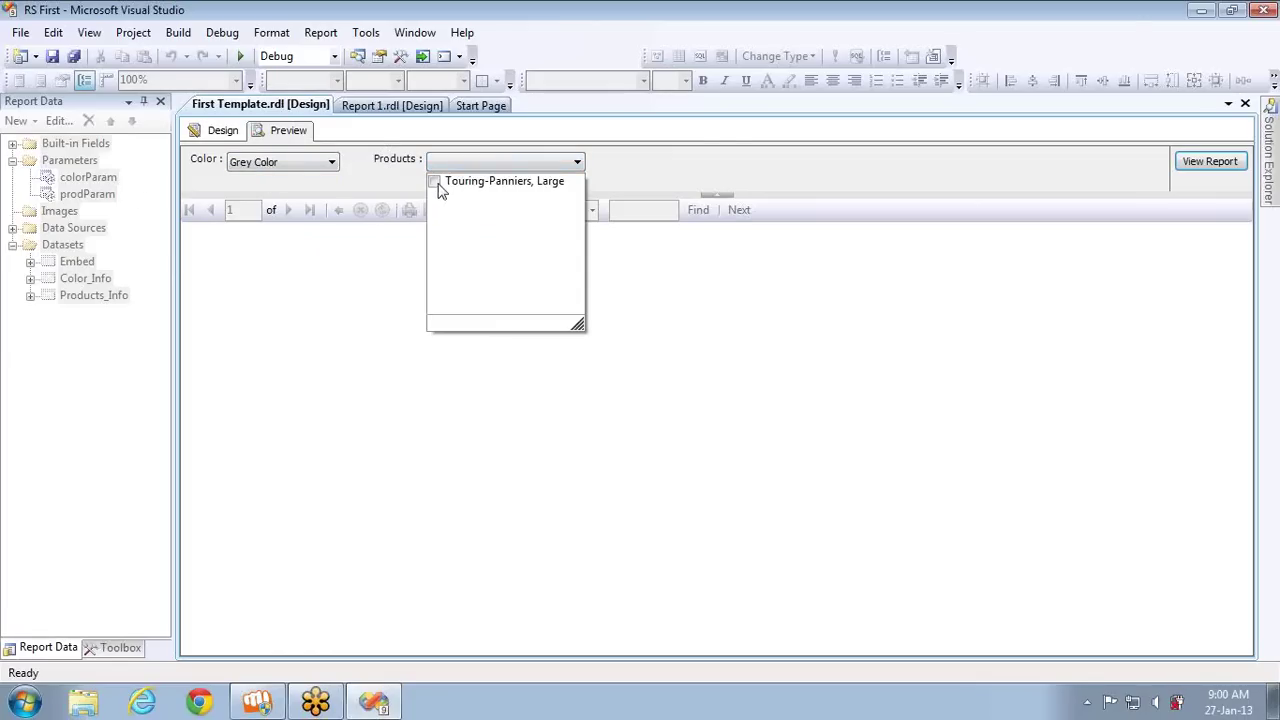
pyautogui.click(436, 183)
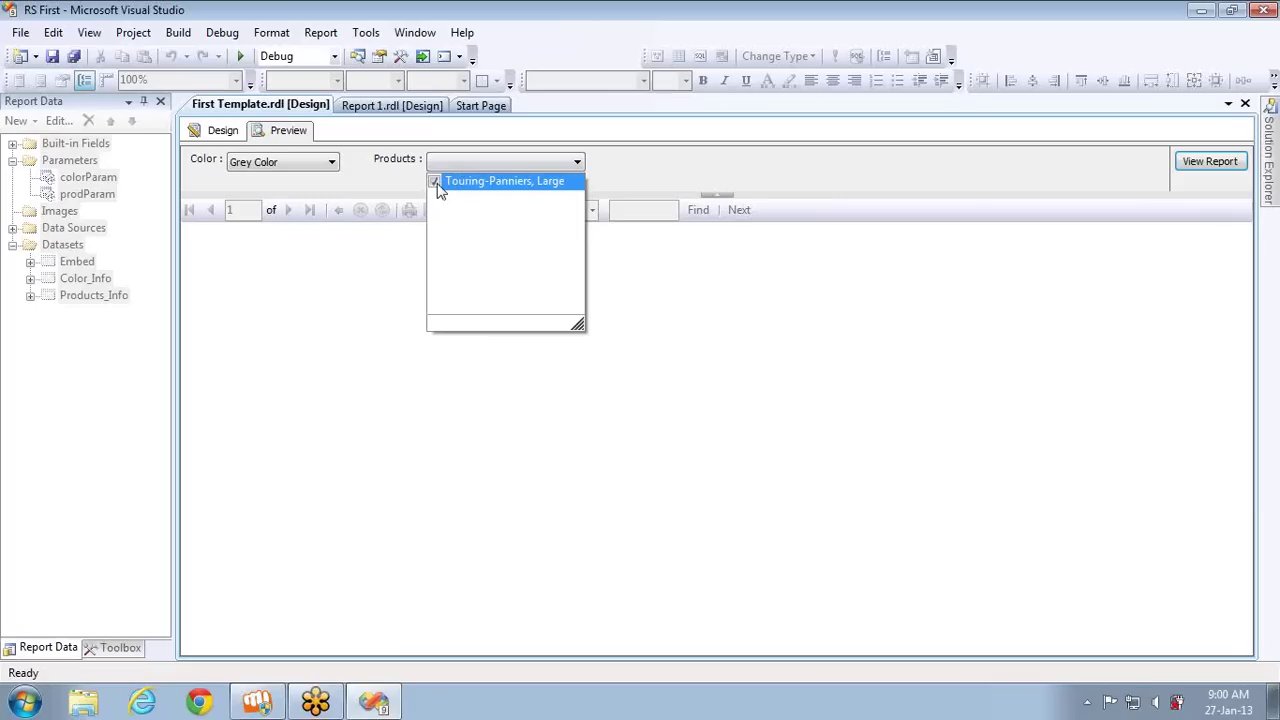
pyautogui.click(687, 170)
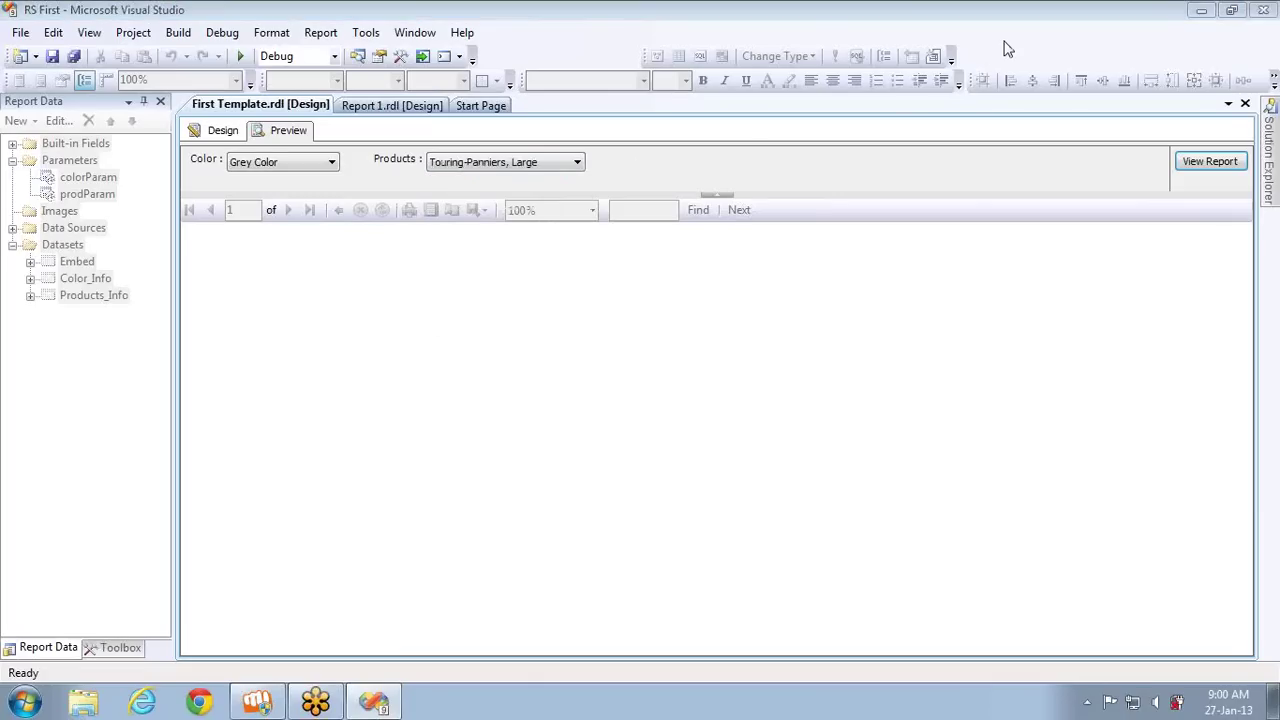
pyautogui.click(1190, 162)
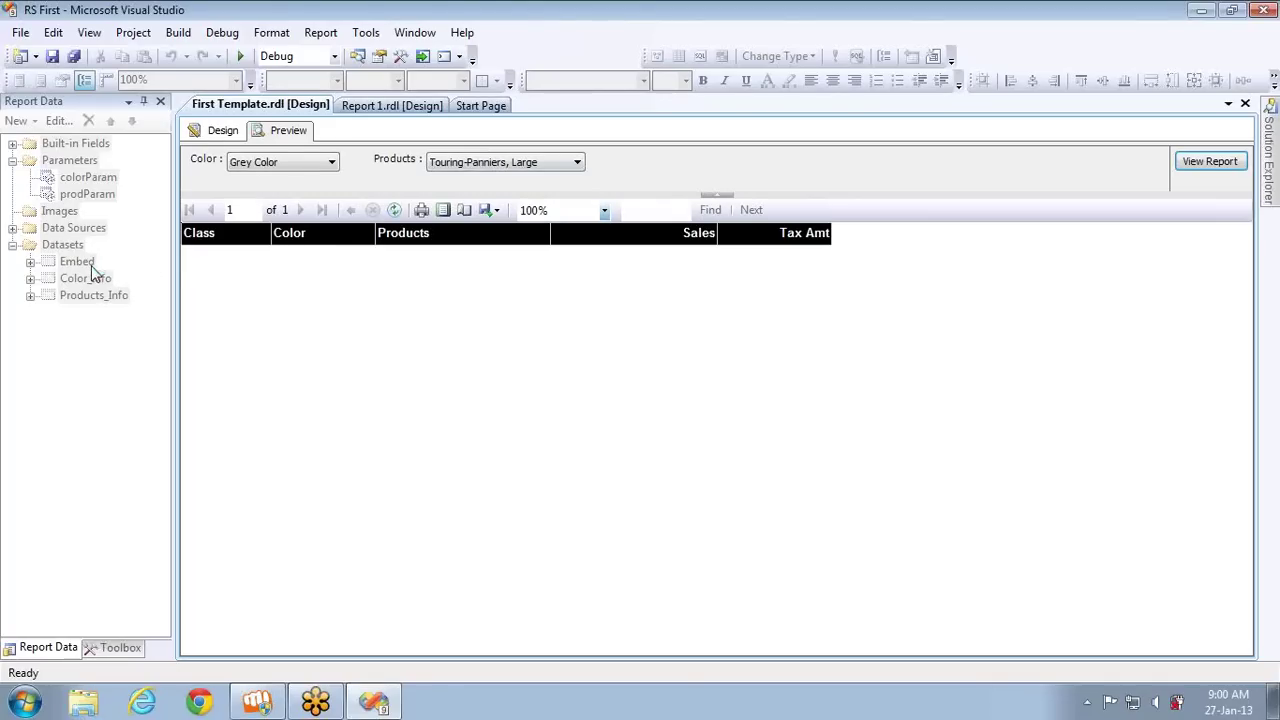
# - Switch the Color parameter to White Color, select Mountain Bike Socks, M and L, and Racing Socks, M, and run the report
pyautogui.click(262, 164)
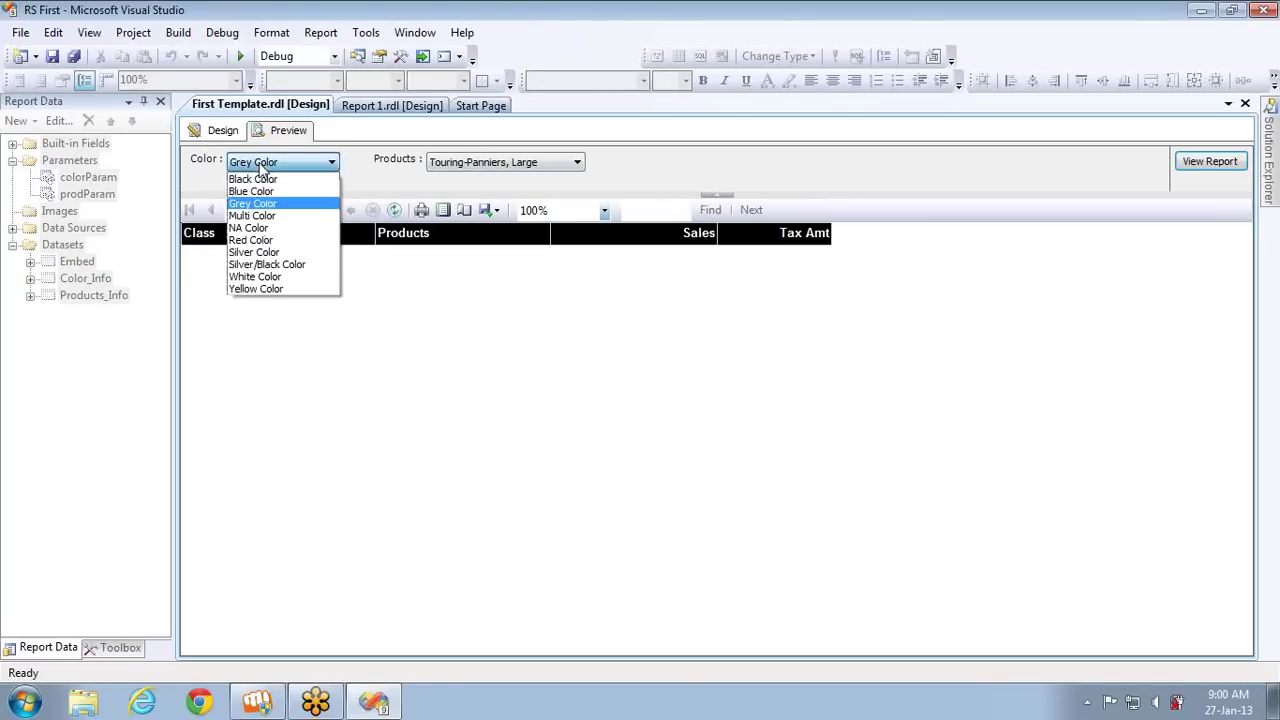
pyautogui.click(255, 277)
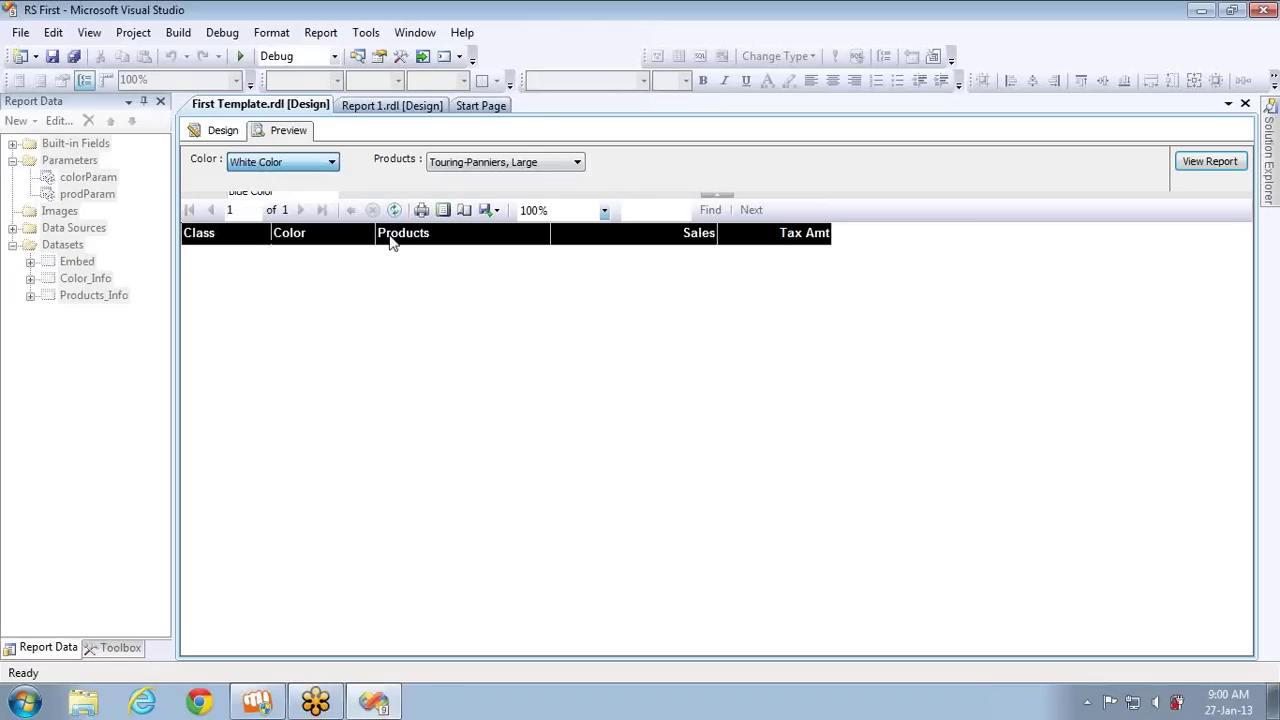
pyautogui.click(484, 166)
pyautogui.click(434, 198)
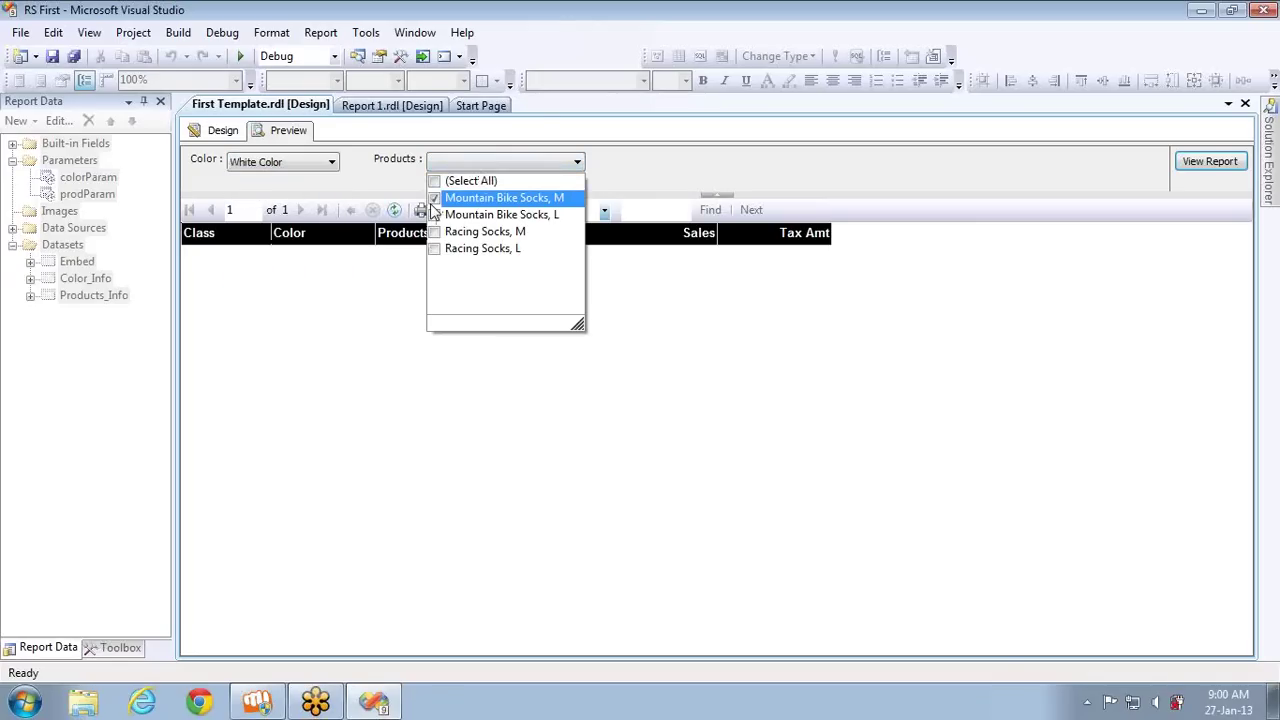
pyautogui.click(434, 215)
pyautogui.click(434, 232)
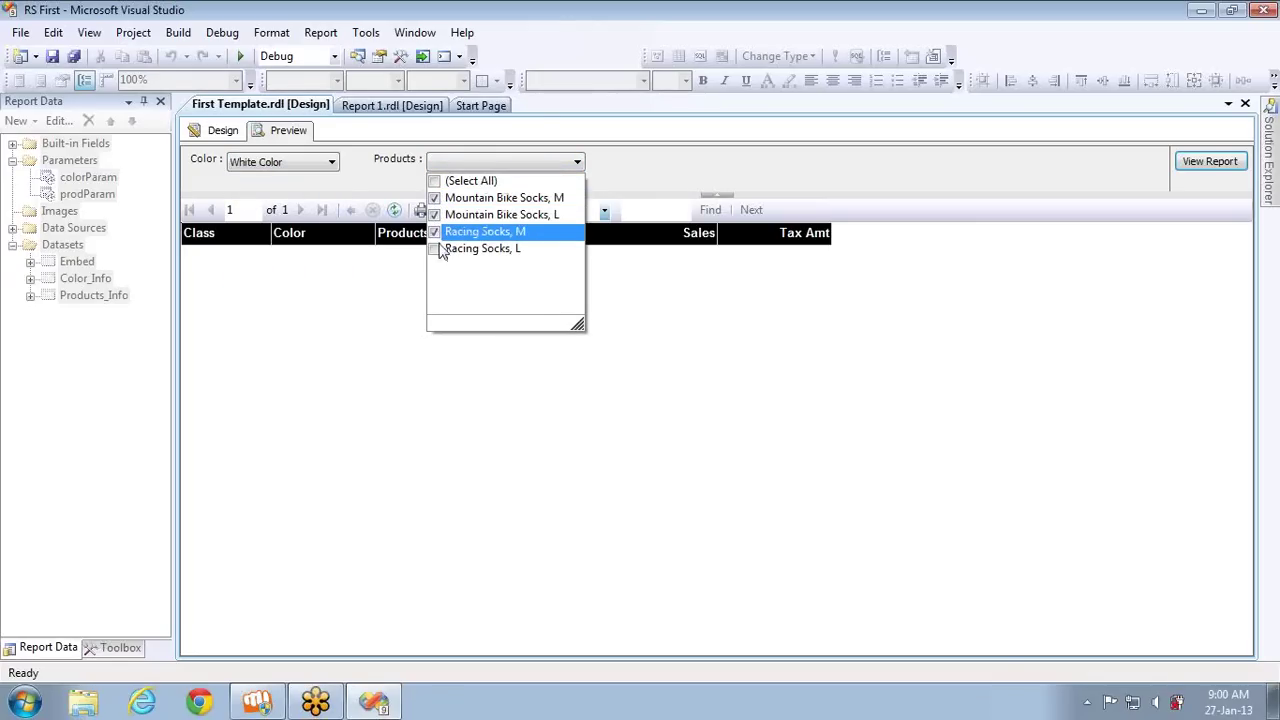
pyautogui.click(1200, 163)
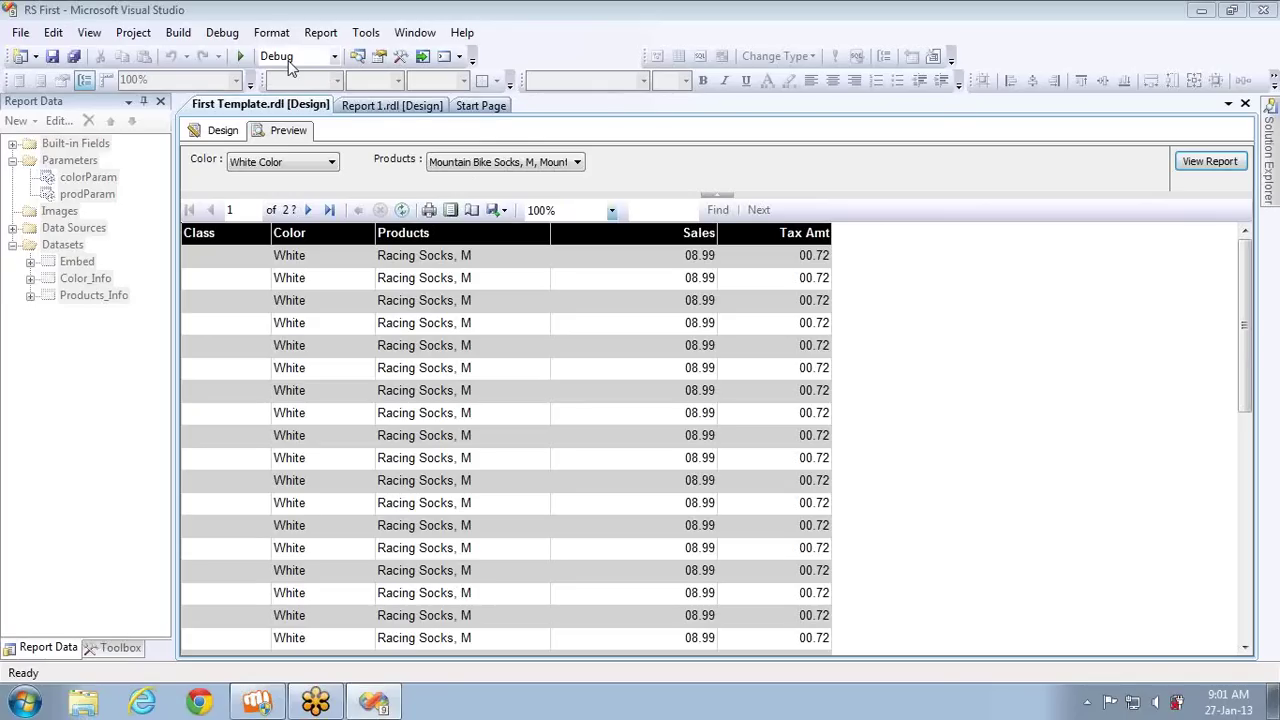
# - Add an embedded dataset named Class_Info that uses the ADV data source to the report design
pyautogui.click(226, 131)
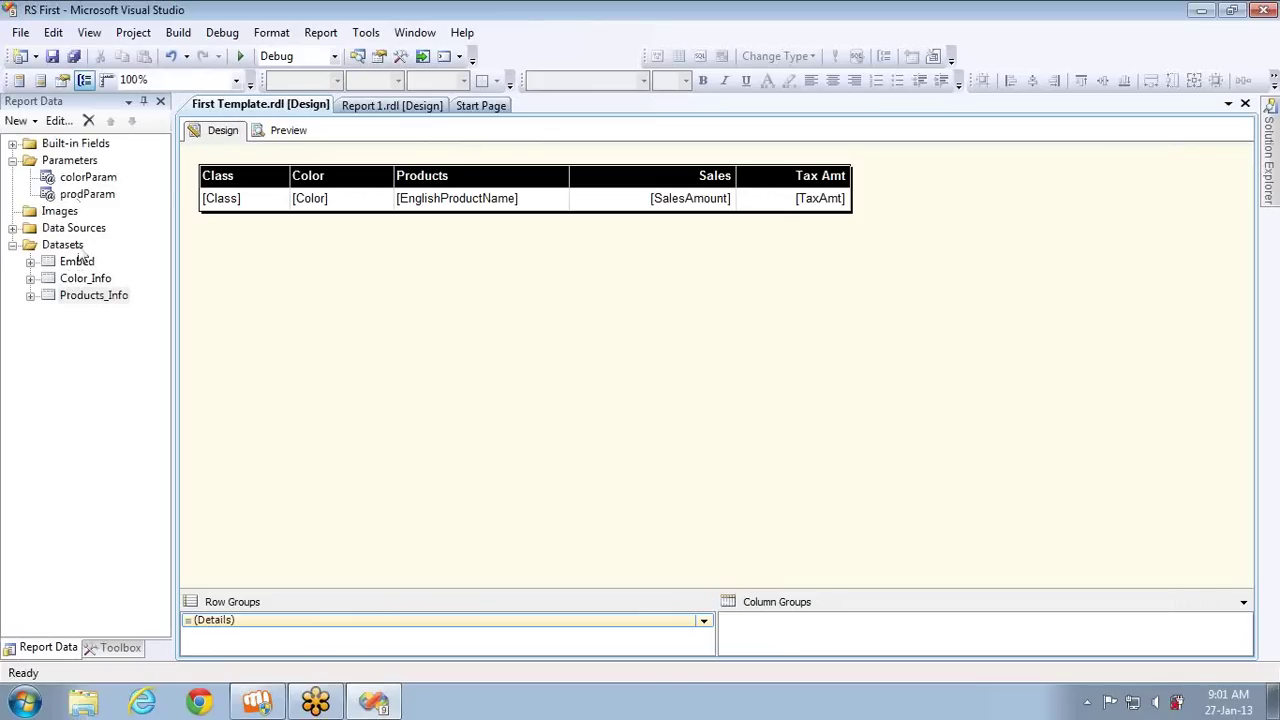
pyautogui.rightClick(76, 245)
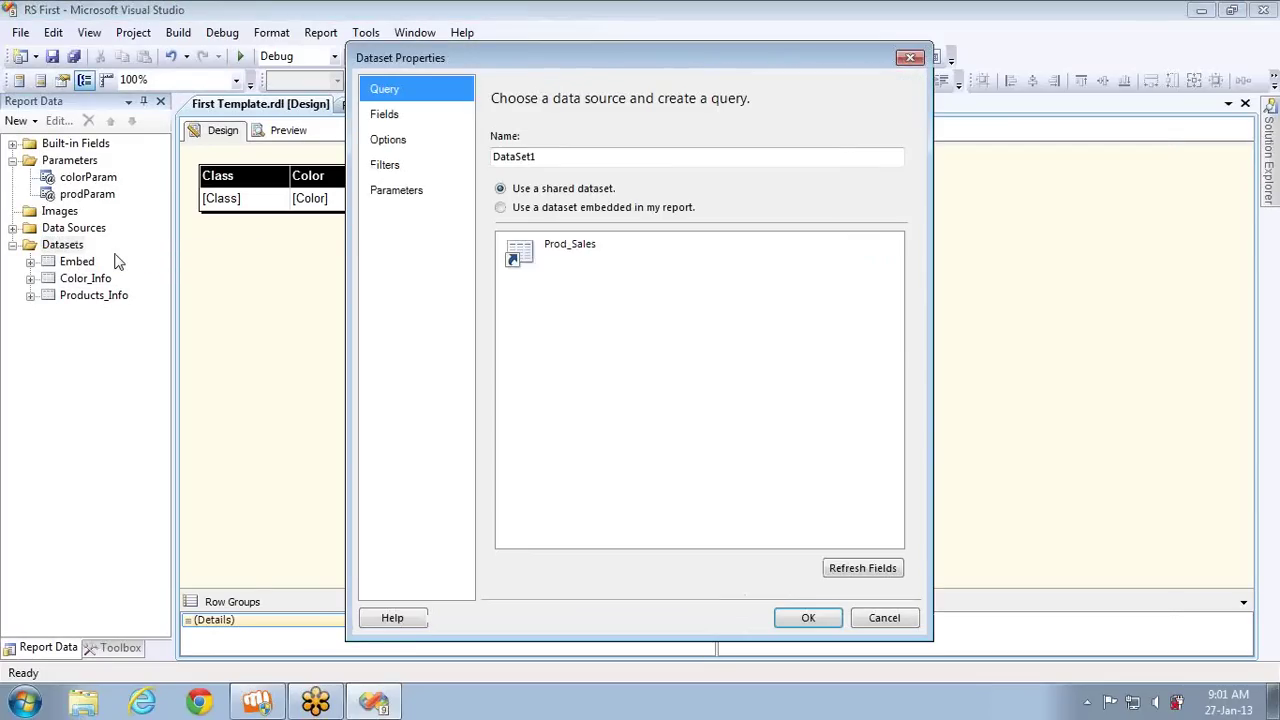
pyautogui.doubleClick(578, 153)
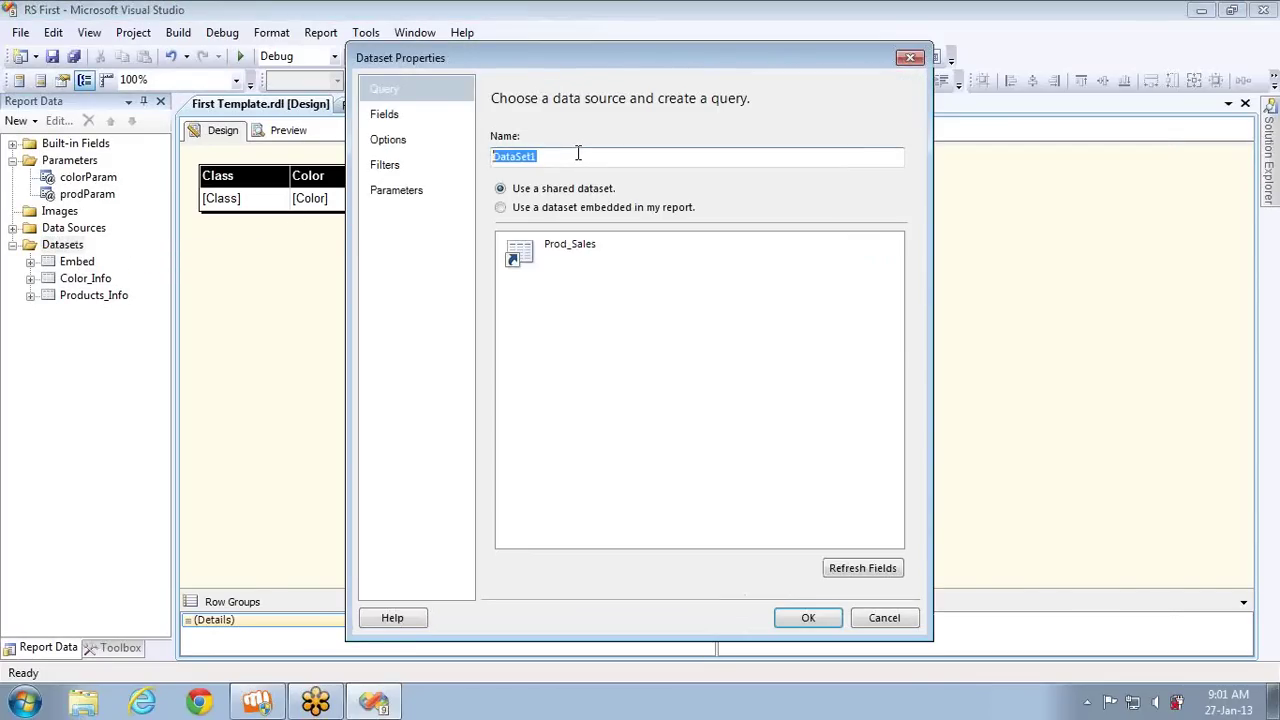
pyautogui.write('Class_Info')
pyautogui.click(566, 207)
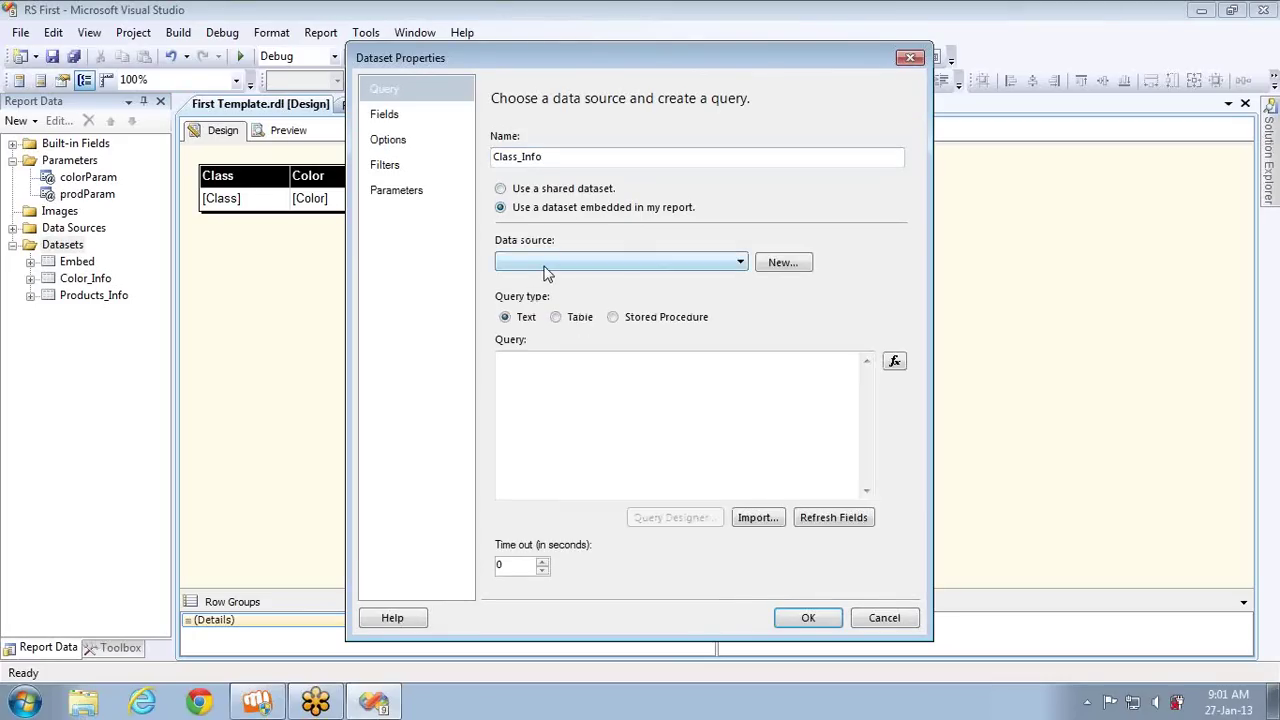
pyautogui.click(545, 263)
pyautogui.click(523, 280)
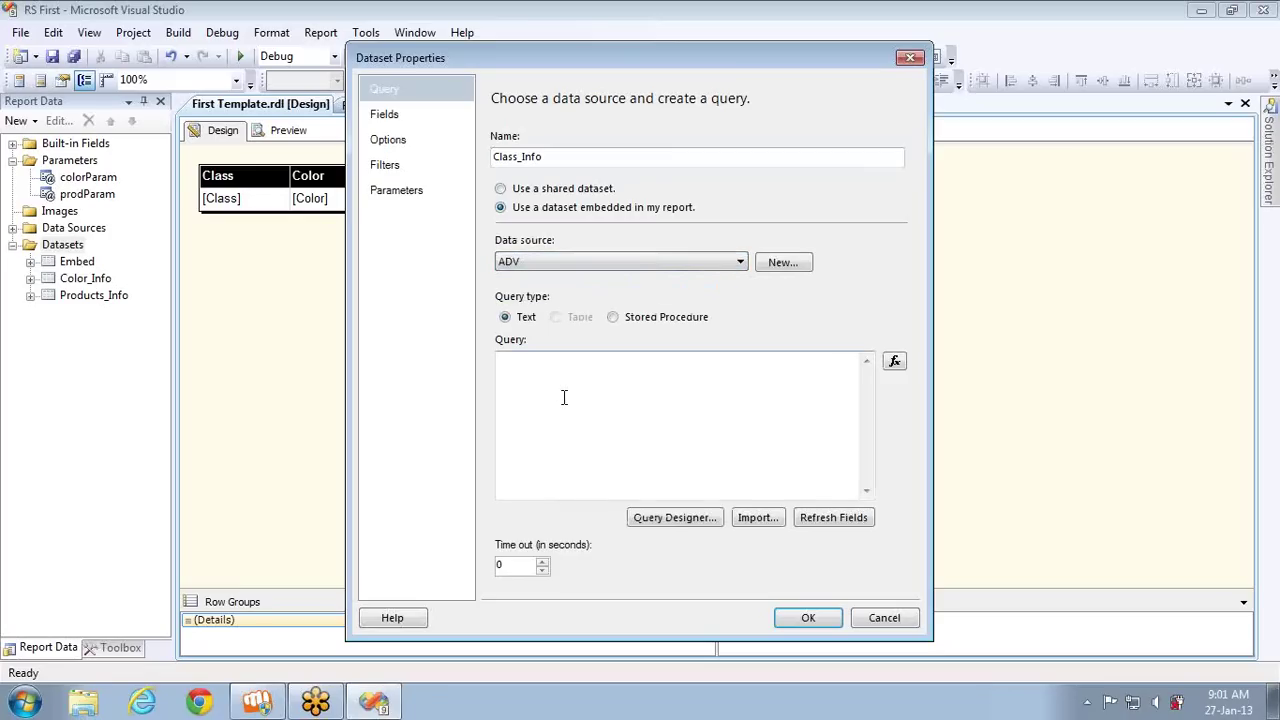
# - Enter the query "Select Distinct Class from DimProduct" for the Class_Info dataset and save it
pyautogui.click(563, 397)
pyautogui.write('Select')
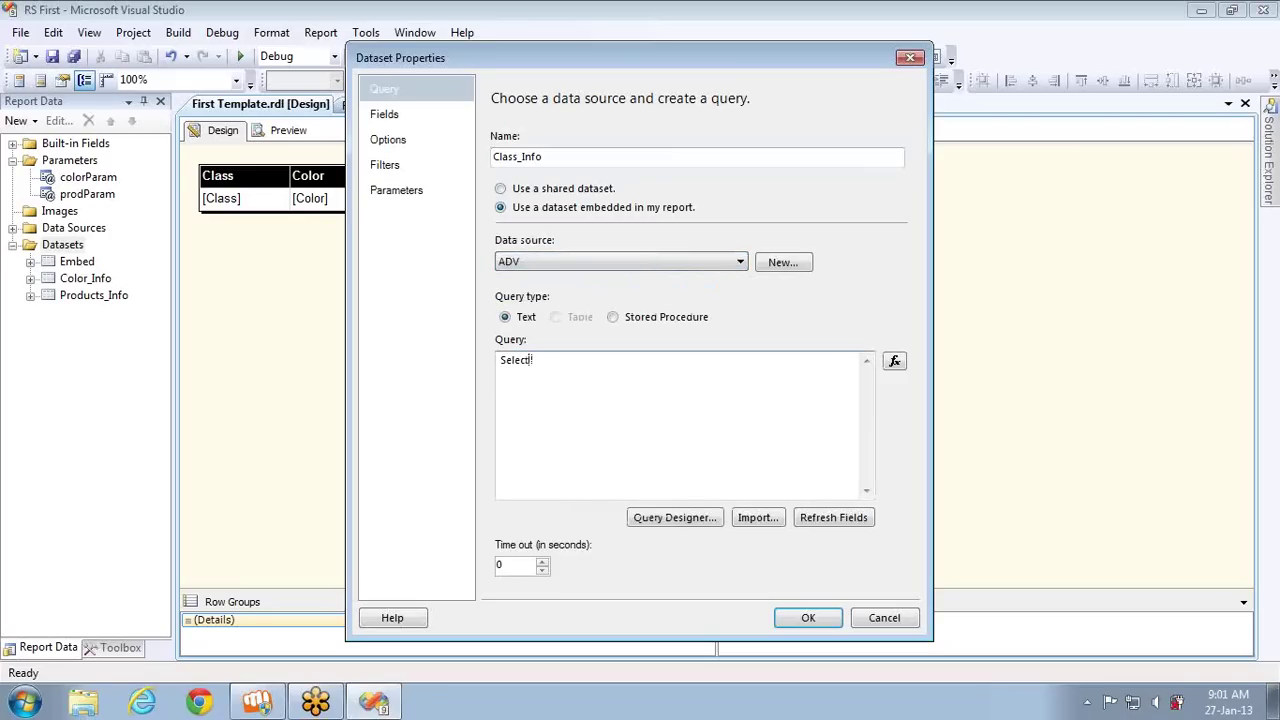
pyautogui.write(' Distinct Class from DimProduct')
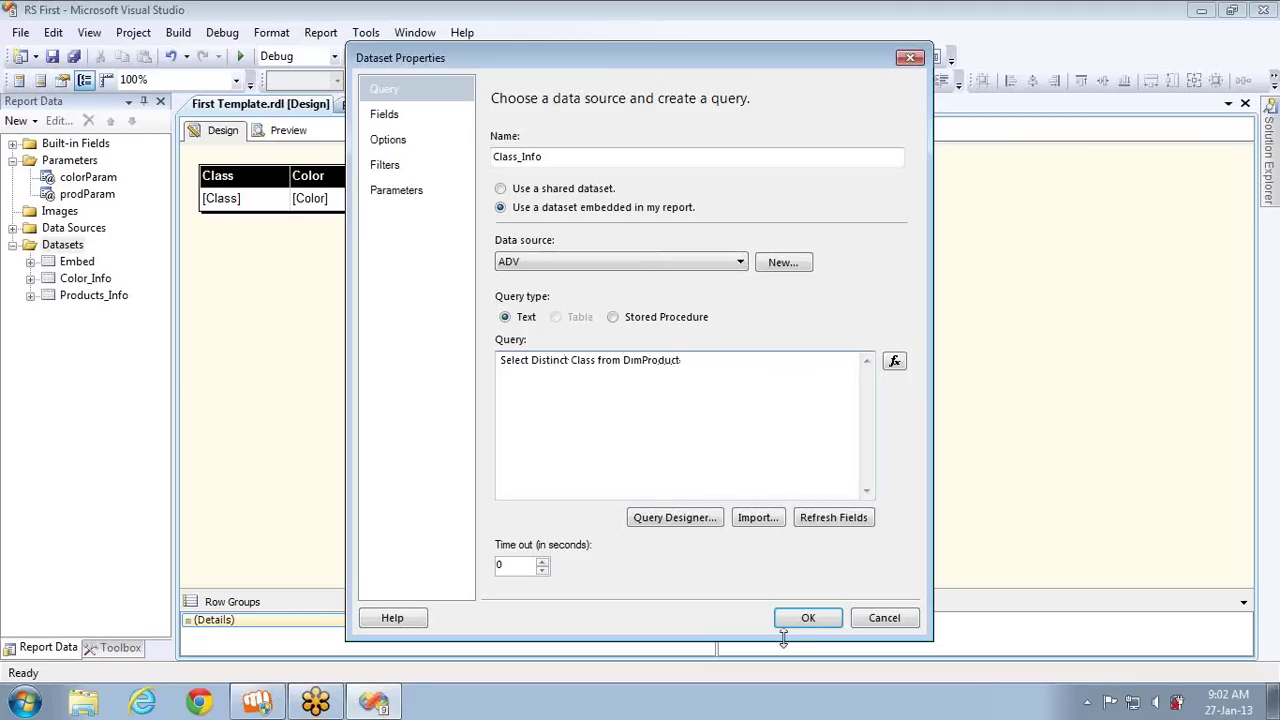
pyautogui.click(806, 619)
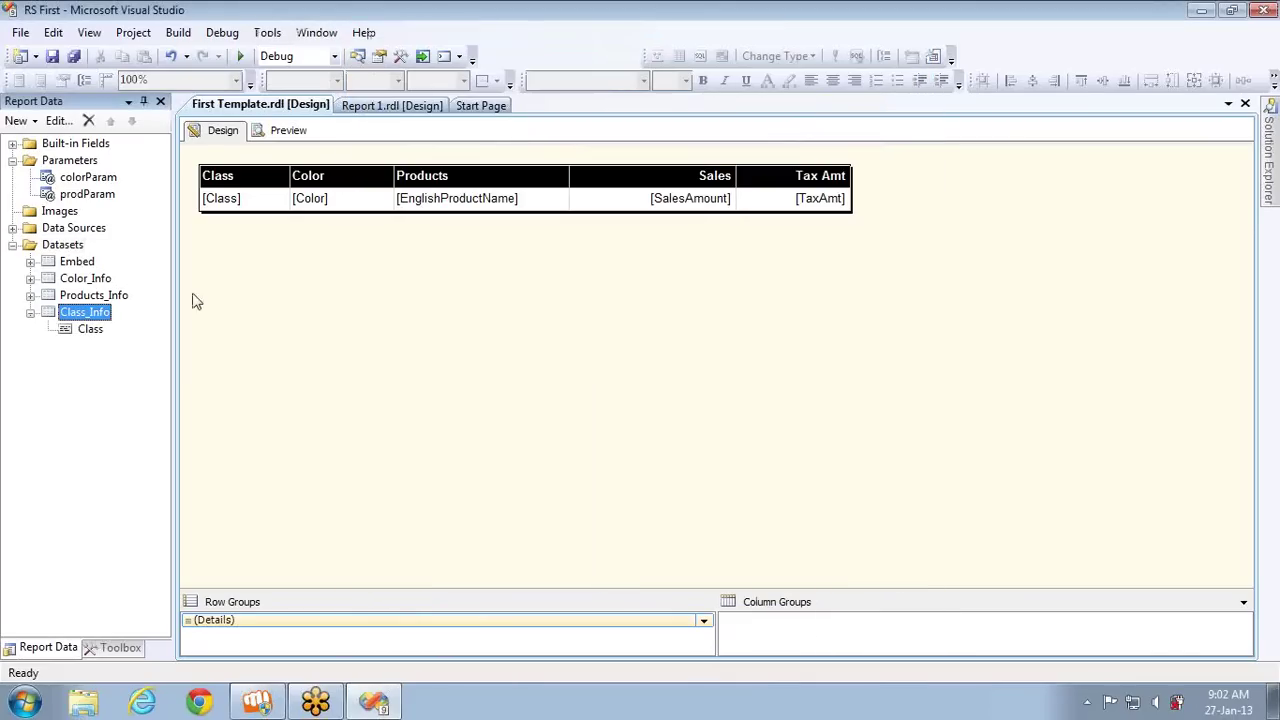
# - Start a new report parameter and name it classParam
pyautogui.click(77, 163)
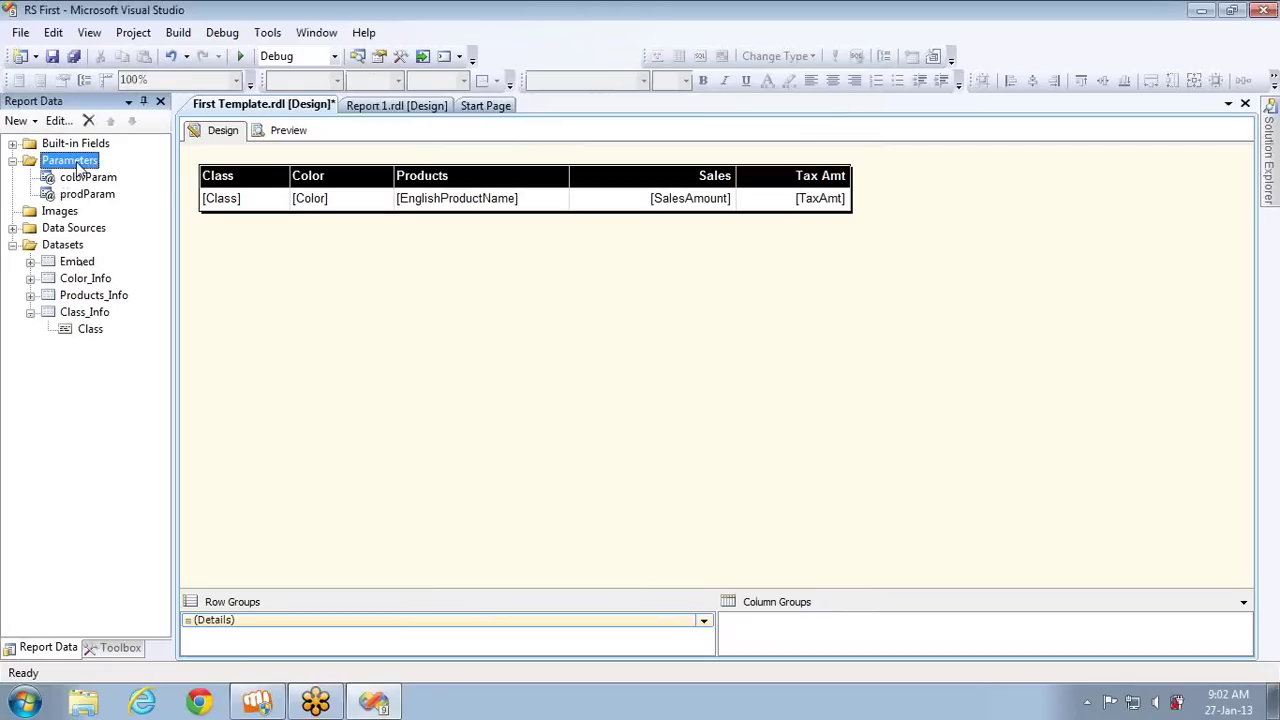
pyautogui.rightClick(78, 166)
pyautogui.click(128, 176)
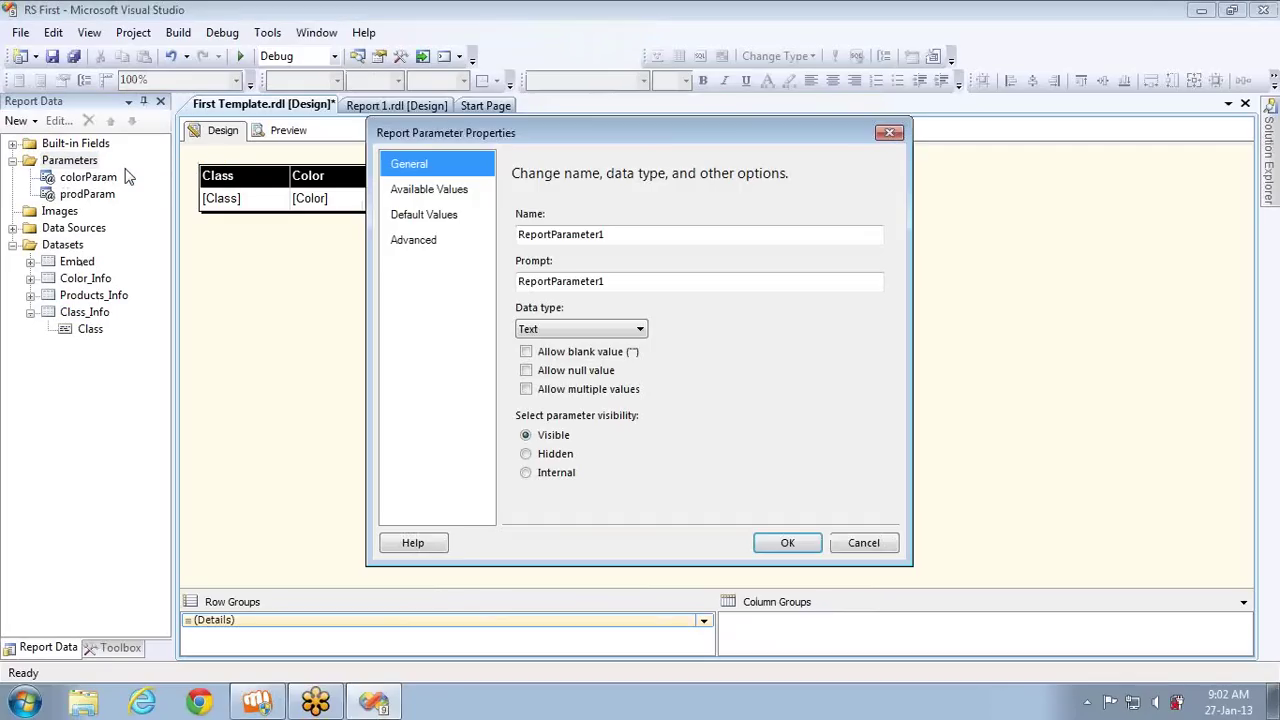
pyautogui.click(651, 231)
pyautogui.doubleClick(648, 233)
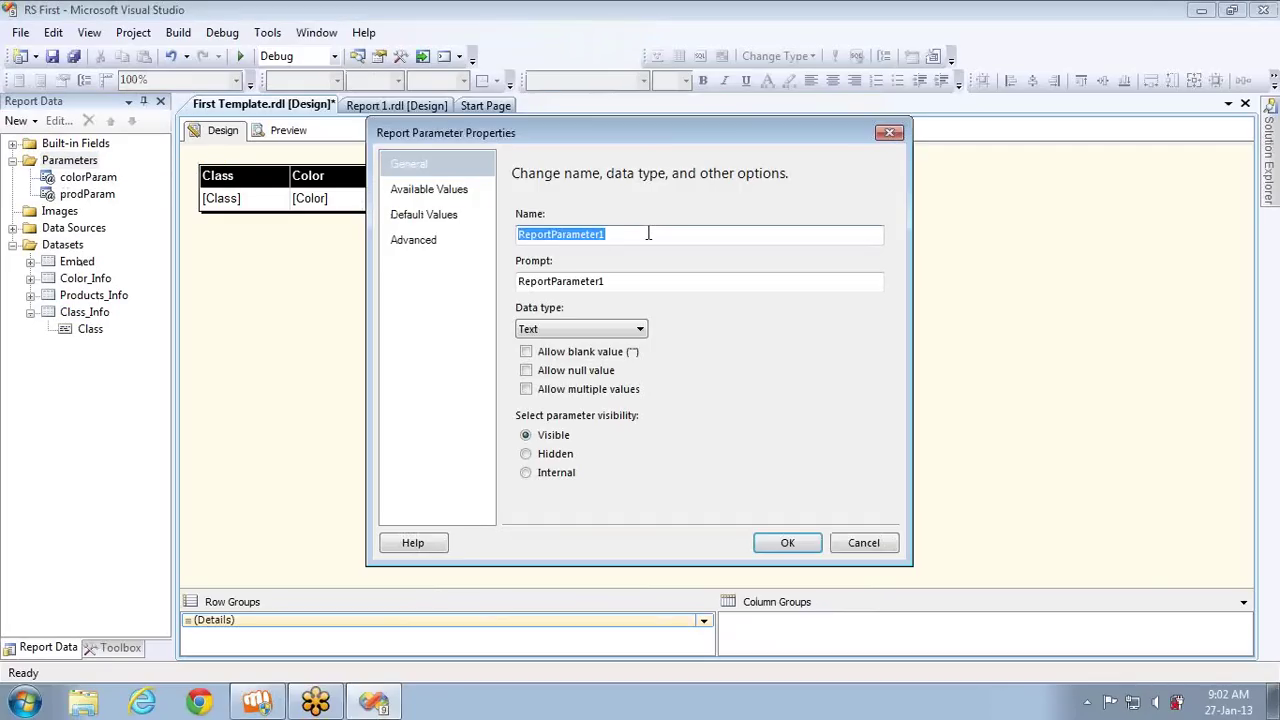
pyautogui.write('classParam')
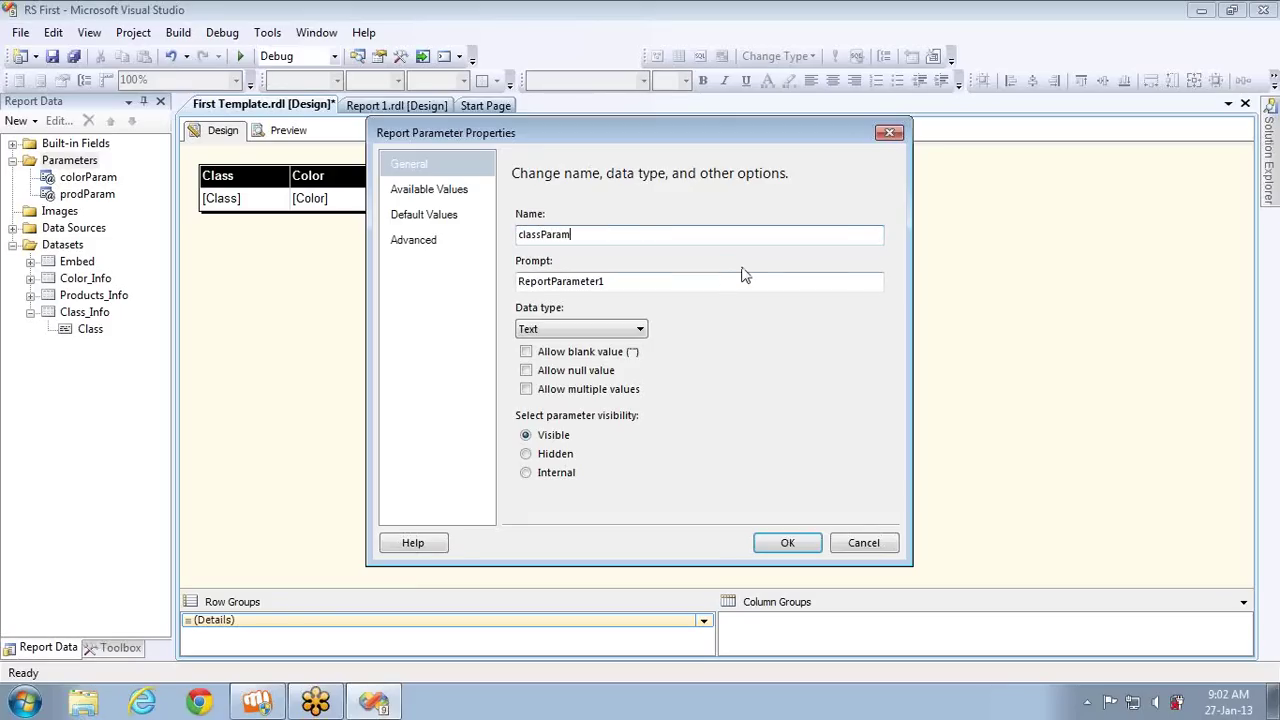
# - Set the new parameter's prompt to "Class :", re-enter the name classParam and allow multiple values
pyautogui.hotkey('shift', 'Home')
pyautogui.write('Class')
pyautogui.hotkey('shift', 'Home')
pyautogui.hotkey('ctrl', 'x')
pyautogui.press('Tab')
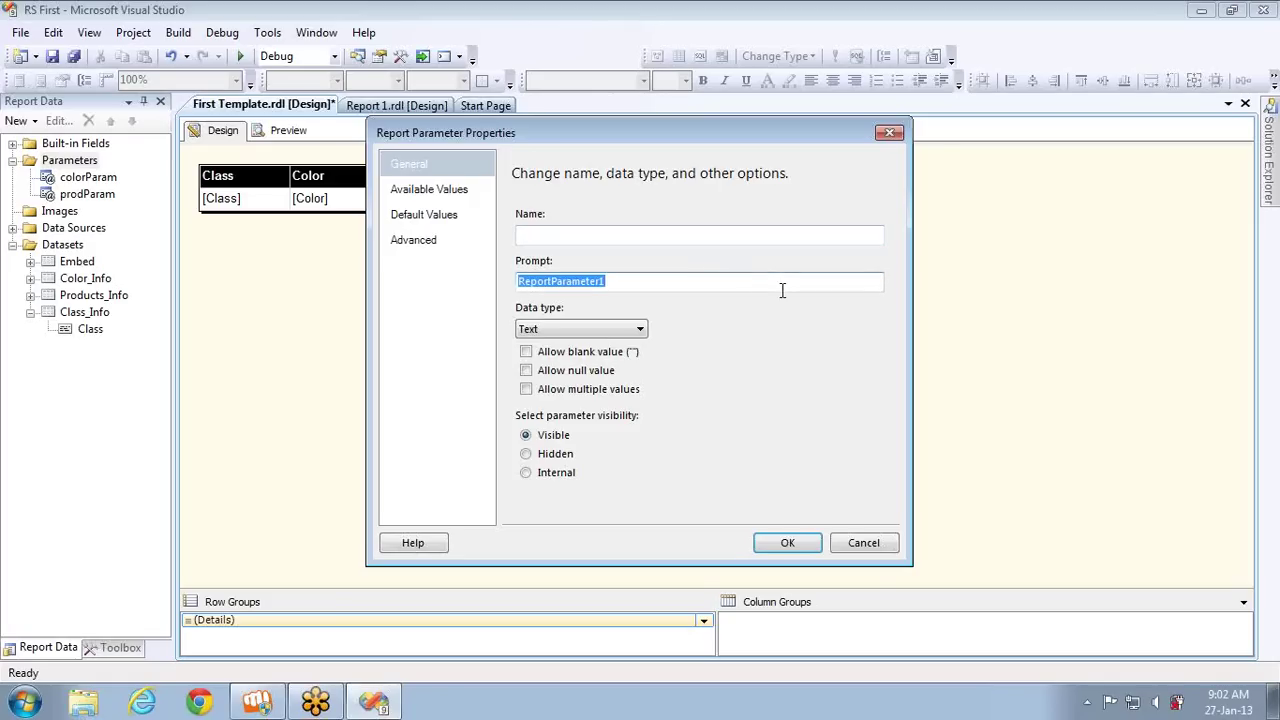
pyautogui.hotkey('ctrl', 'v')
pyautogui.hotkey('shift', 'Tab')
pyautogui.write('c')
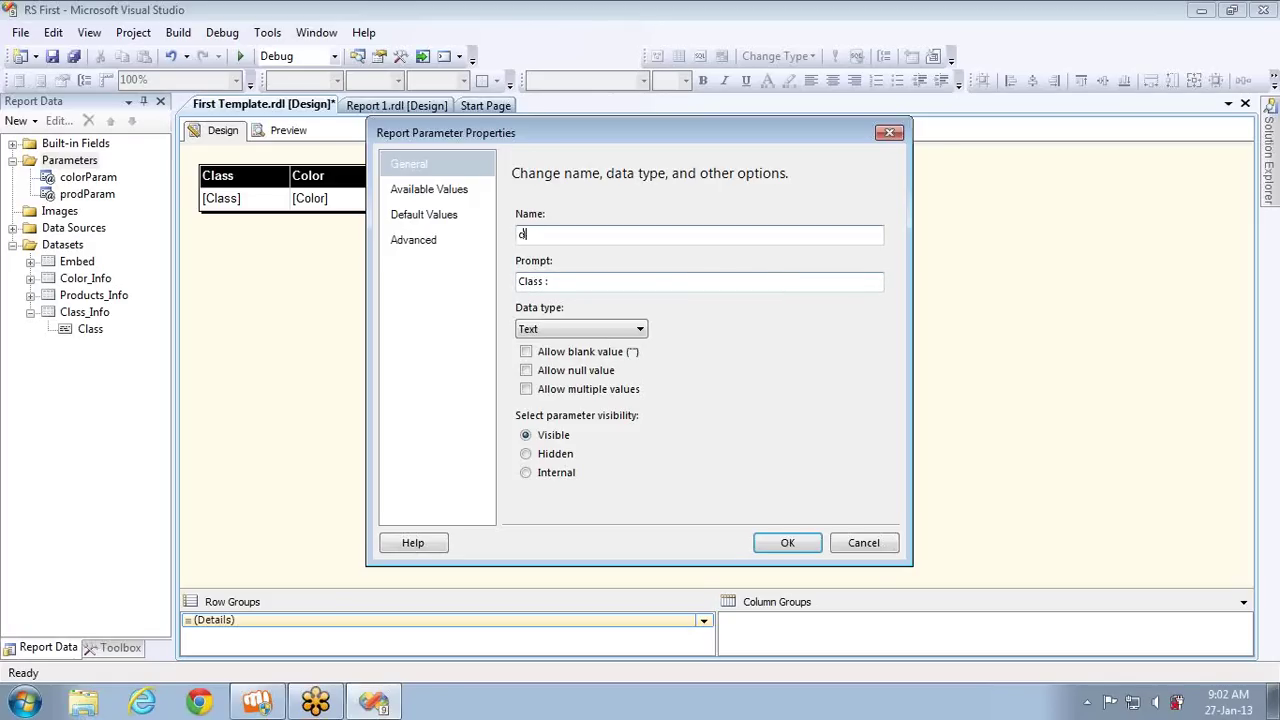
pyautogui.write('lassParam')
pyautogui.click(524, 389)
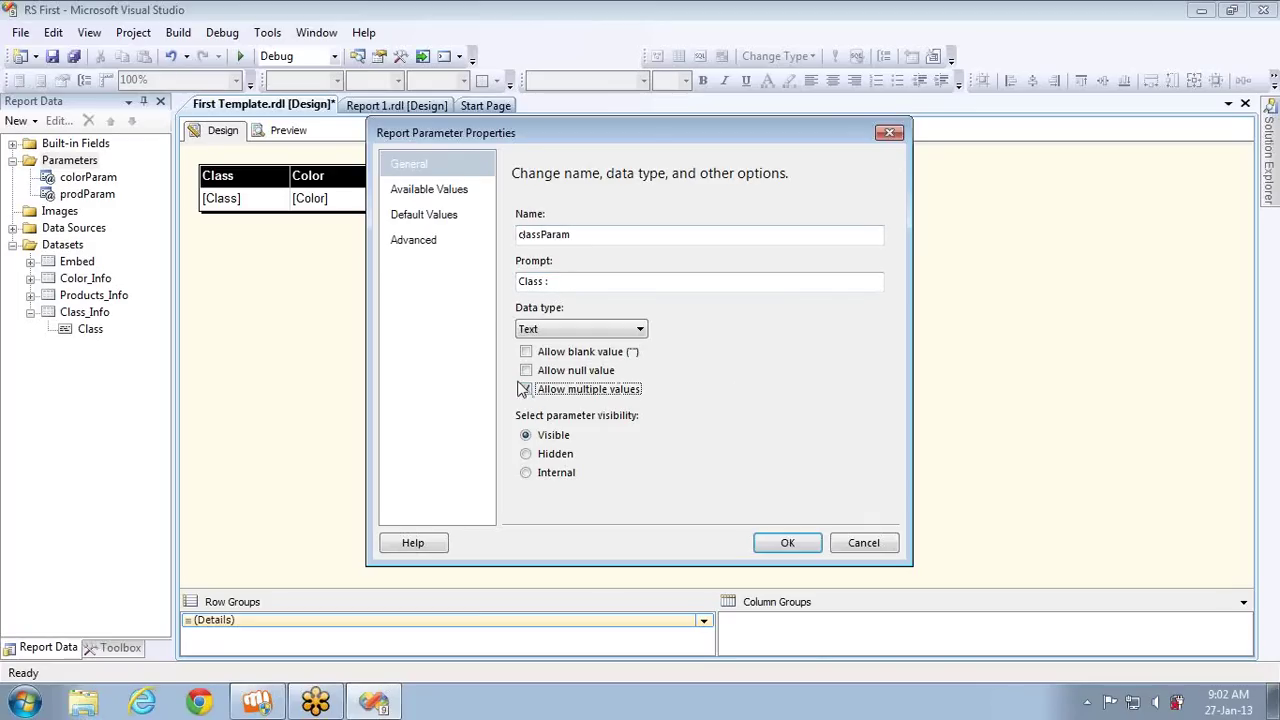
# - Get classParam's available values from the Class_Info dataset with Class as value and label field, then check the parameters in preview
pyautogui.click(417, 191)
pyautogui.click(594, 273)
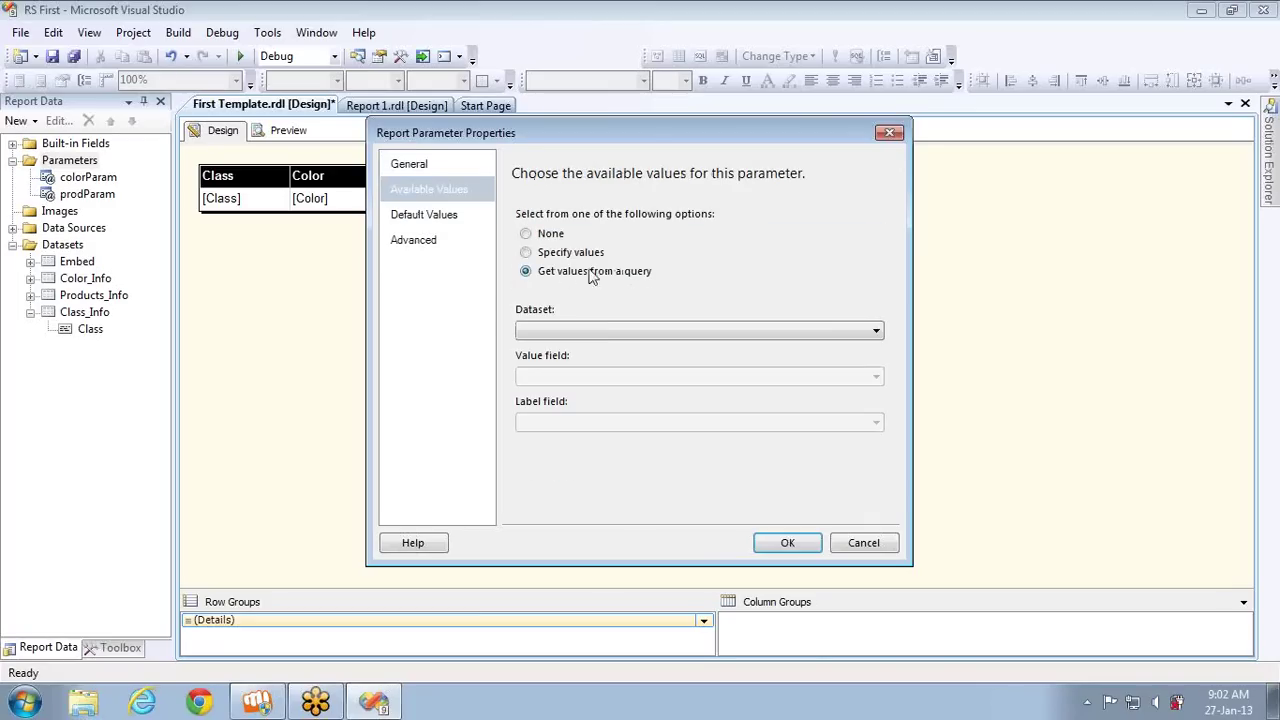
pyautogui.click(610, 332)
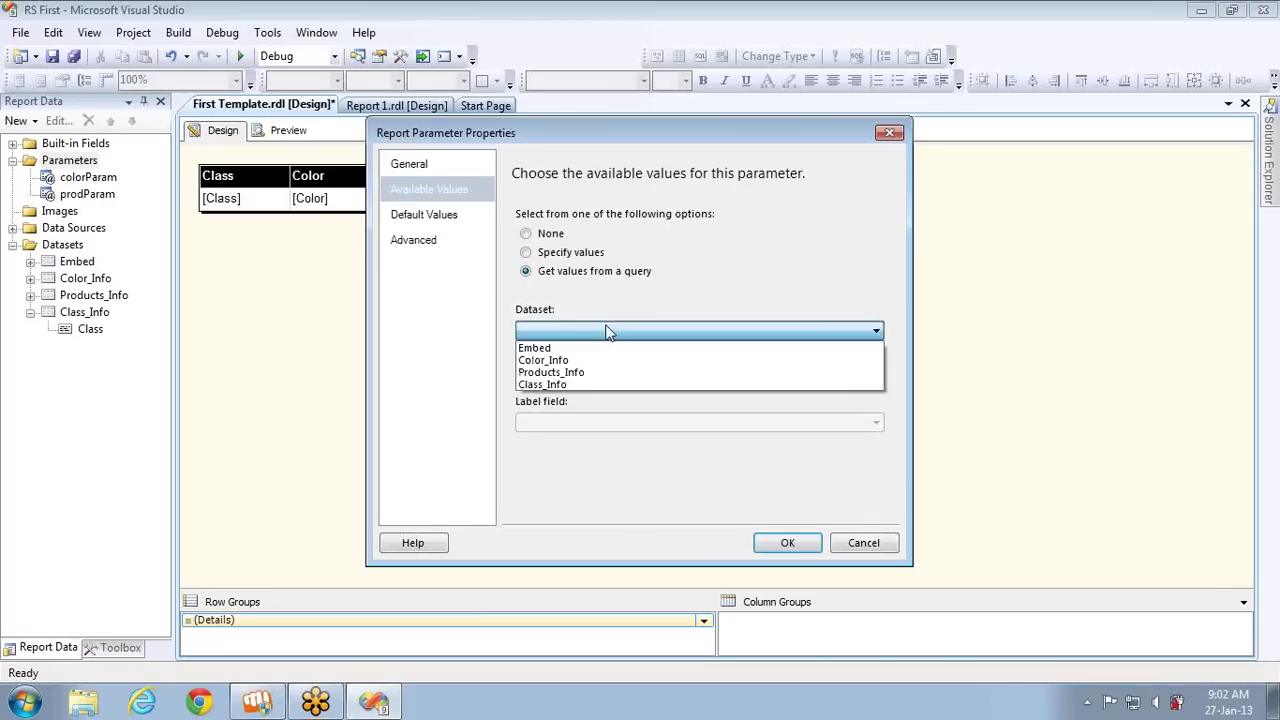
pyautogui.click(592, 385)
pyautogui.click(596, 378)
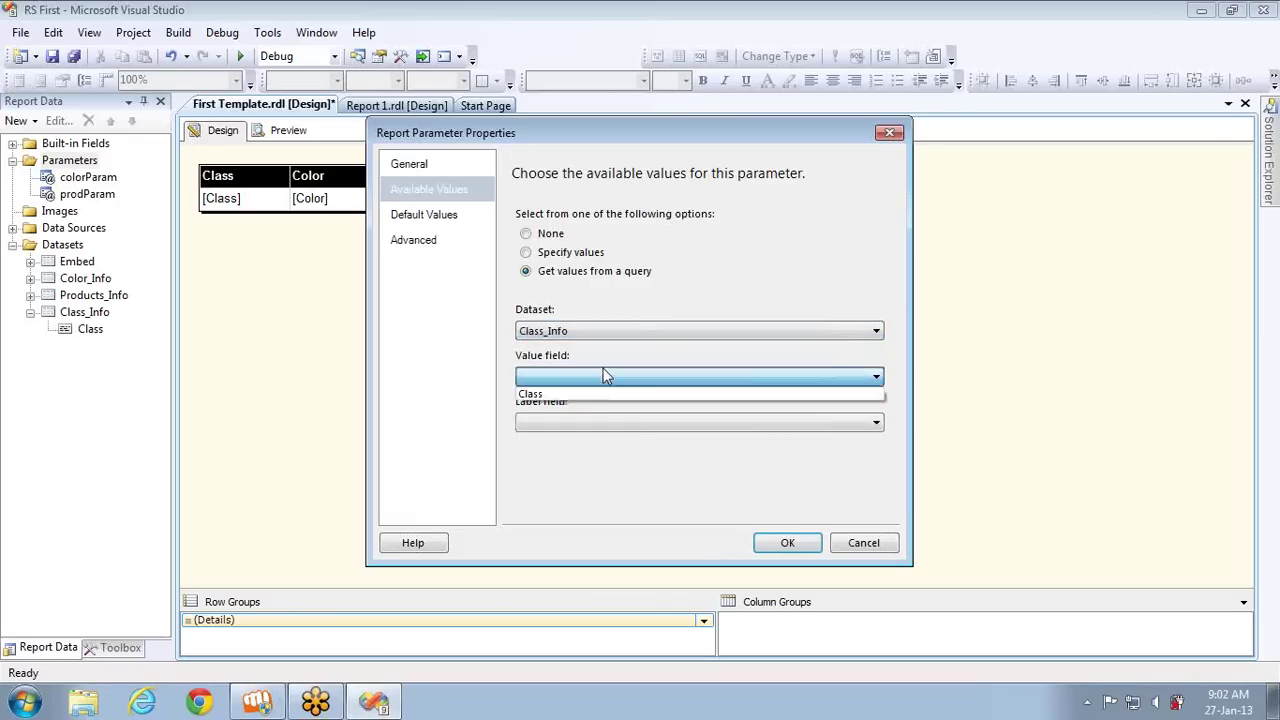
pyautogui.click(597, 393)
pyautogui.click(596, 421)
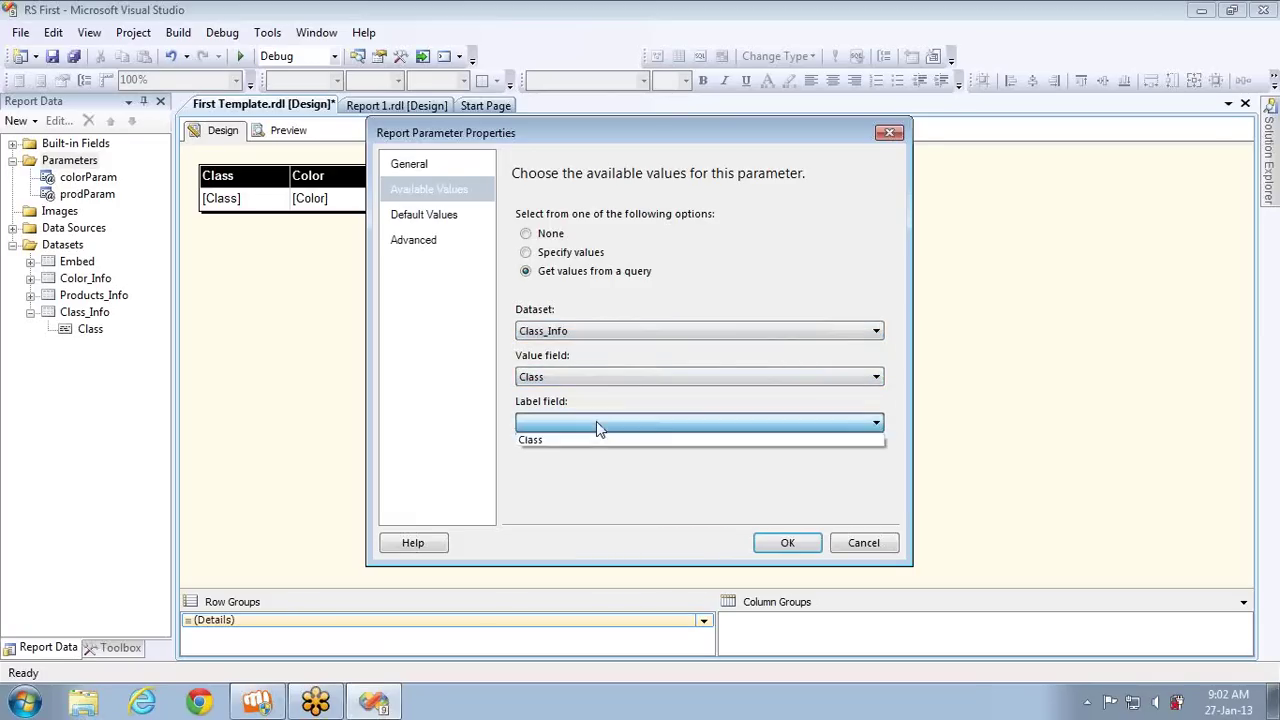
pyautogui.click(597, 441)
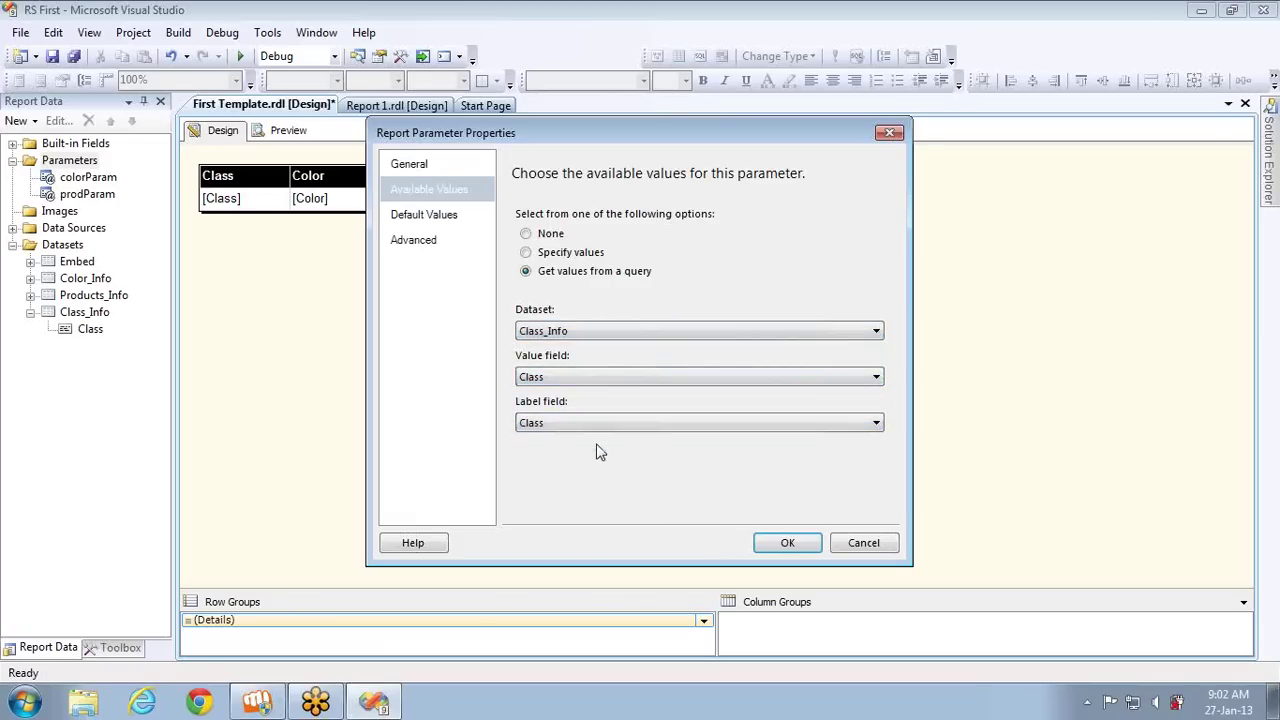
pyautogui.click(788, 542)
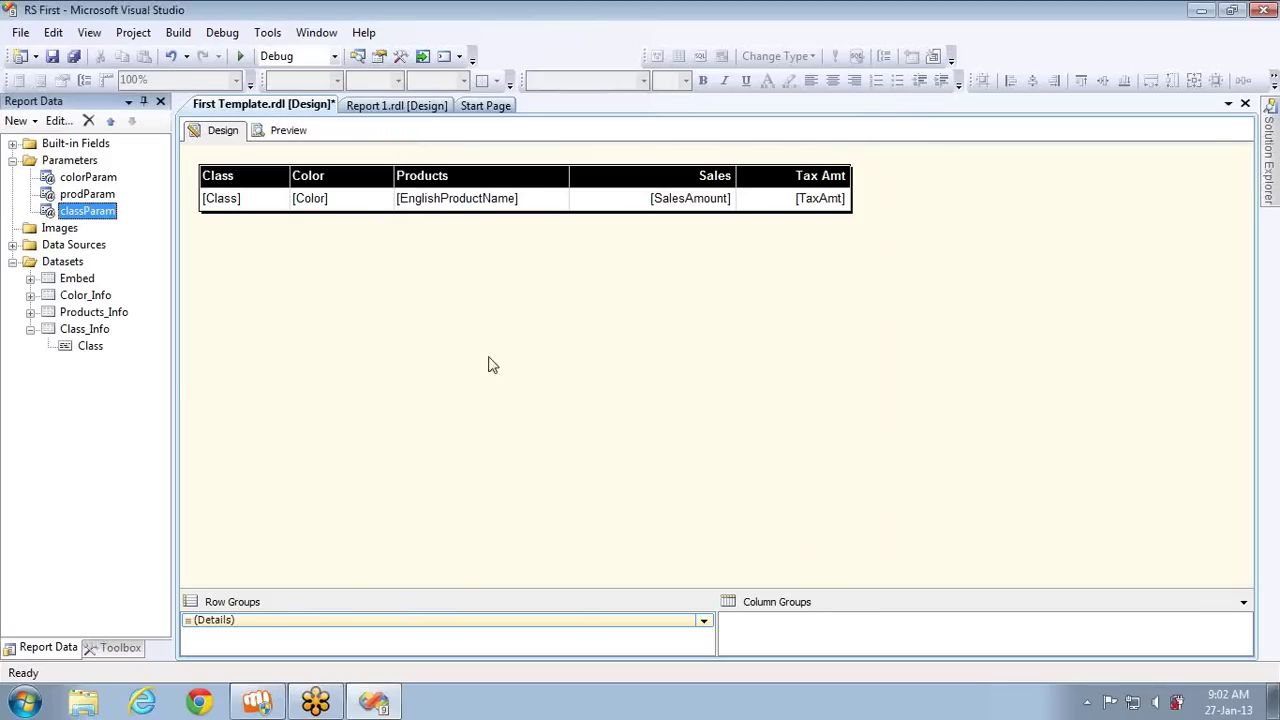
pyautogui.click(281, 135)
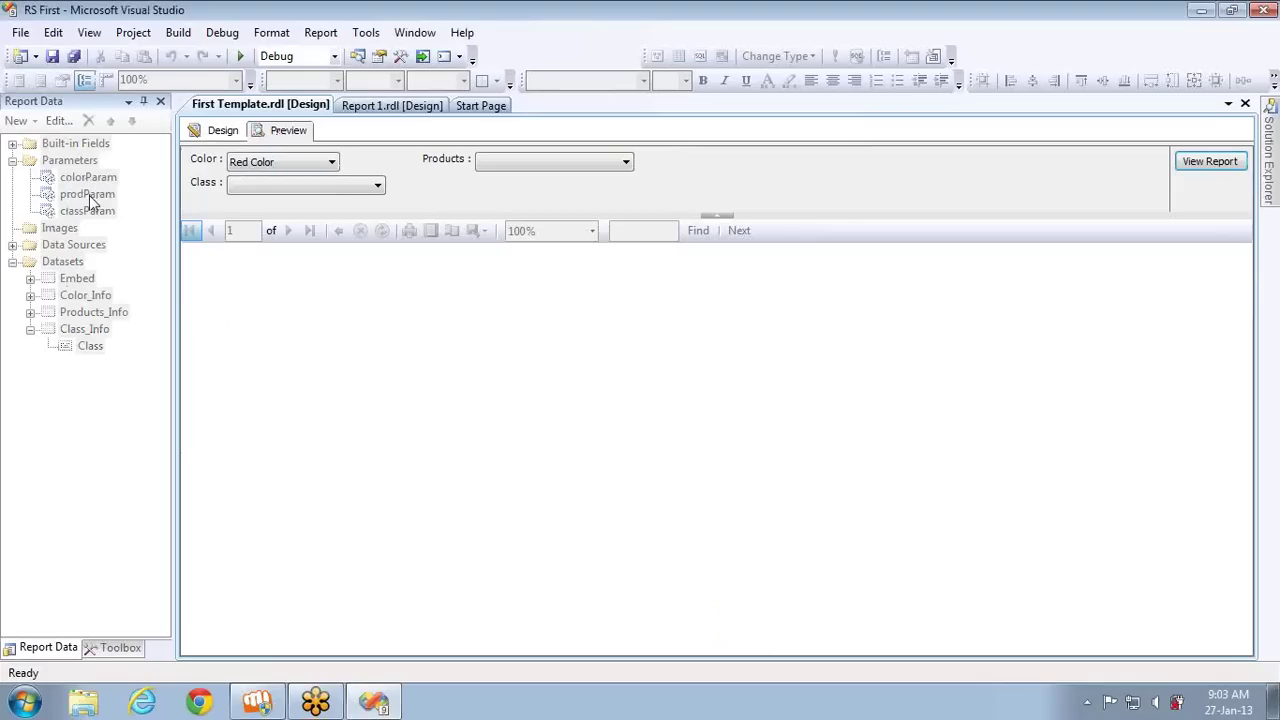
pyautogui.click(226, 131)
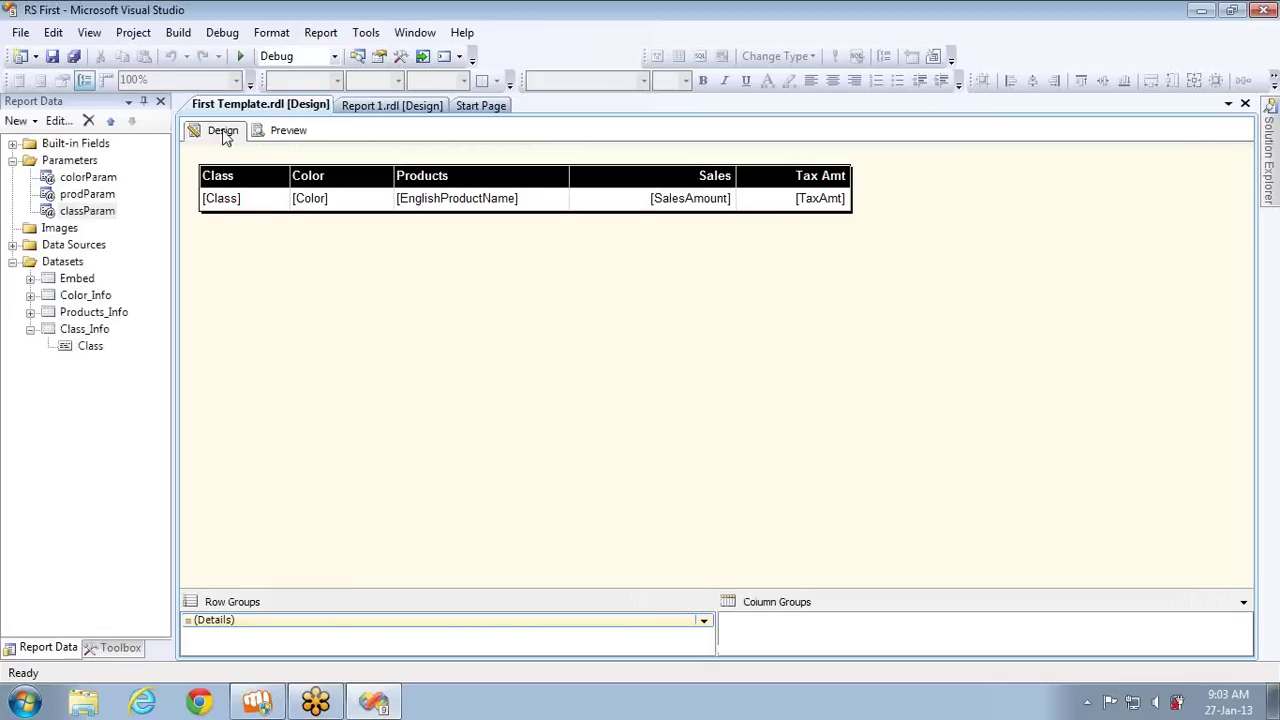
# - Move classParam to the first place among the report parameters and check the parameter order in preview
pyautogui.click(88, 196)
pyautogui.click(88, 212)
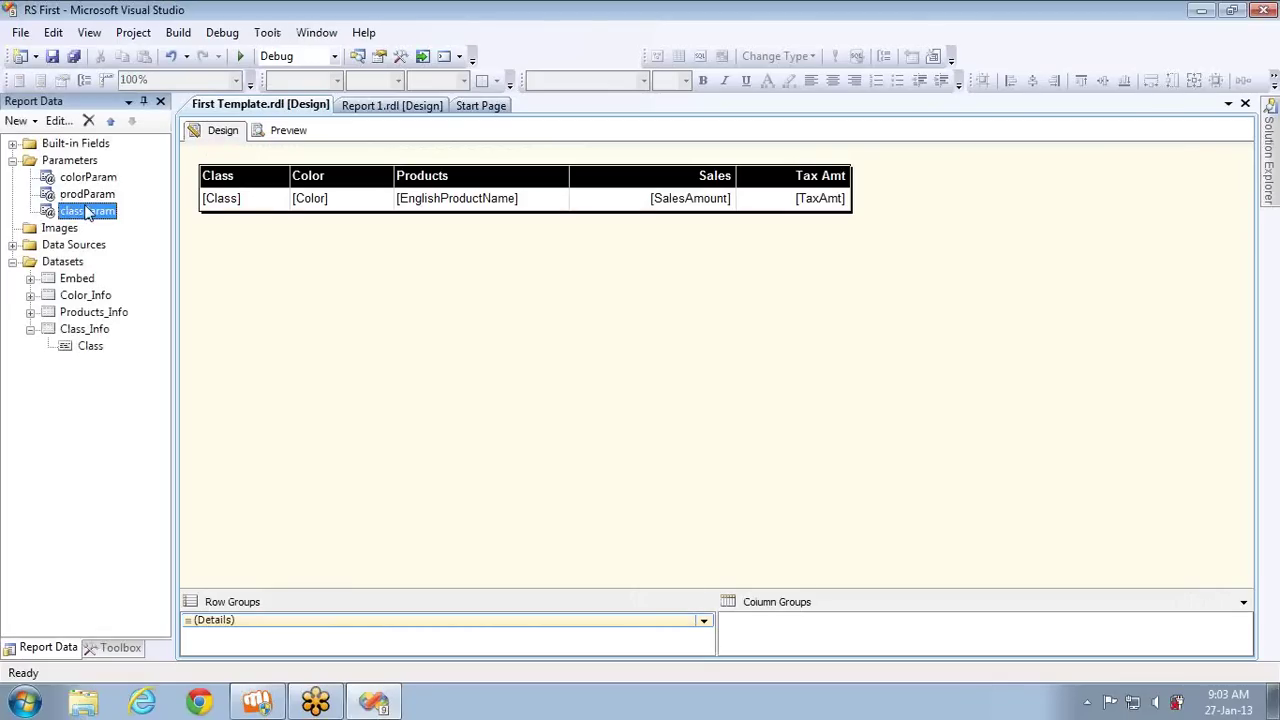
pyautogui.click(110, 122)
pyautogui.click(110, 122)
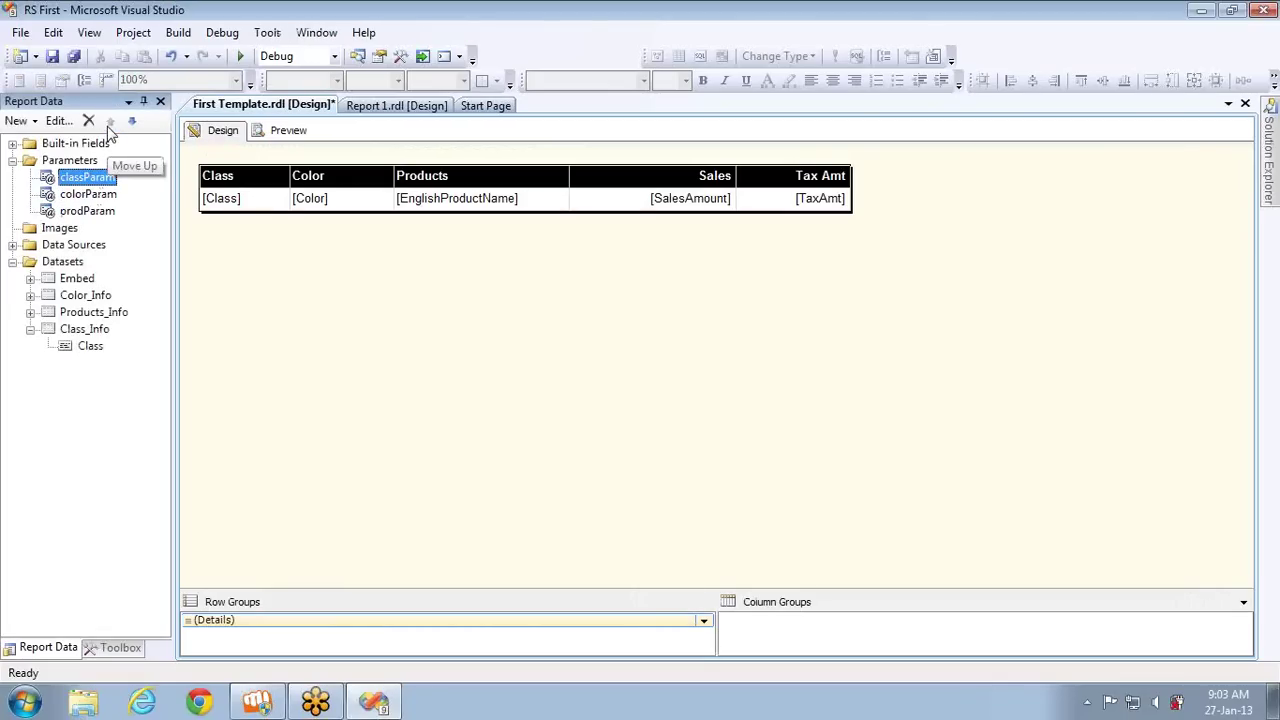
pyautogui.click(290, 131)
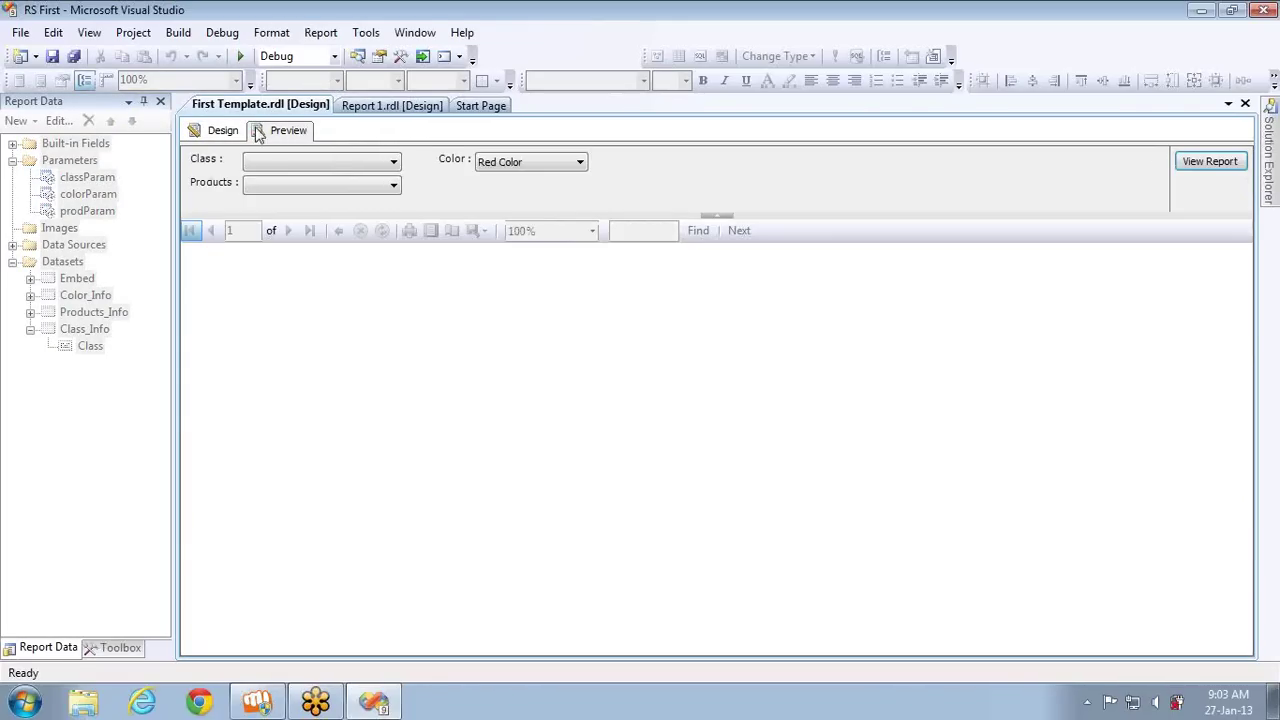
pyautogui.click(221, 132)
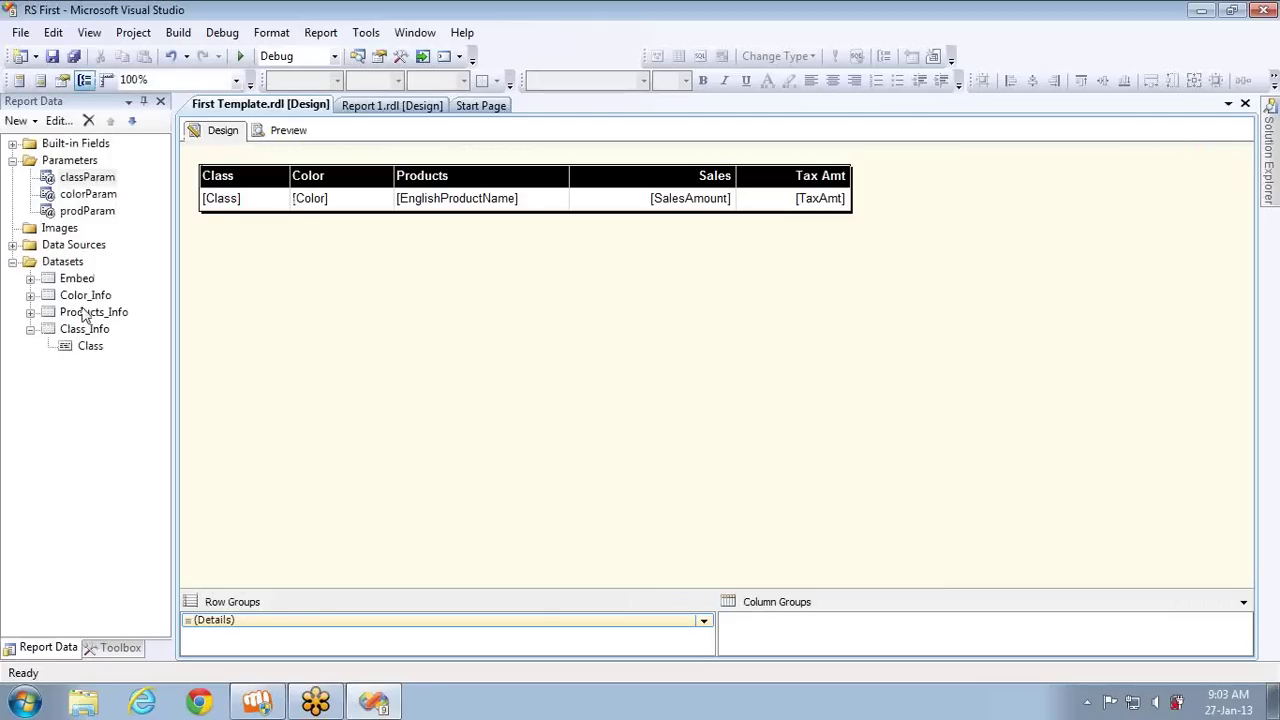
# - Preview the report with Class H selected and examine which colors the Color parameter offers
pyautogui.click(287, 131)
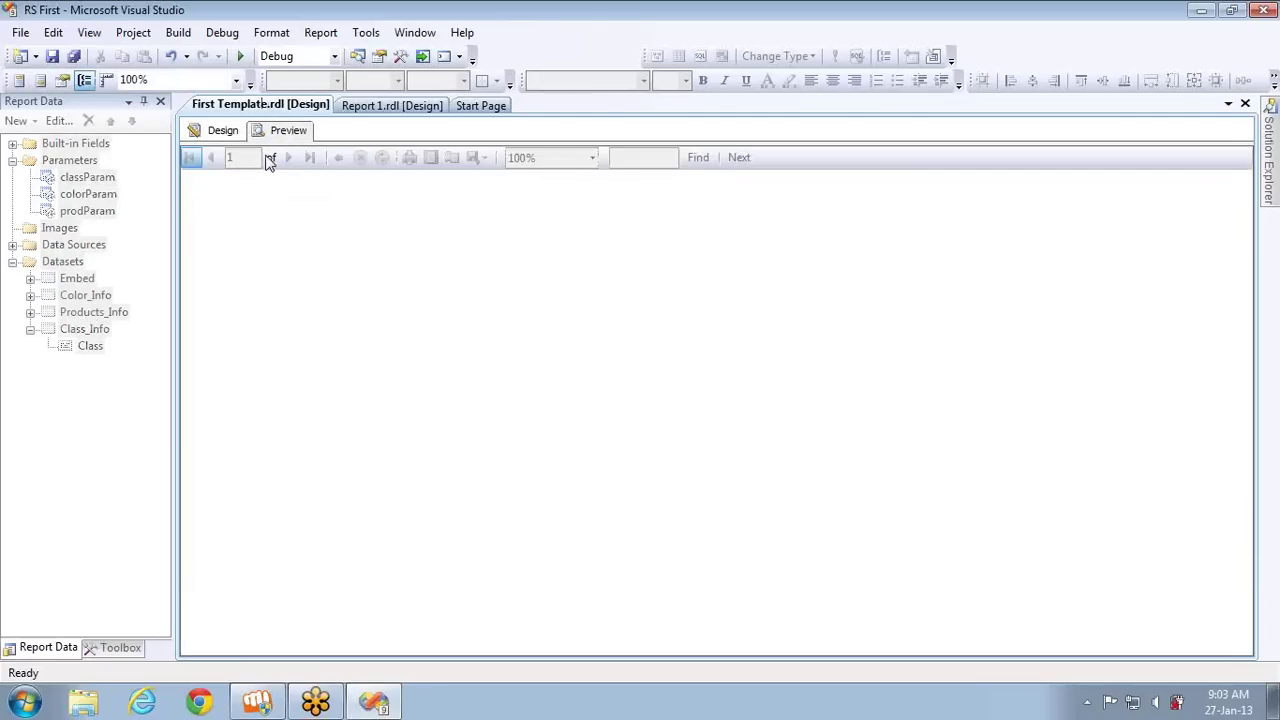
pyautogui.click(277, 163)
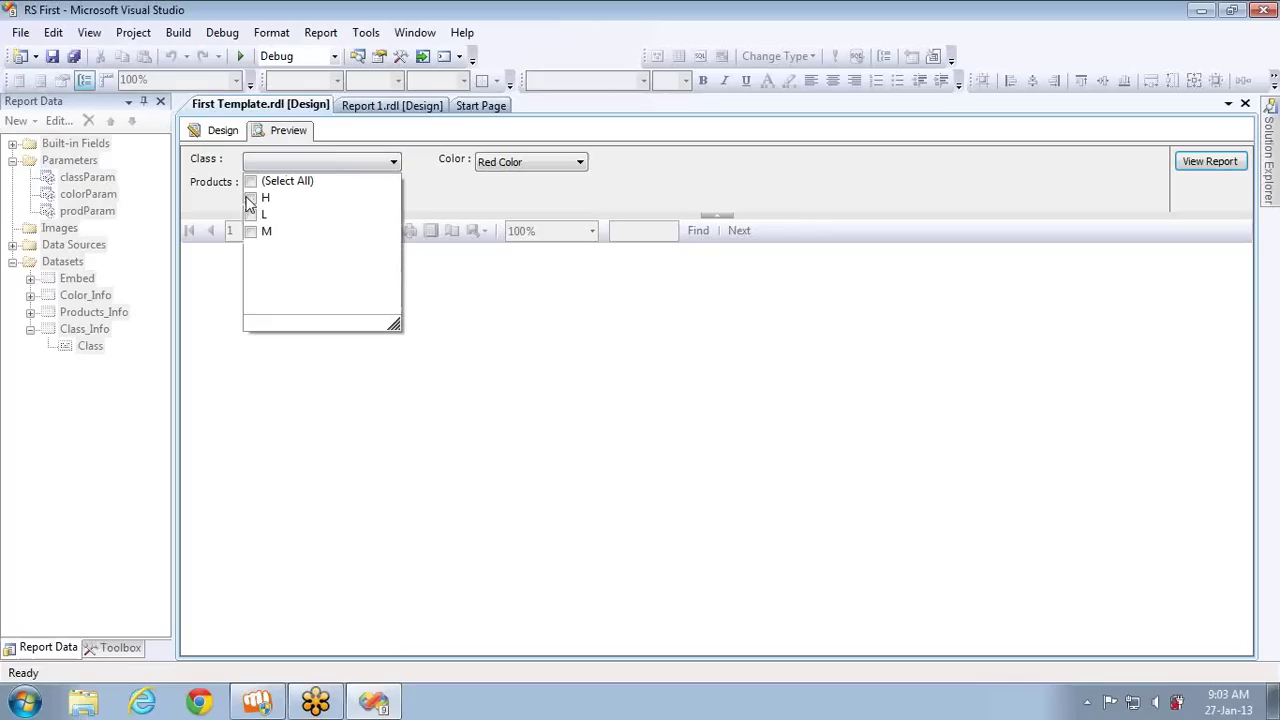
pyautogui.click(249, 198)
pyautogui.click(498, 165)
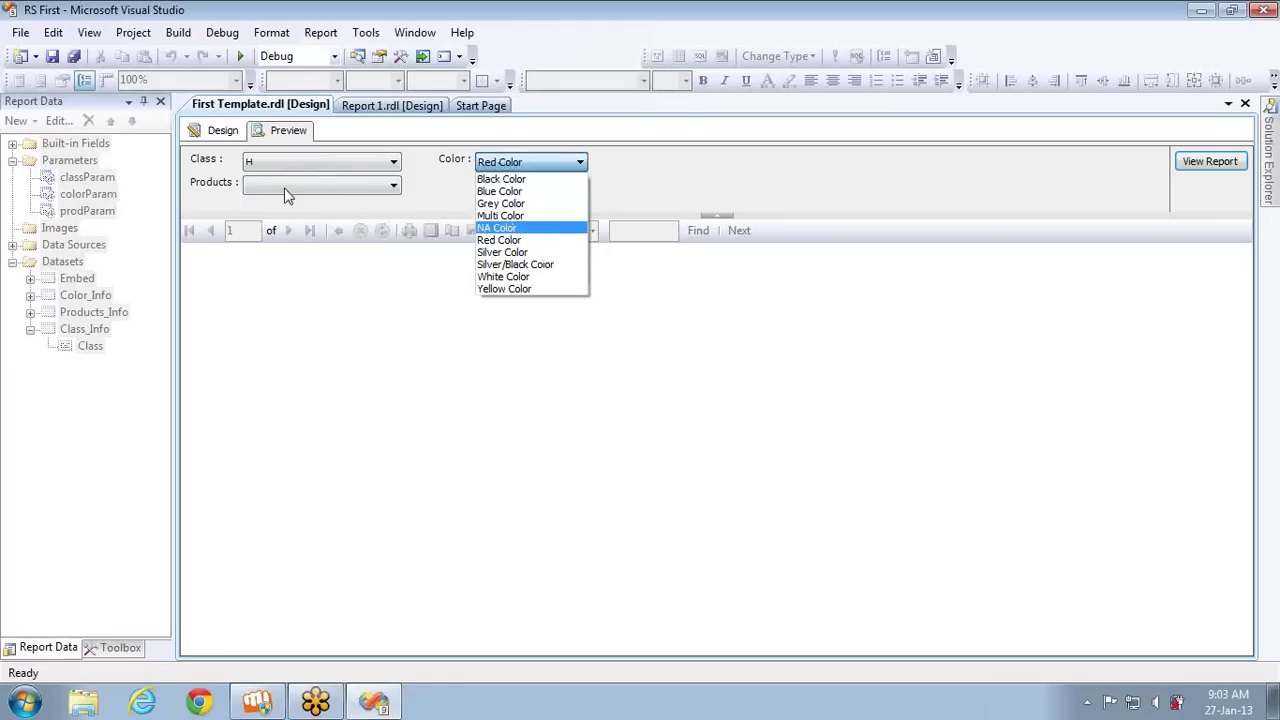
pyautogui.click(424, 207)
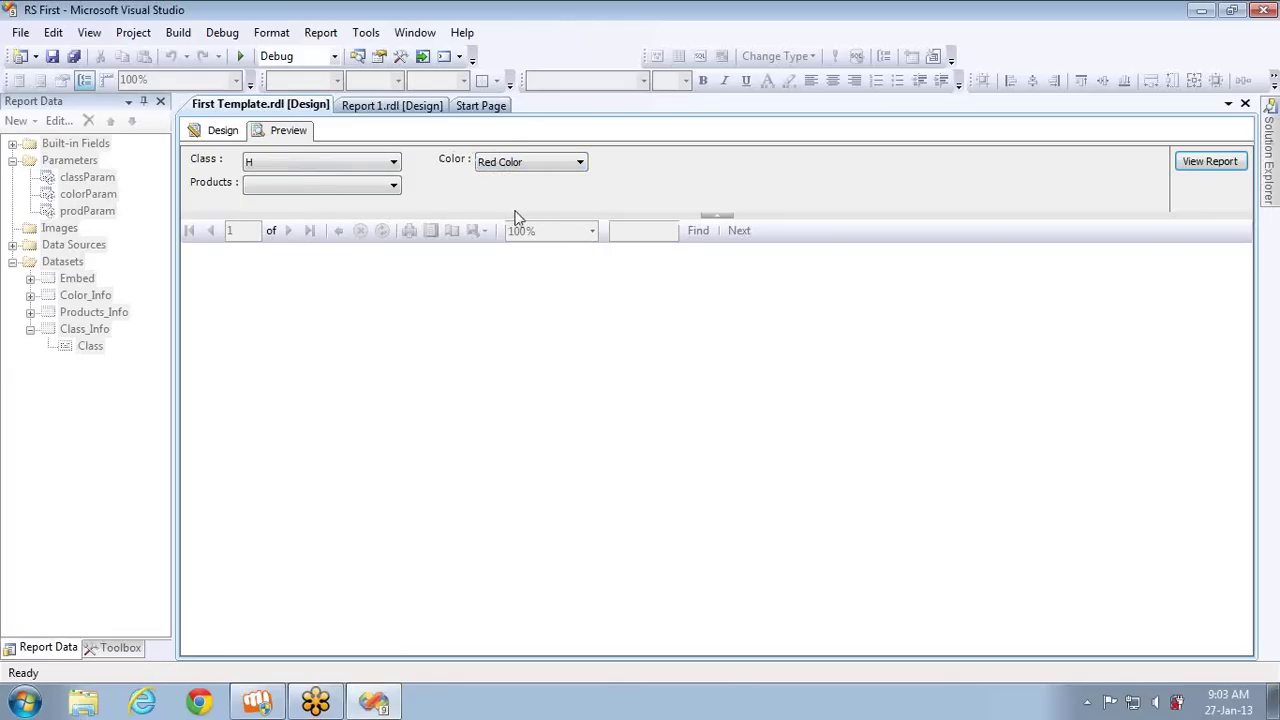
pyautogui.click(224, 134)
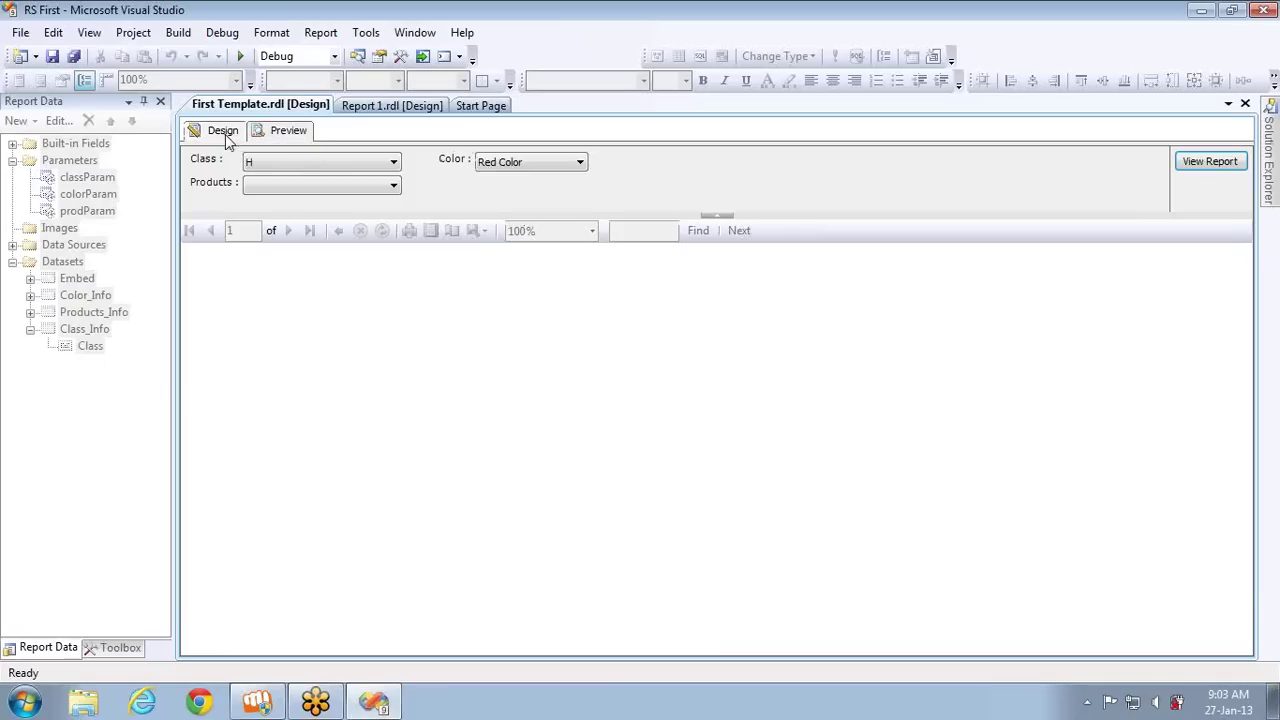
pyautogui.doubleClick(80, 298)
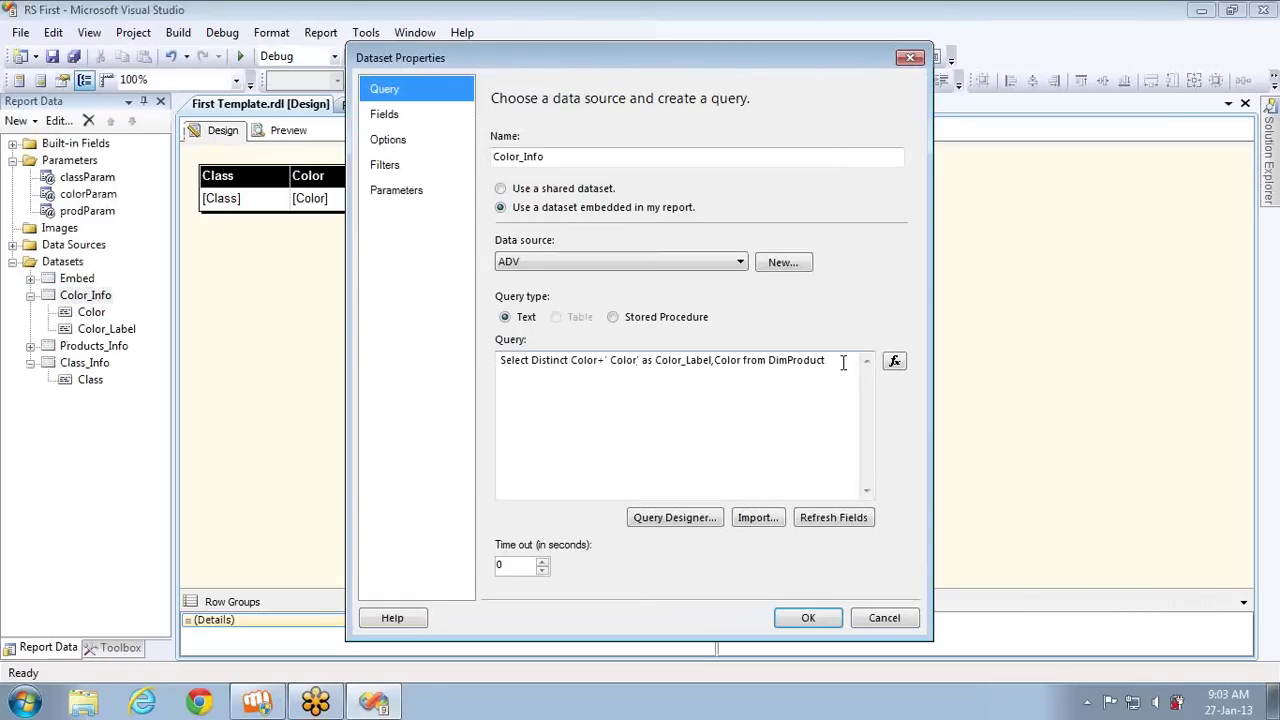
pyautogui.click(843, 362)
pyautogui.press('Return')
pyautogui.write('Wh')
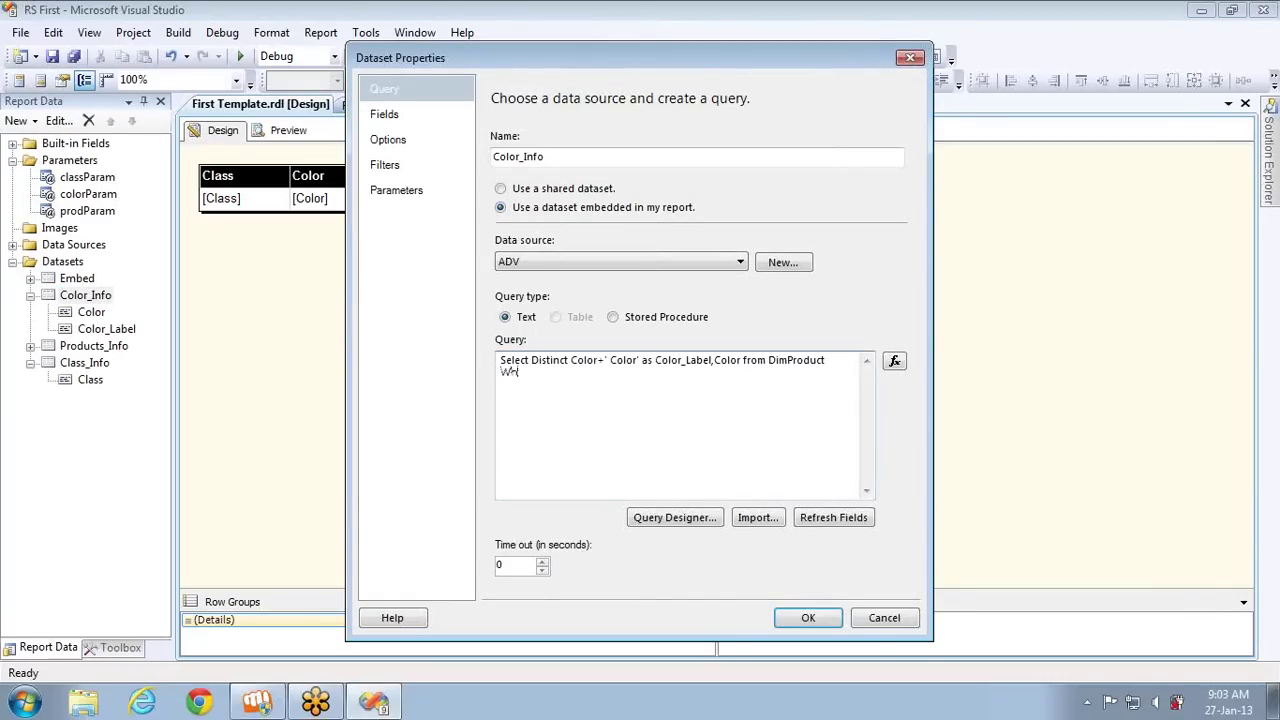
pyautogui.write('ere Class In(@Class')
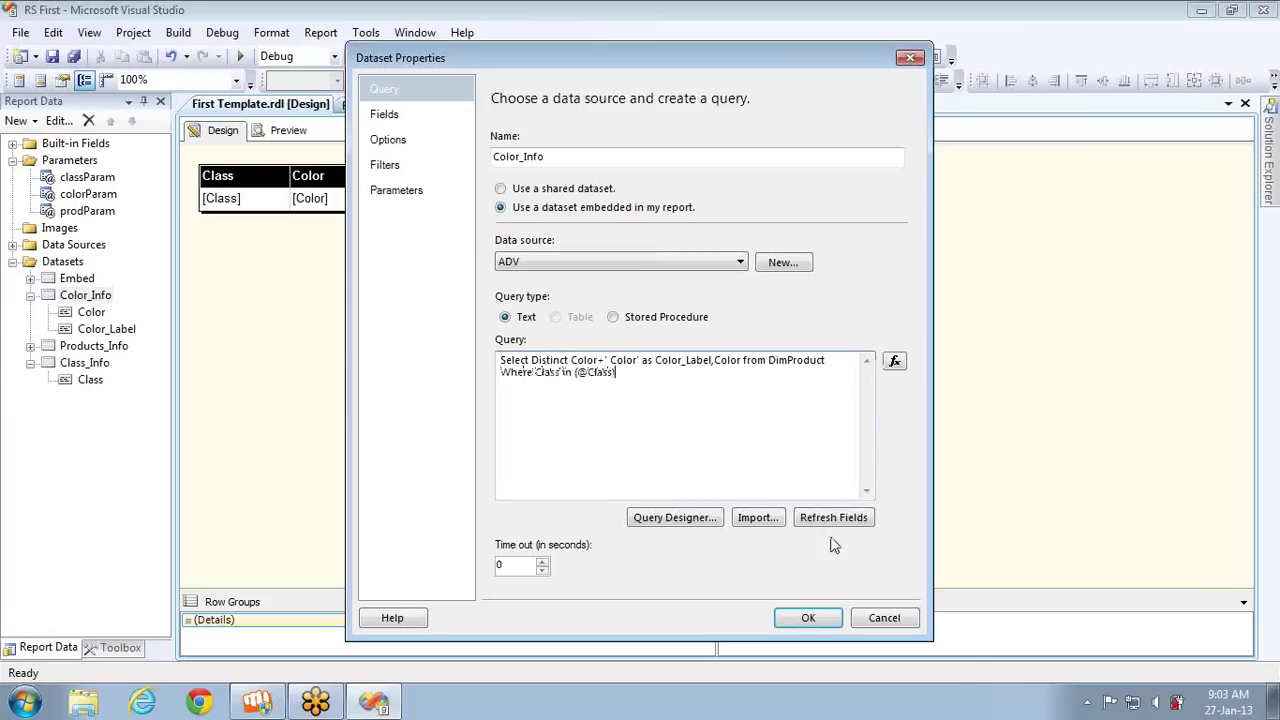
pyautogui.click(389, 196)
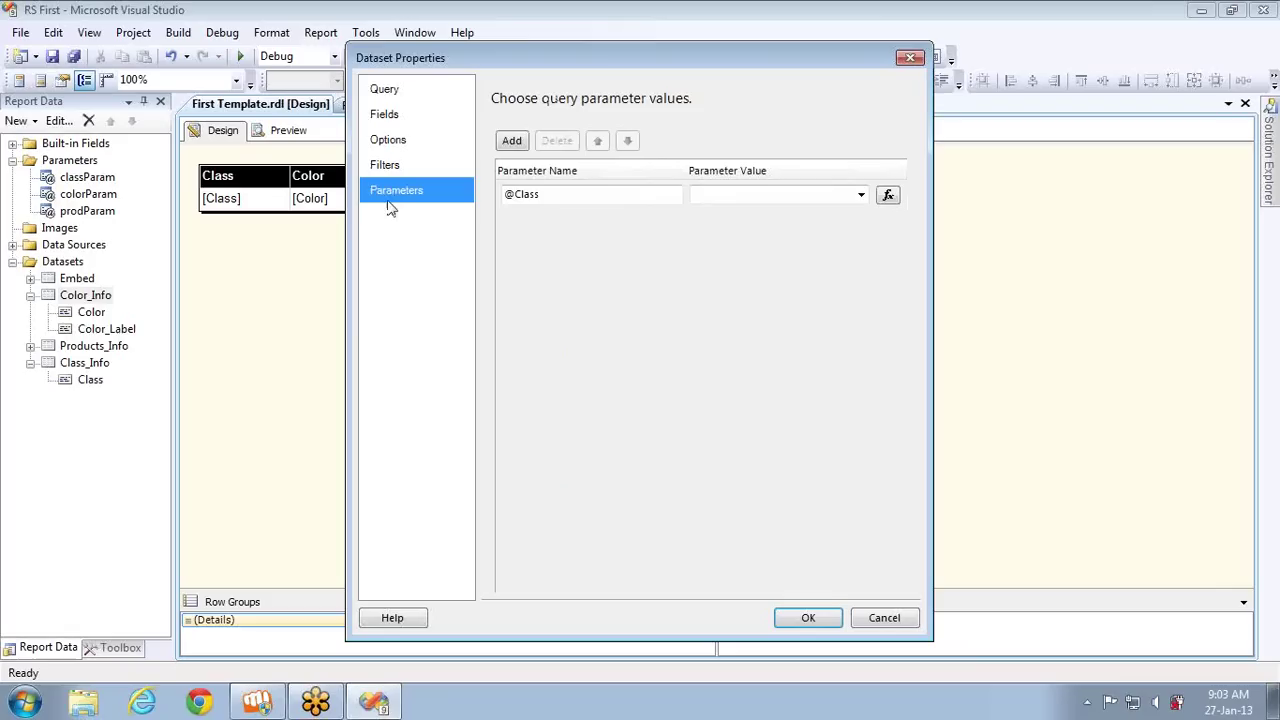
pyautogui.click(860, 195)
pyautogui.click(748, 212)
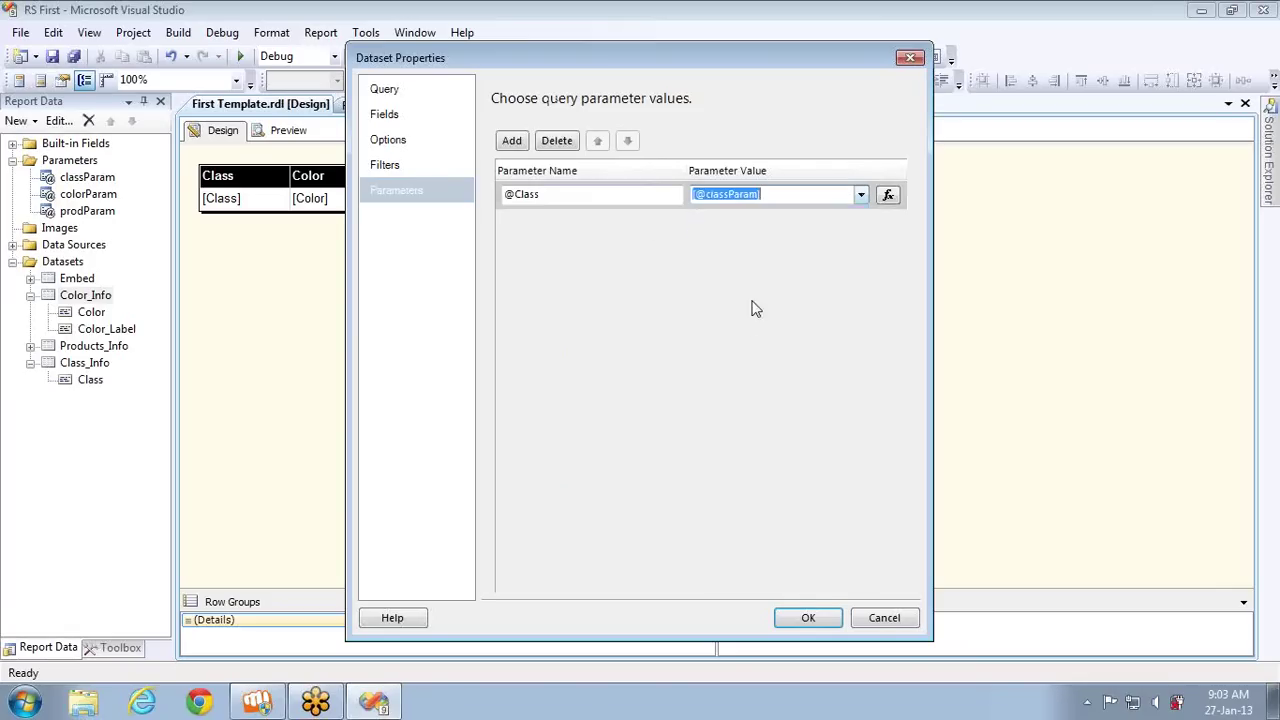
pyautogui.click(808, 617)
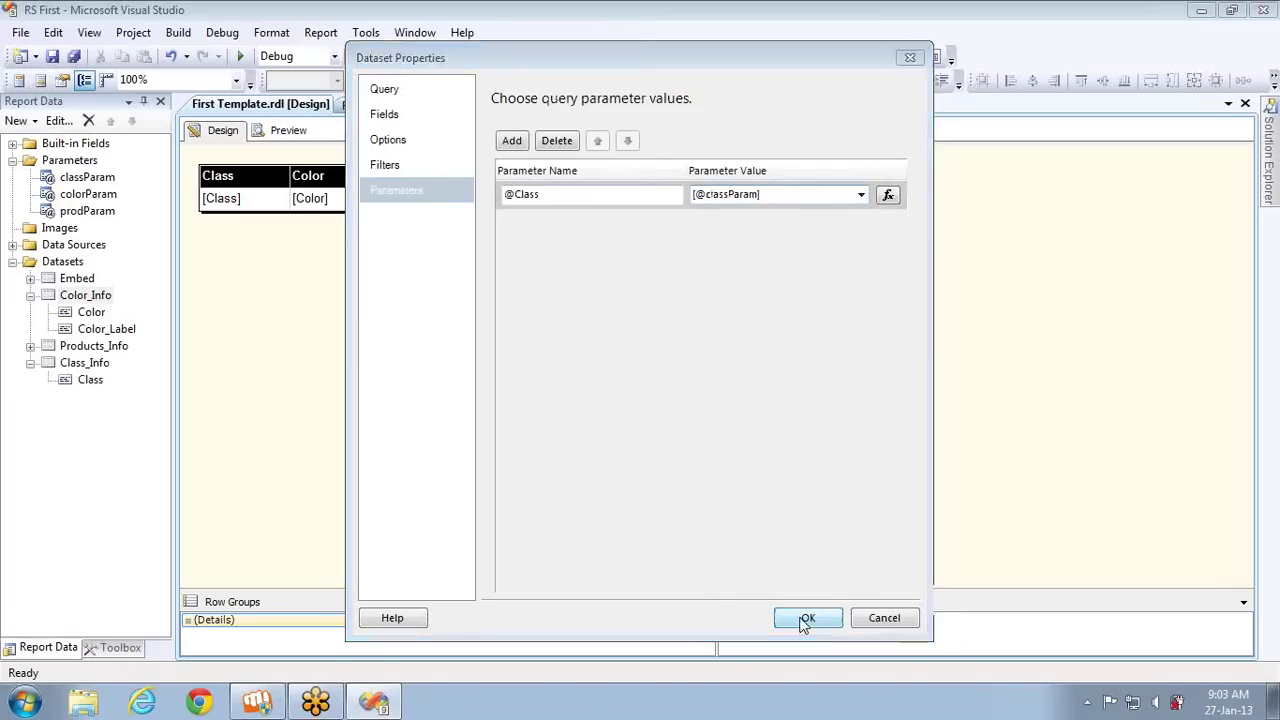
# - Preview the report, selecting Class H and Blue Color from the filtered color choices
pyautogui.click(290, 131)
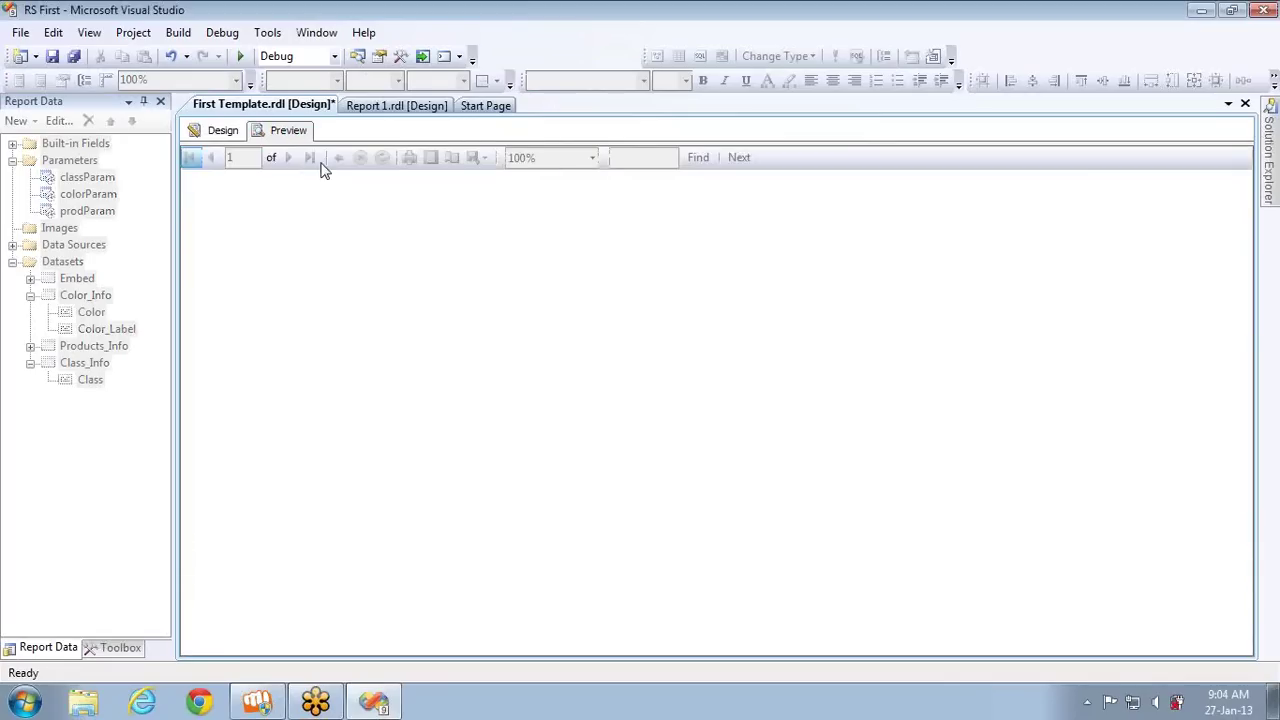
pyautogui.click(332, 163)
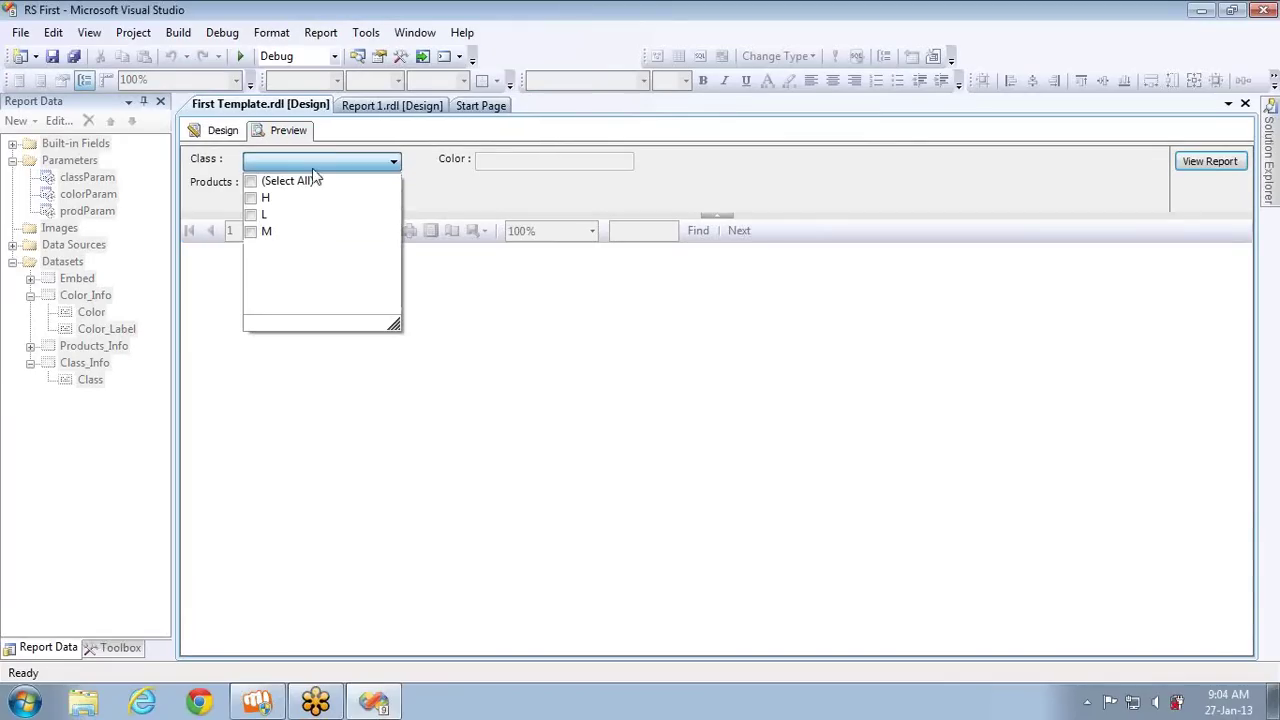
pyautogui.click(251, 199)
pyautogui.click(536, 186)
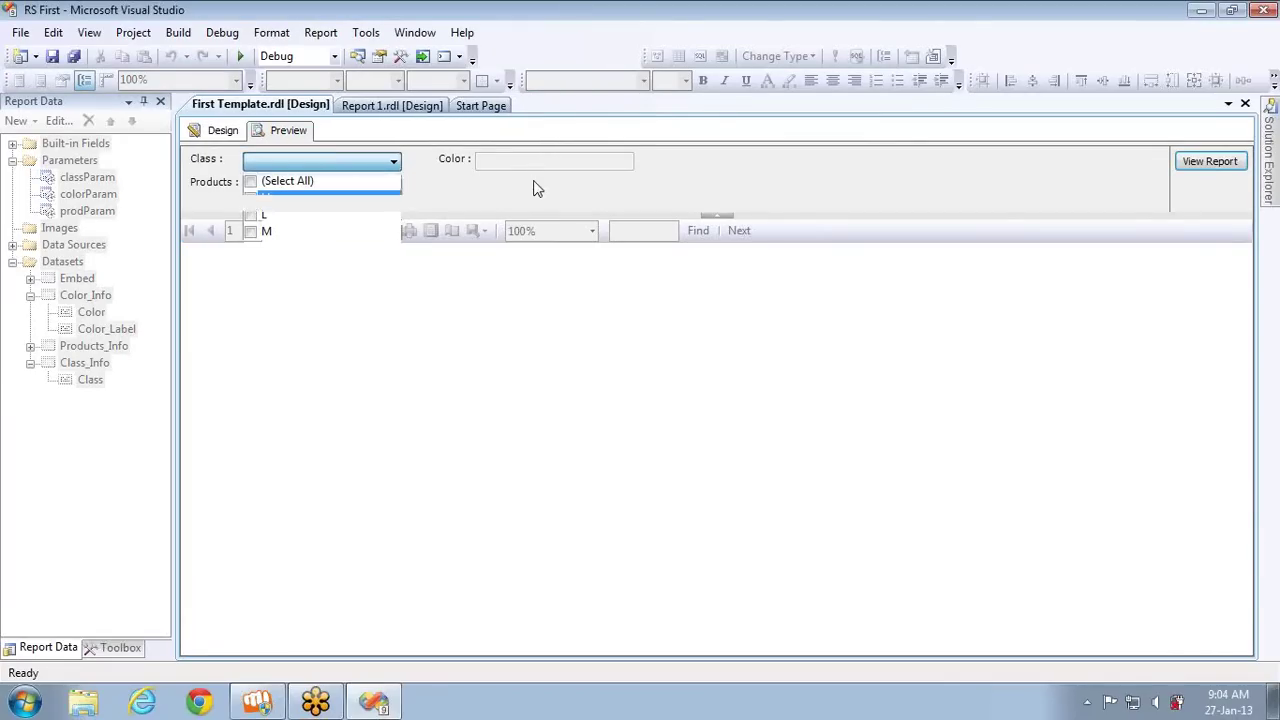
pyautogui.click(567, 164)
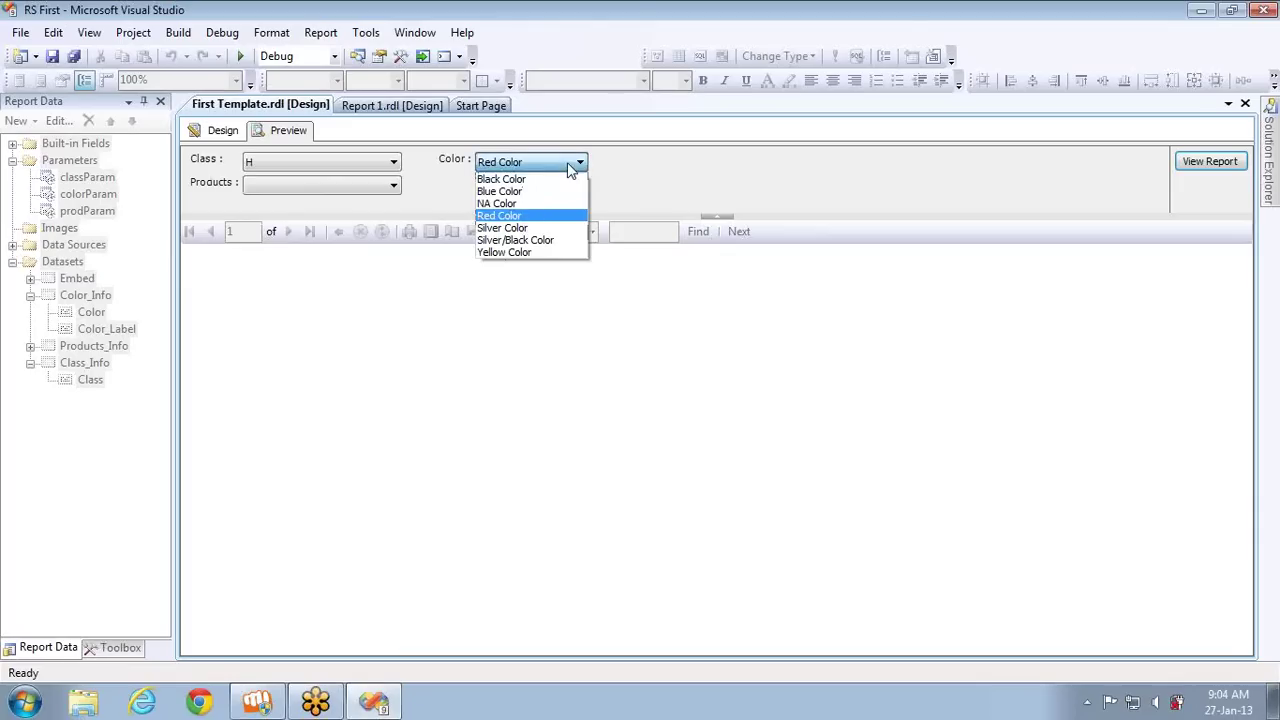
pyautogui.click(504, 191)
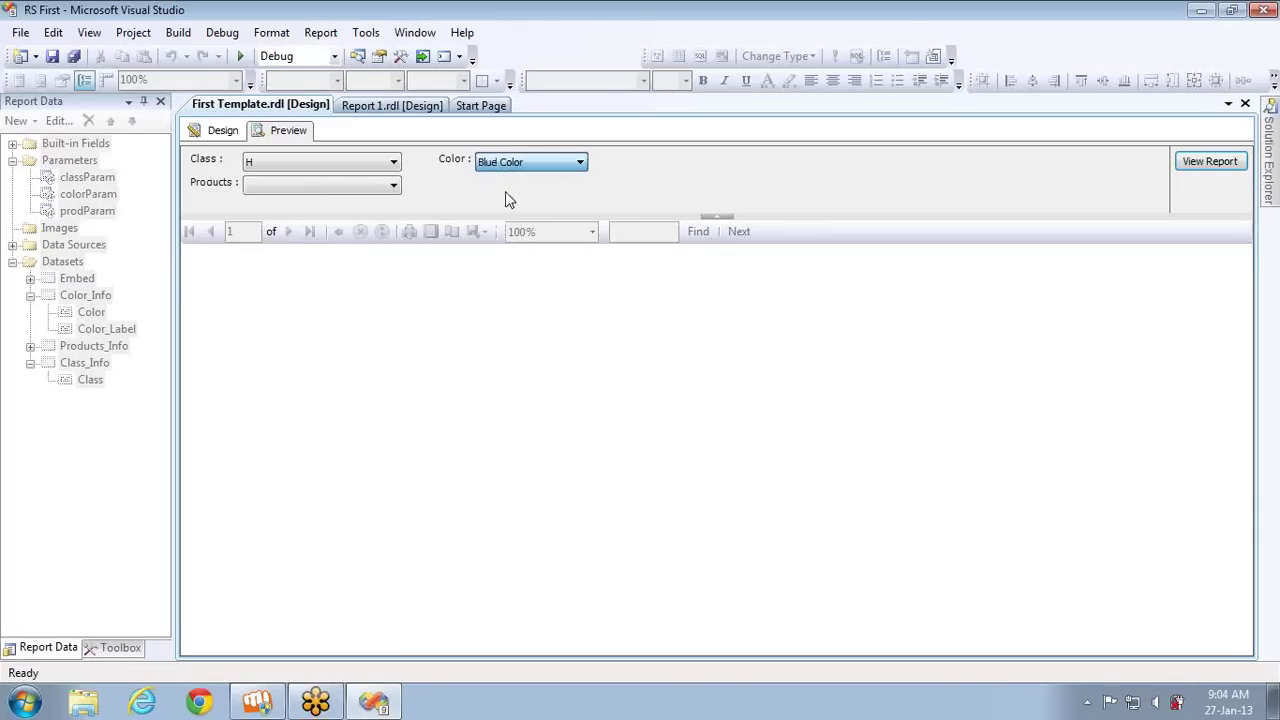
# - Select the three Sport-100 Helmet, Blue products and run the report
pyautogui.click(366, 194)
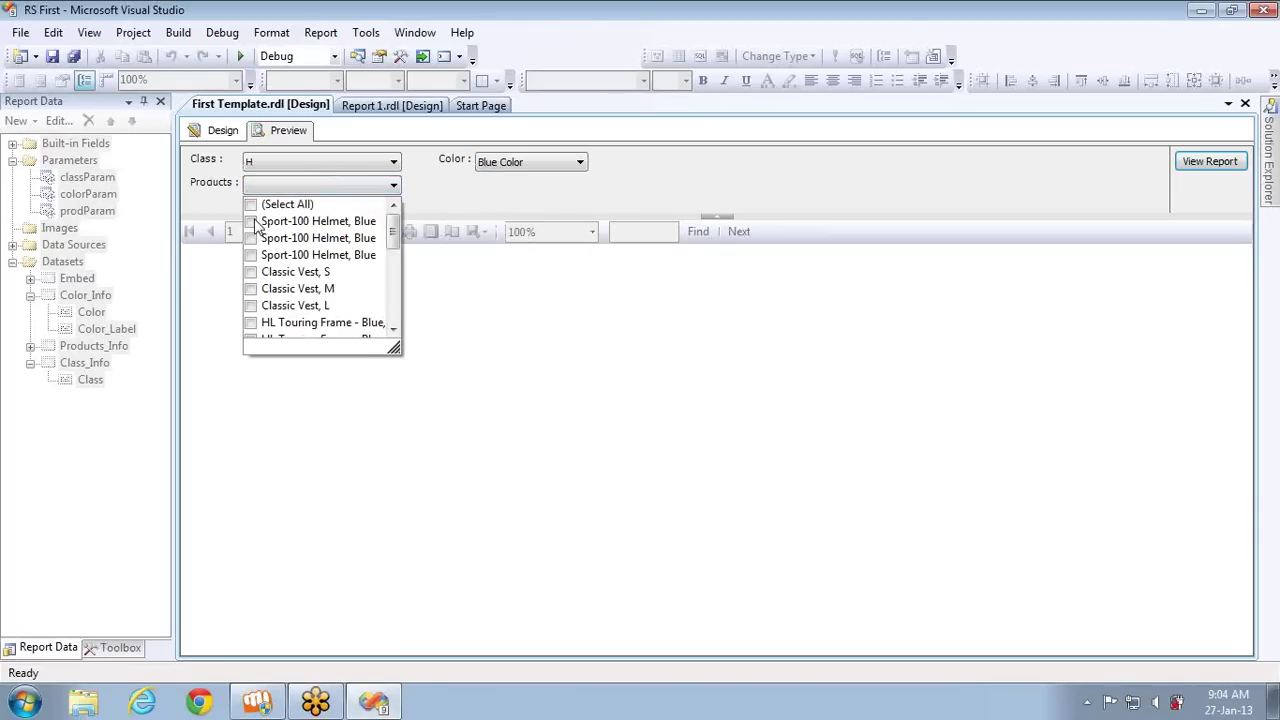
pyautogui.click(252, 239)
pyautogui.click(252, 240)
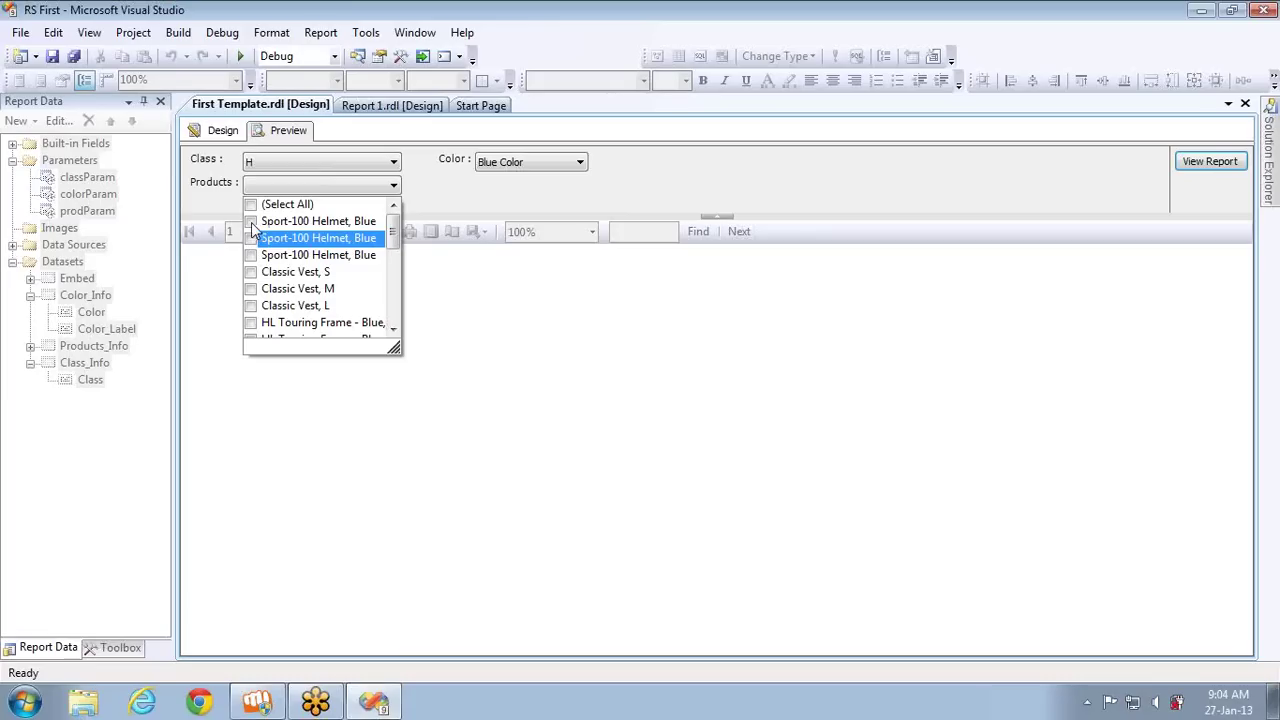
pyautogui.click(251, 222)
pyautogui.click(250, 239)
pyautogui.click(251, 256)
pyautogui.click(1210, 162)
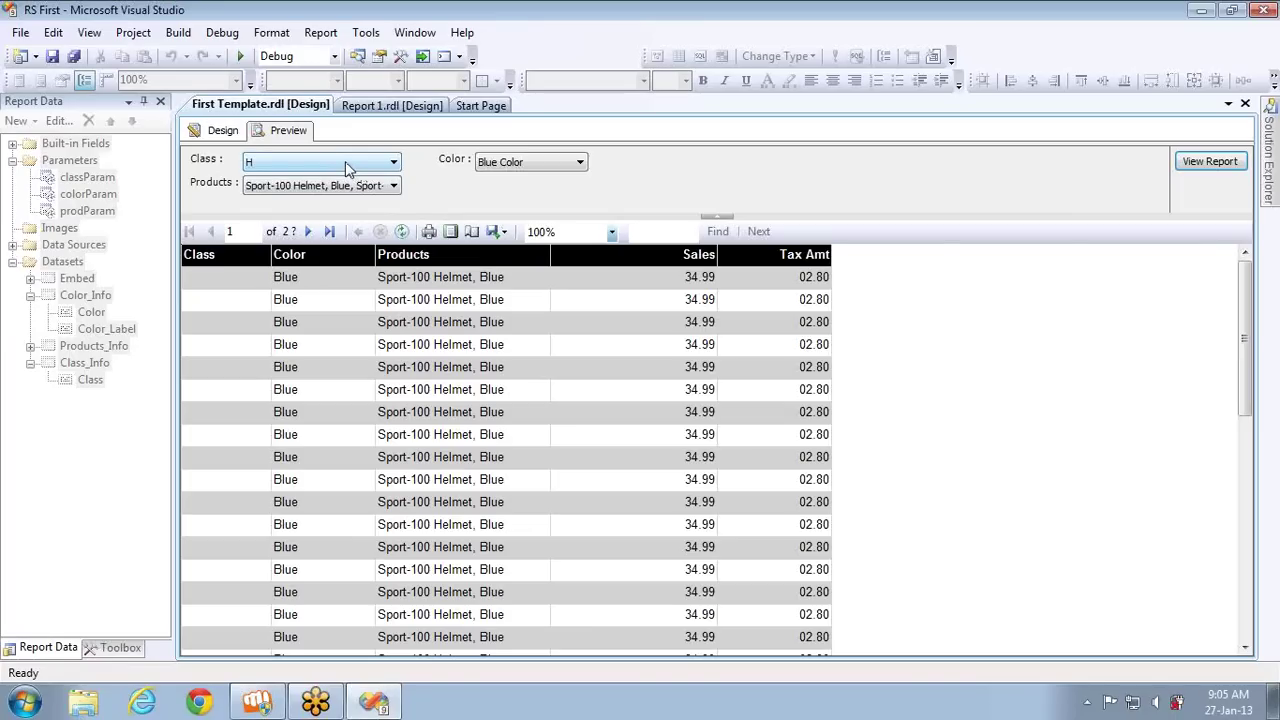
pyautogui.click(220, 130)
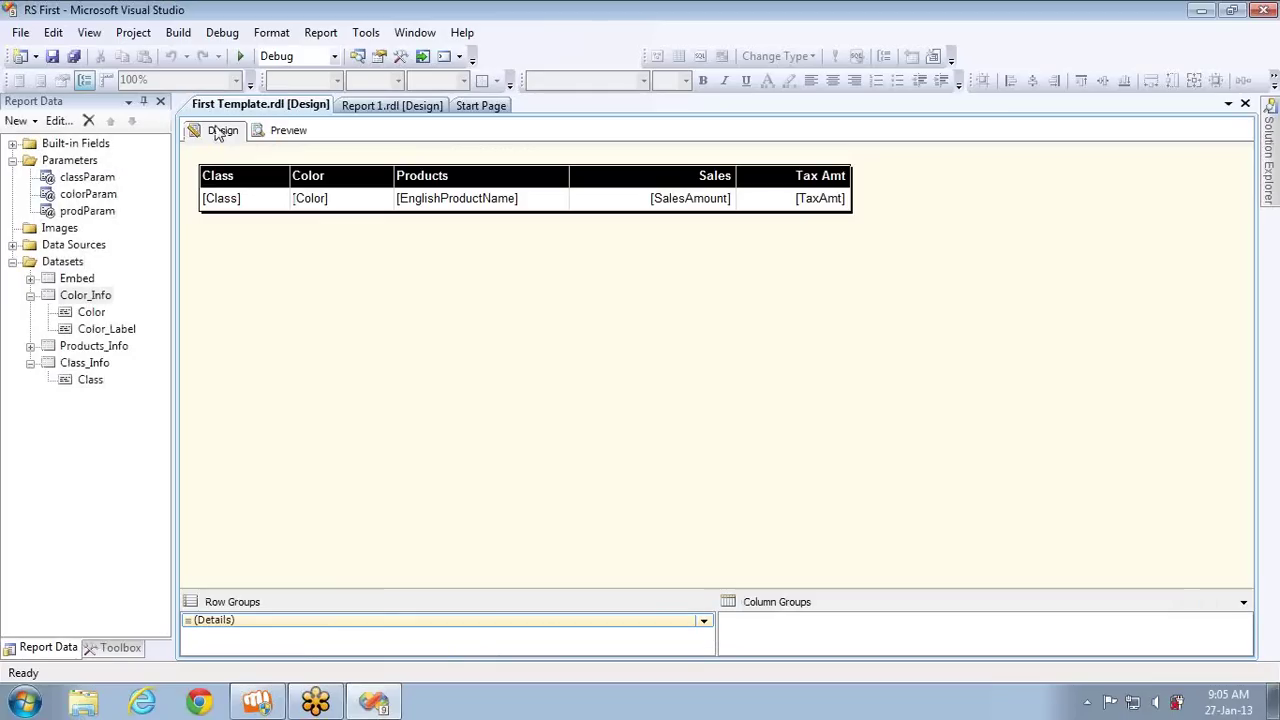
pyautogui.doubleClick(88, 348)
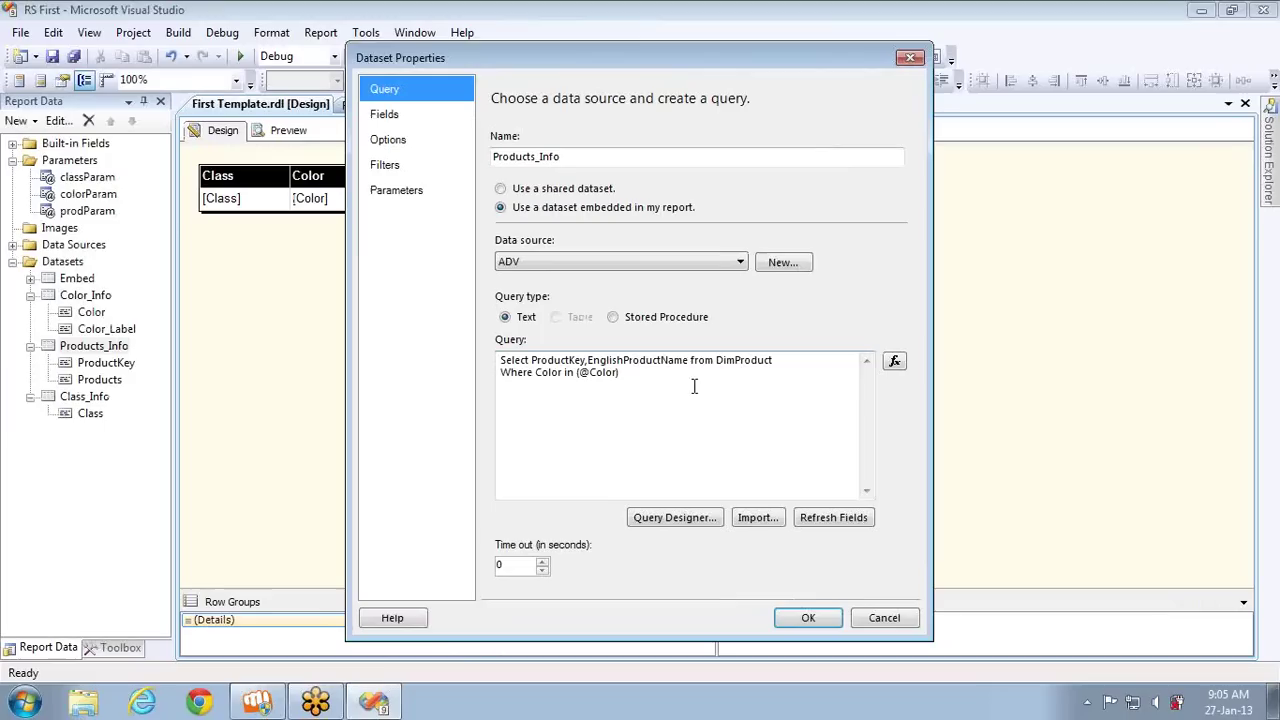
pyautogui.doubleClick(549, 373)
pyautogui.write('Class')
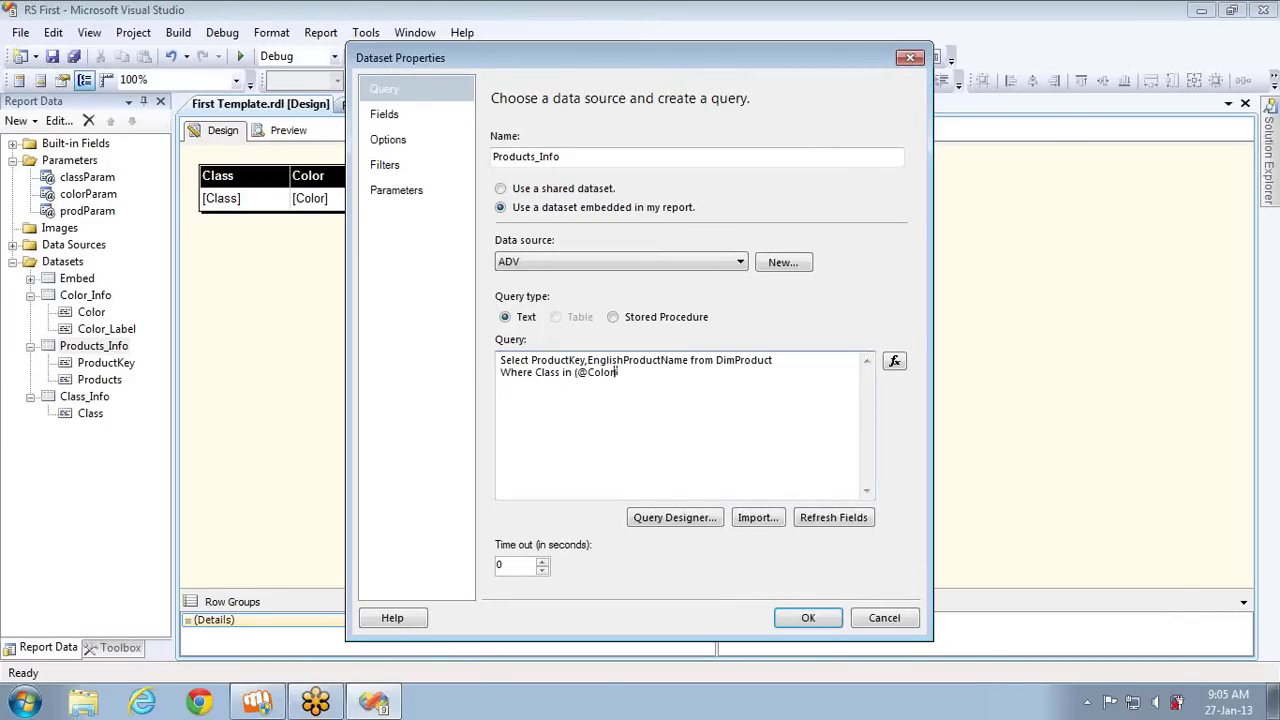
pyautogui.moveTo(617, 372); pyautogui.dragTo(575, 372)
pyautogui.write('(@Class')
pyautogui.click(1257, 54)
pyautogui.write(')')
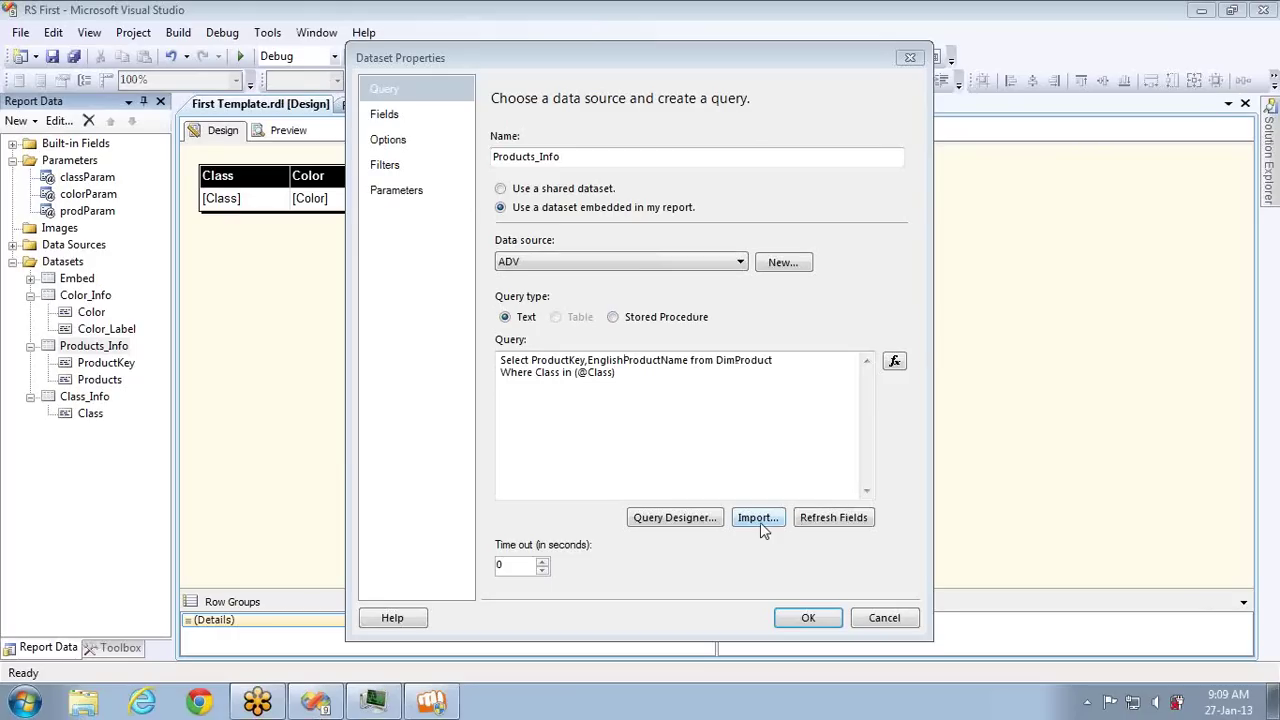
pyautogui.click(868, 618)
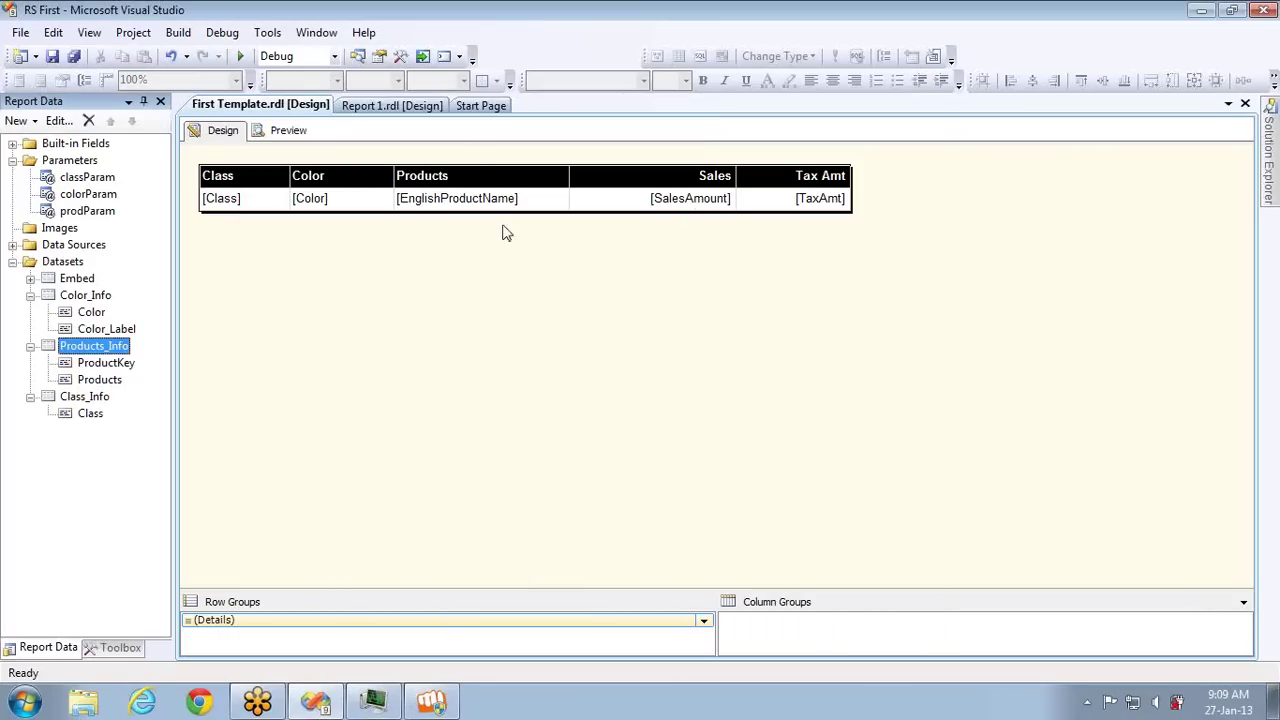
# - Preview the report with Class H selected and examine the choices offered by the Products and Color parameters
pyautogui.click(283, 134)
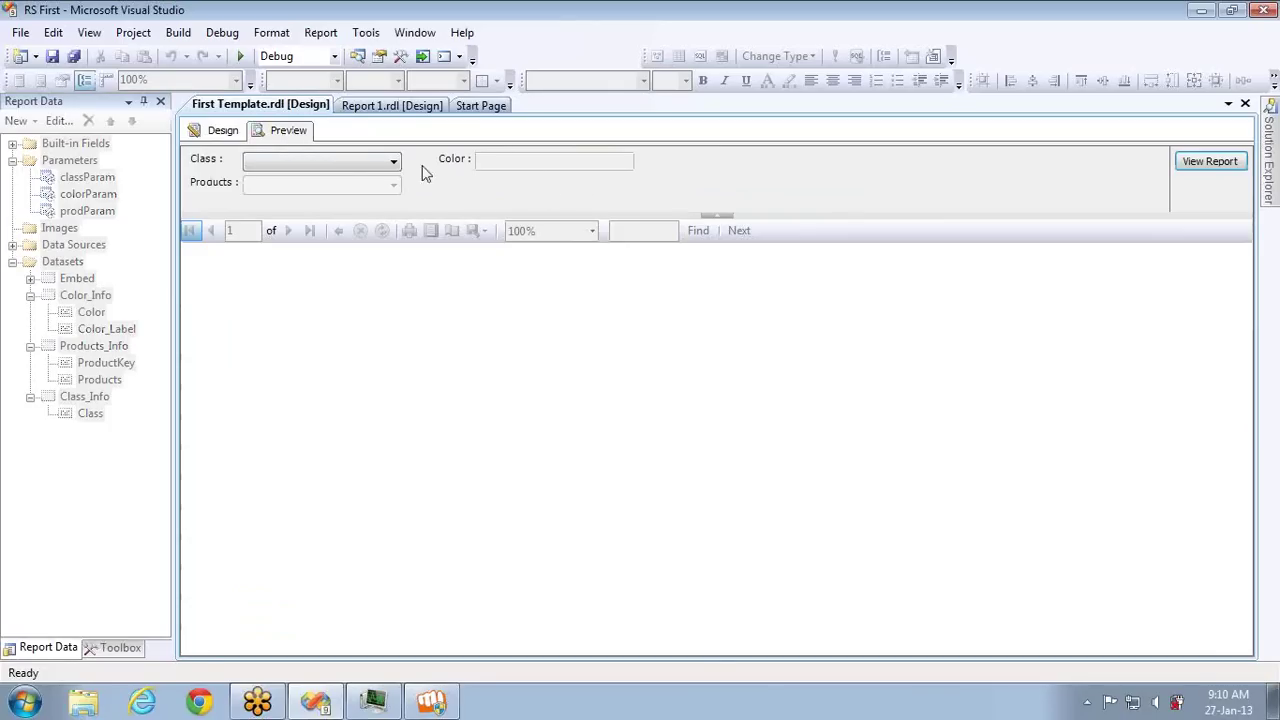
pyautogui.click(350, 167)
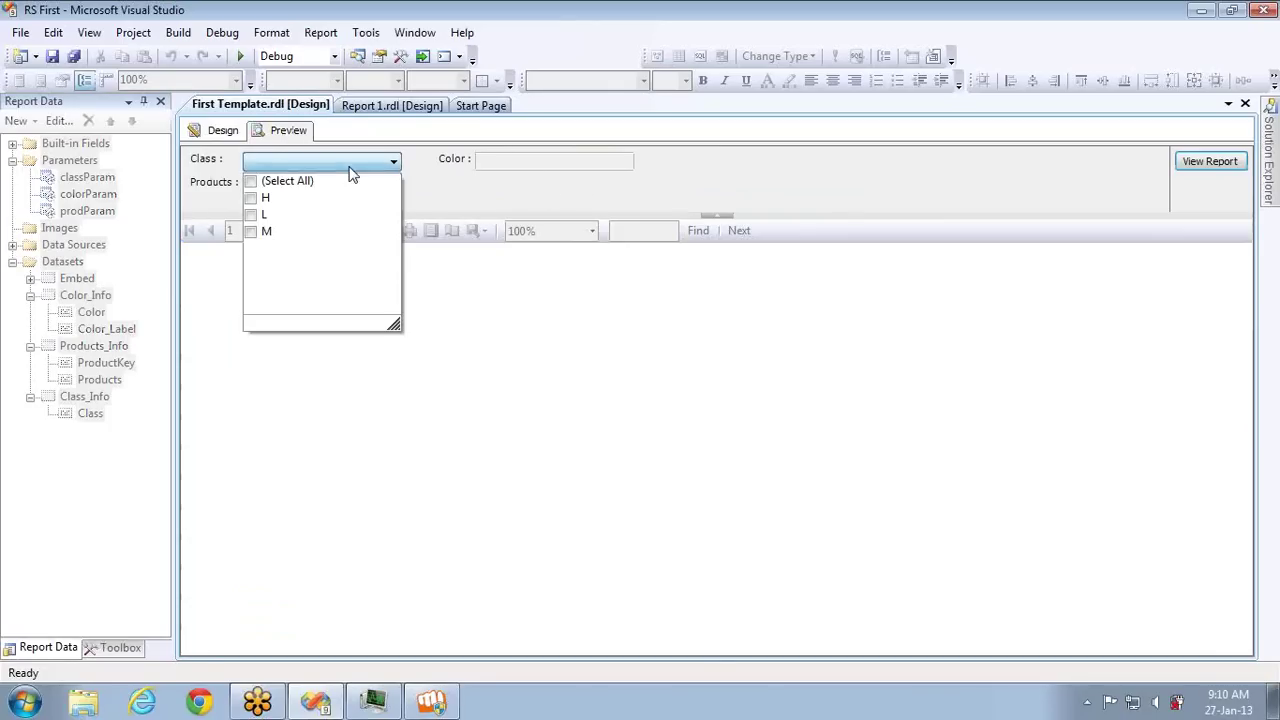
pyautogui.click(252, 199)
pyautogui.click(470, 185)
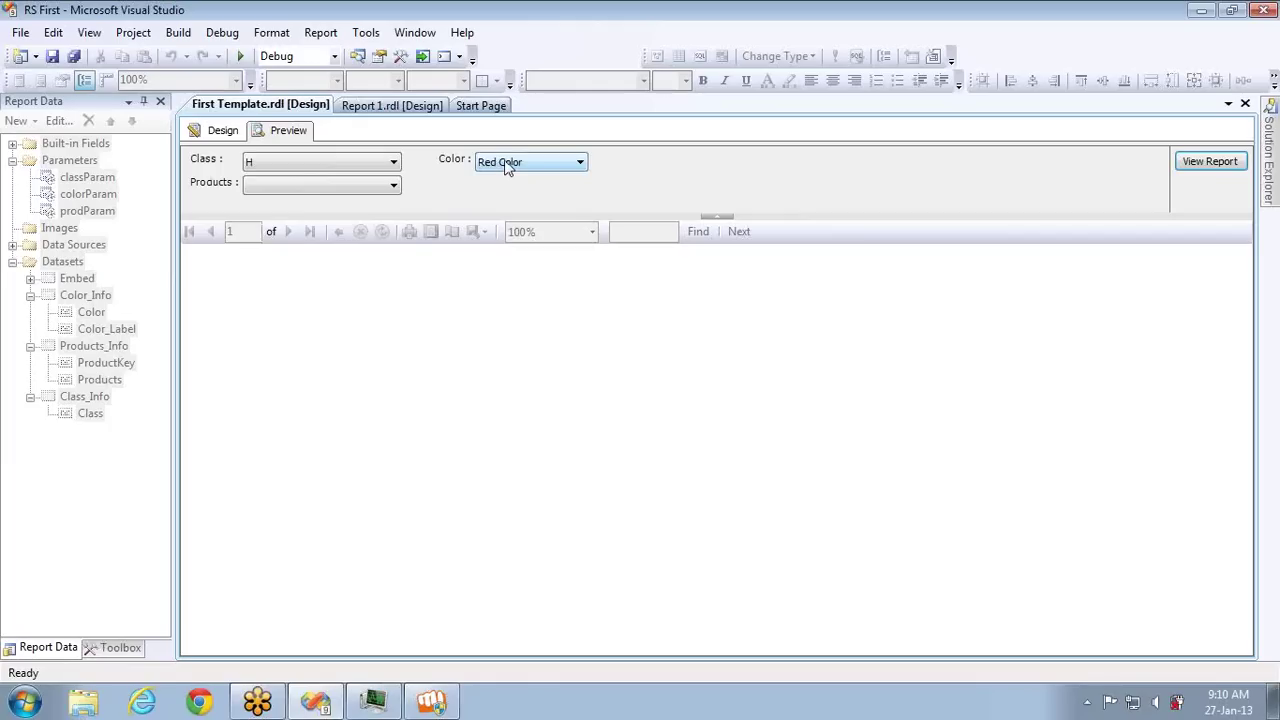
pyautogui.click(392, 187)
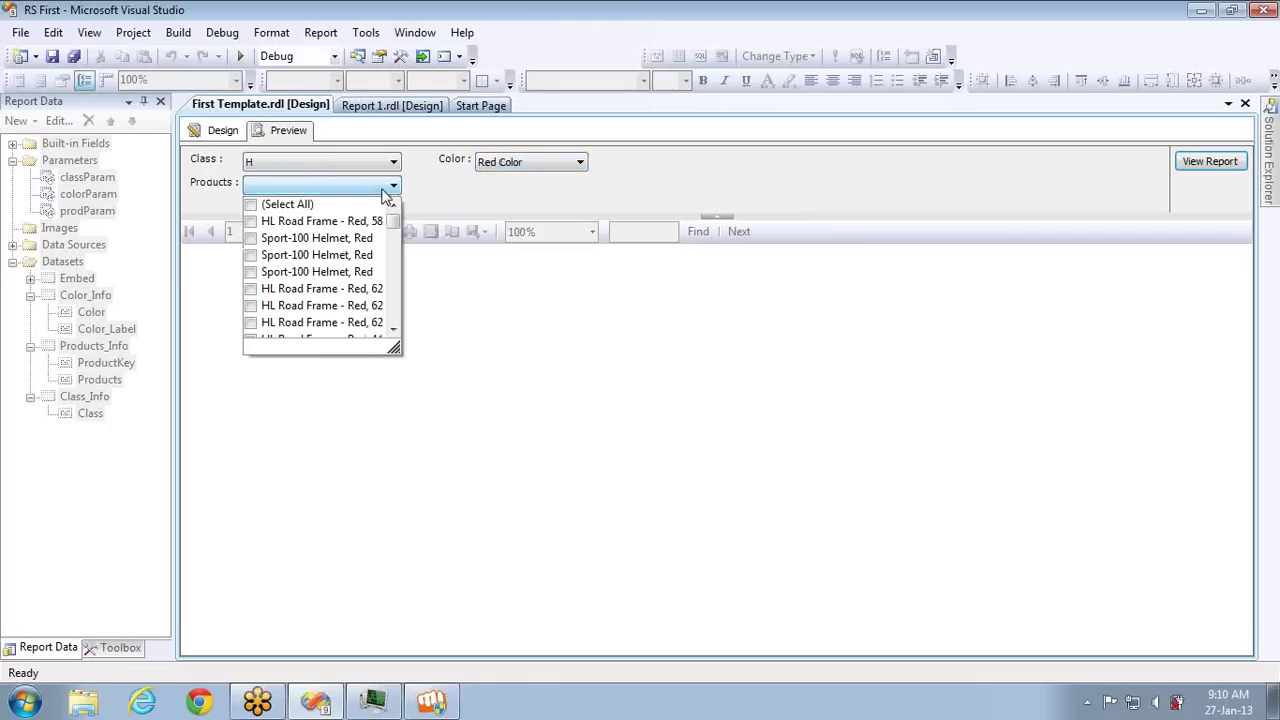
pyautogui.click(512, 165)
pyautogui.click(430, 163)
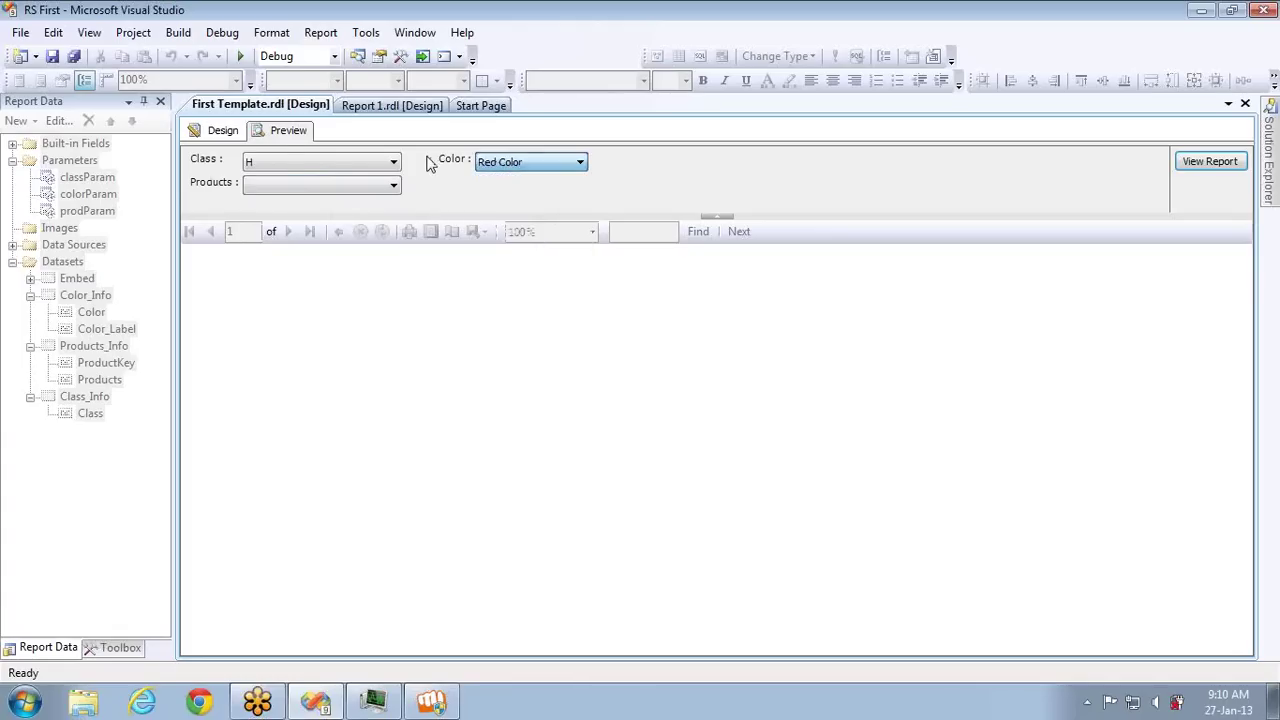
# - Remove the default value Red from the colorParam report parameter and save its properties
pyautogui.click(235, 135)
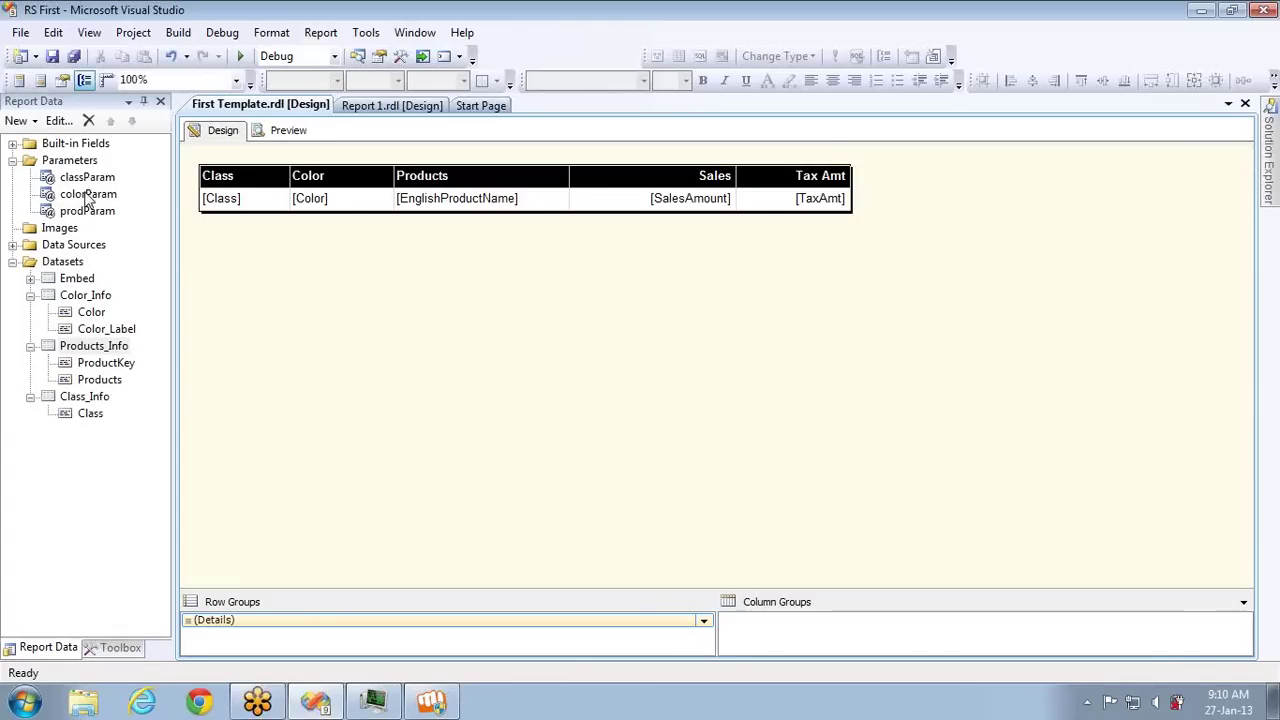
pyautogui.click(88, 196)
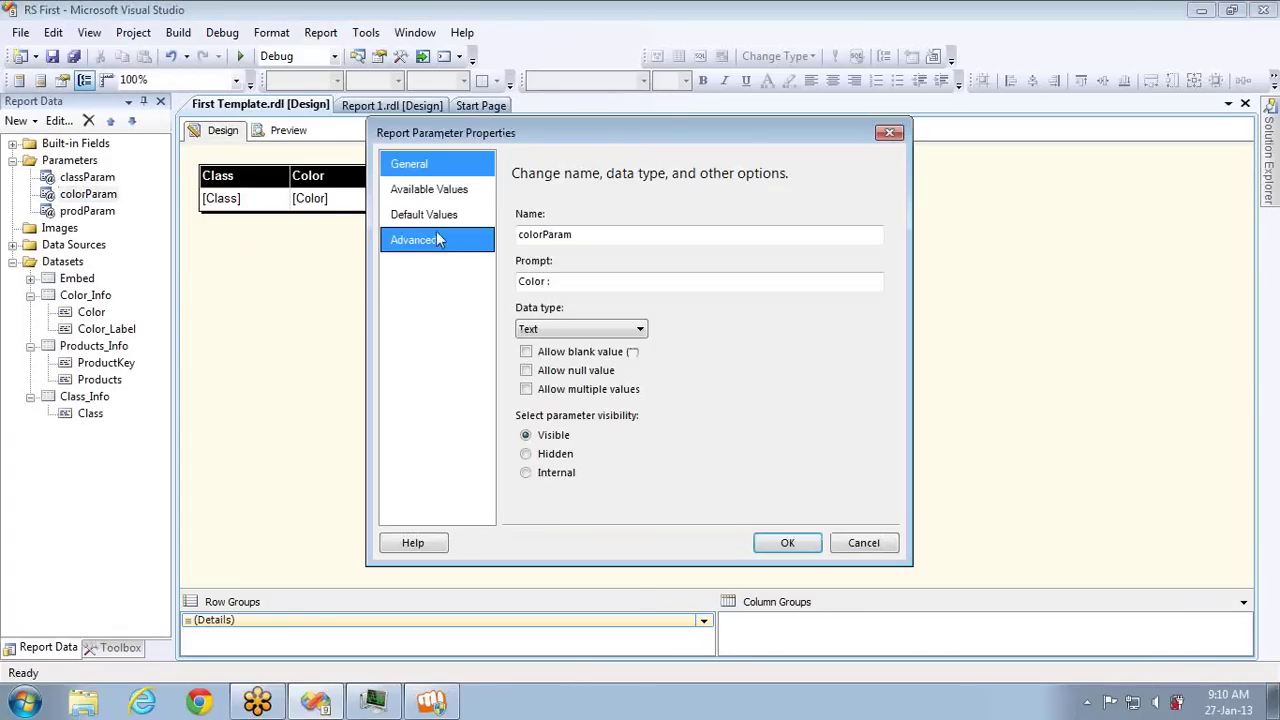
pyautogui.click(424, 214)
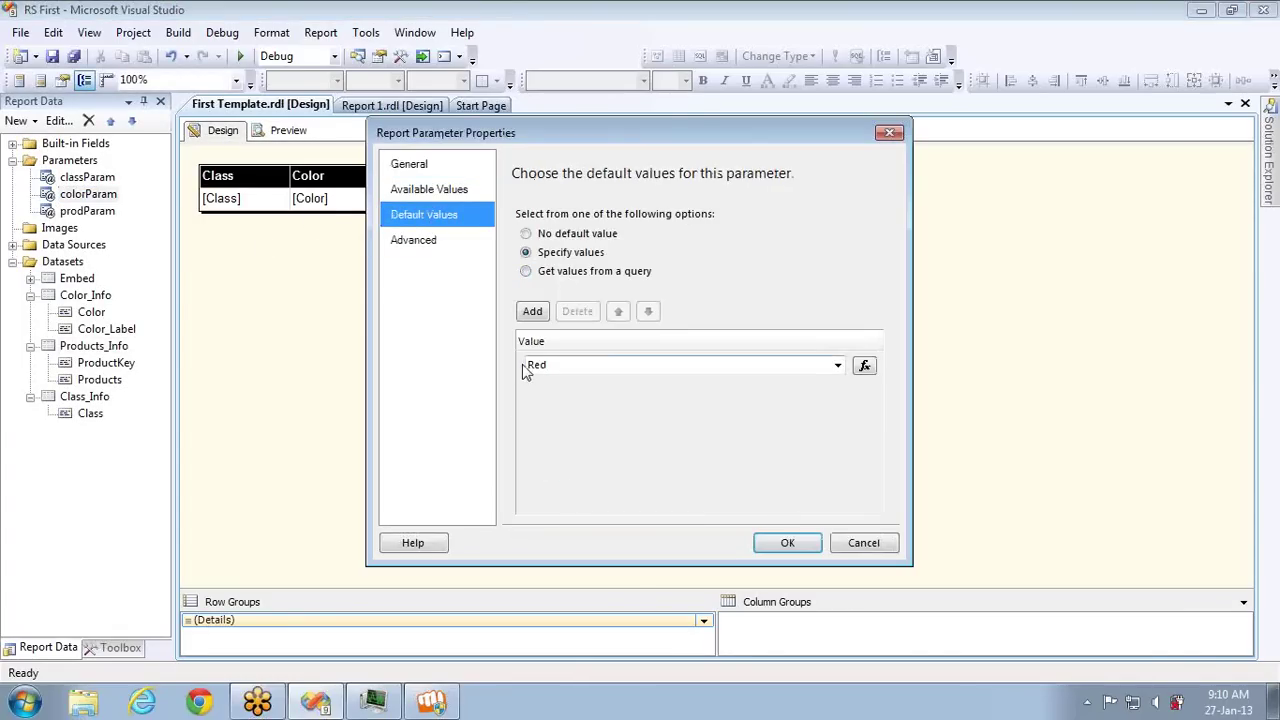
pyautogui.click(532, 365)
pyautogui.click(577, 312)
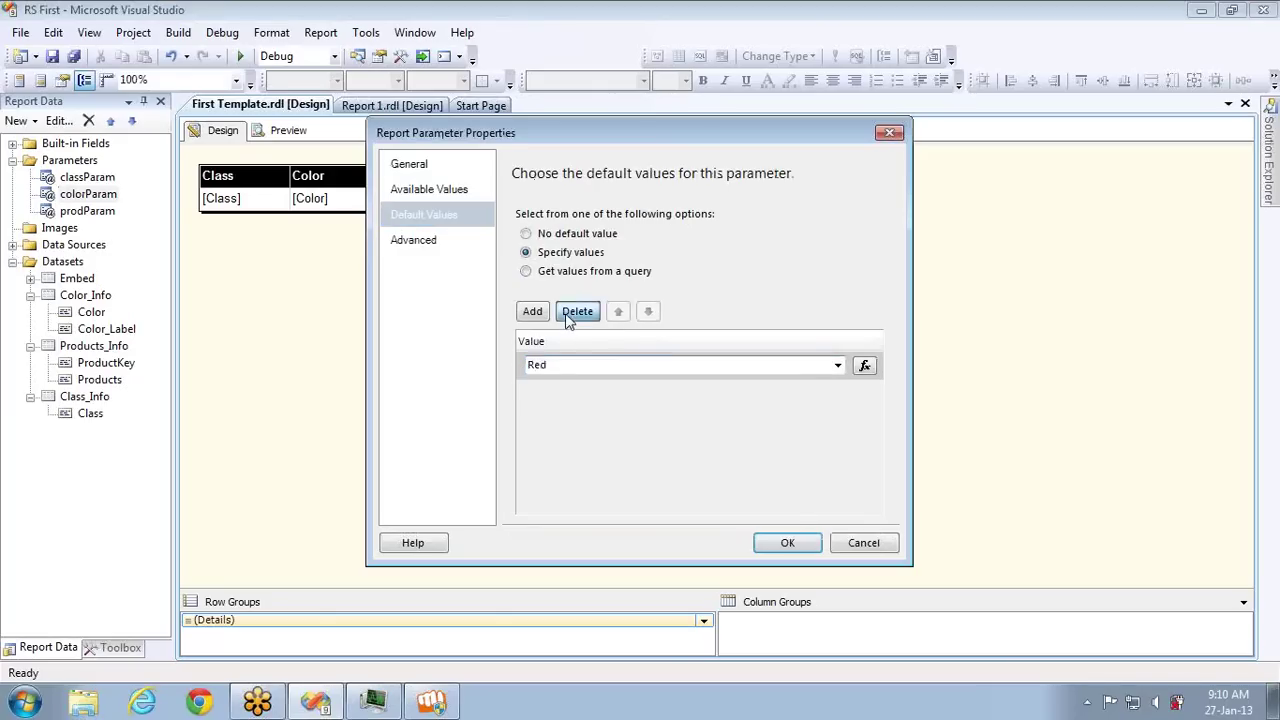
pyautogui.click(798, 540)
# - Preview the report, select Class H and Blue Color, and open the Products choices
pyautogui.click(298, 131)
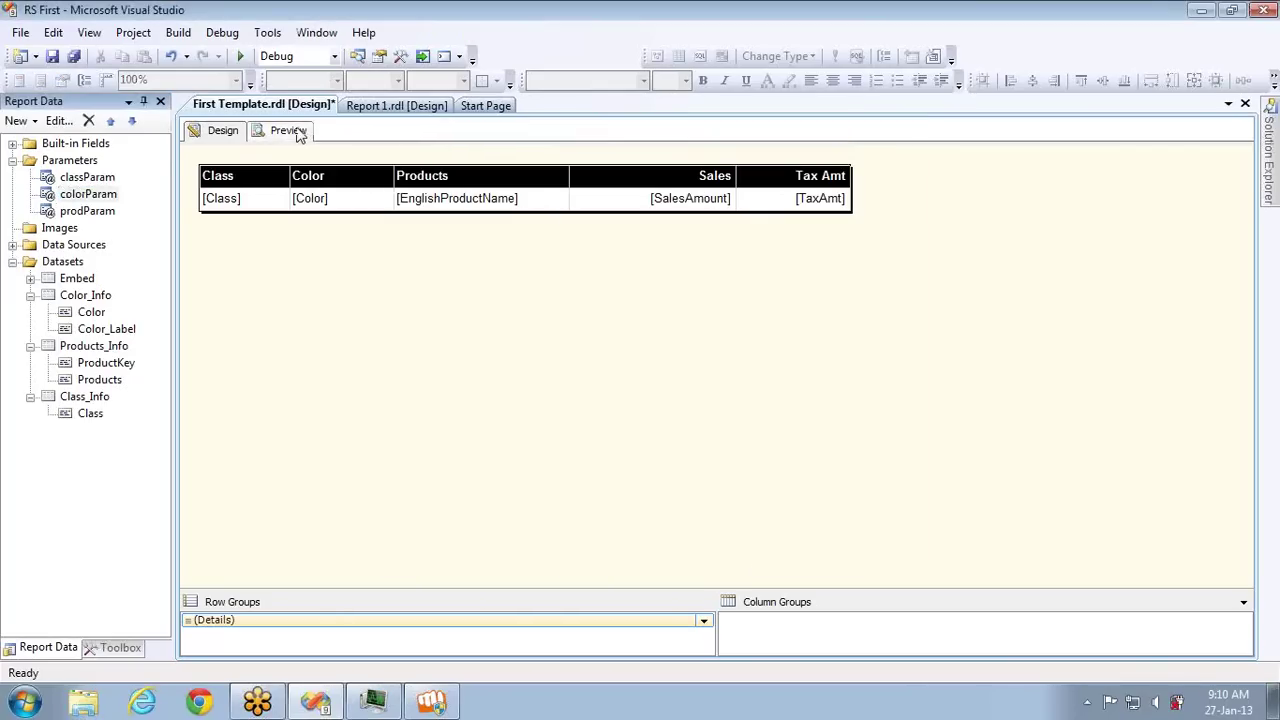
pyautogui.click(326, 161)
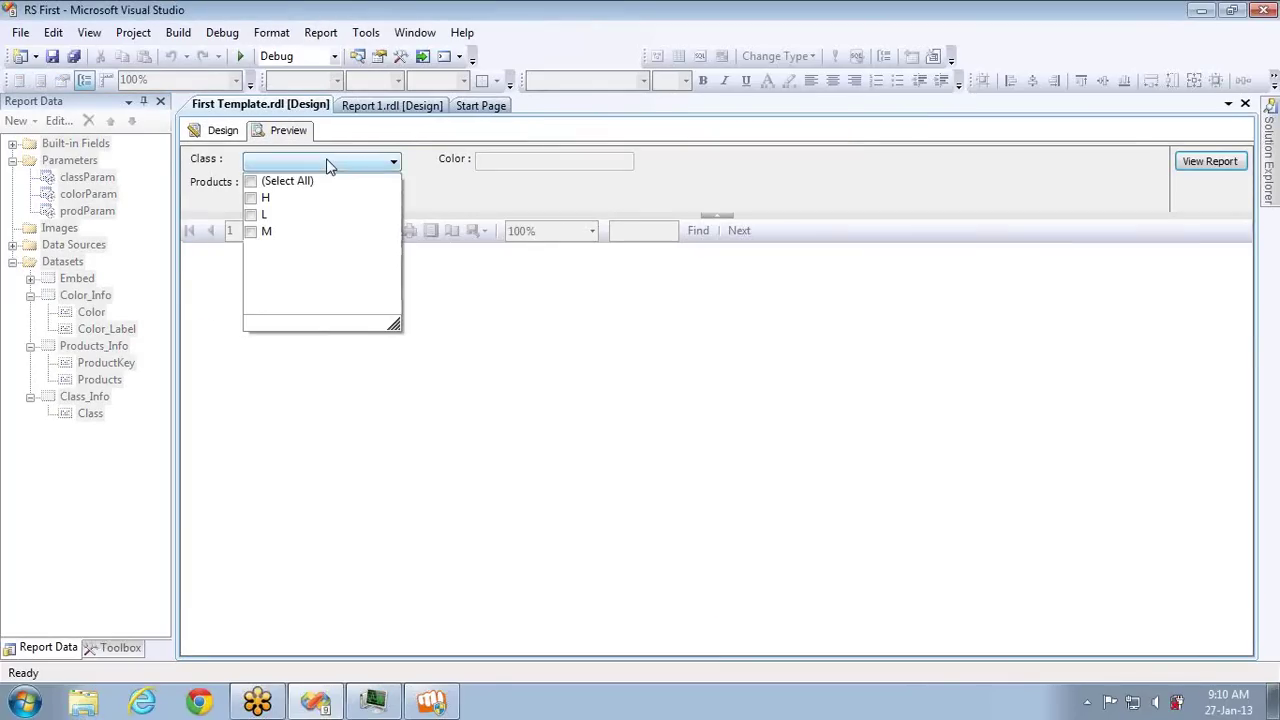
pyautogui.click(250, 198)
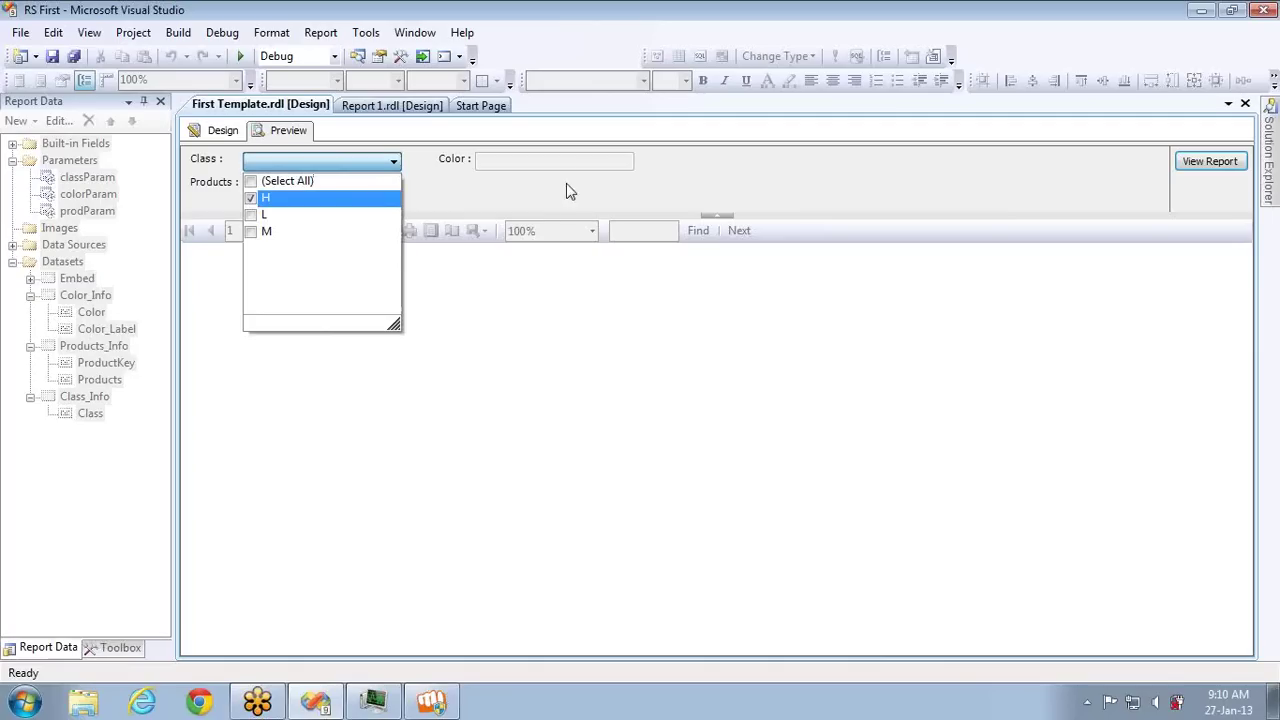
pyautogui.click(534, 197)
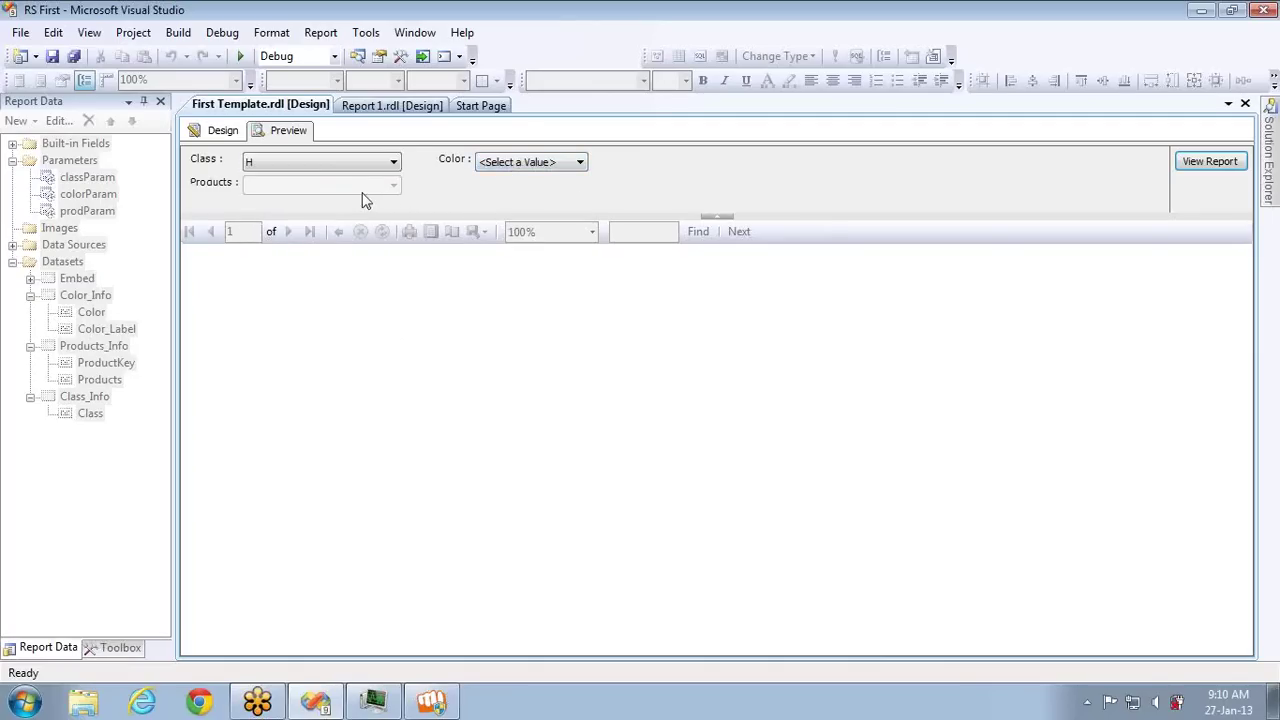
pyautogui.click(500, 164)
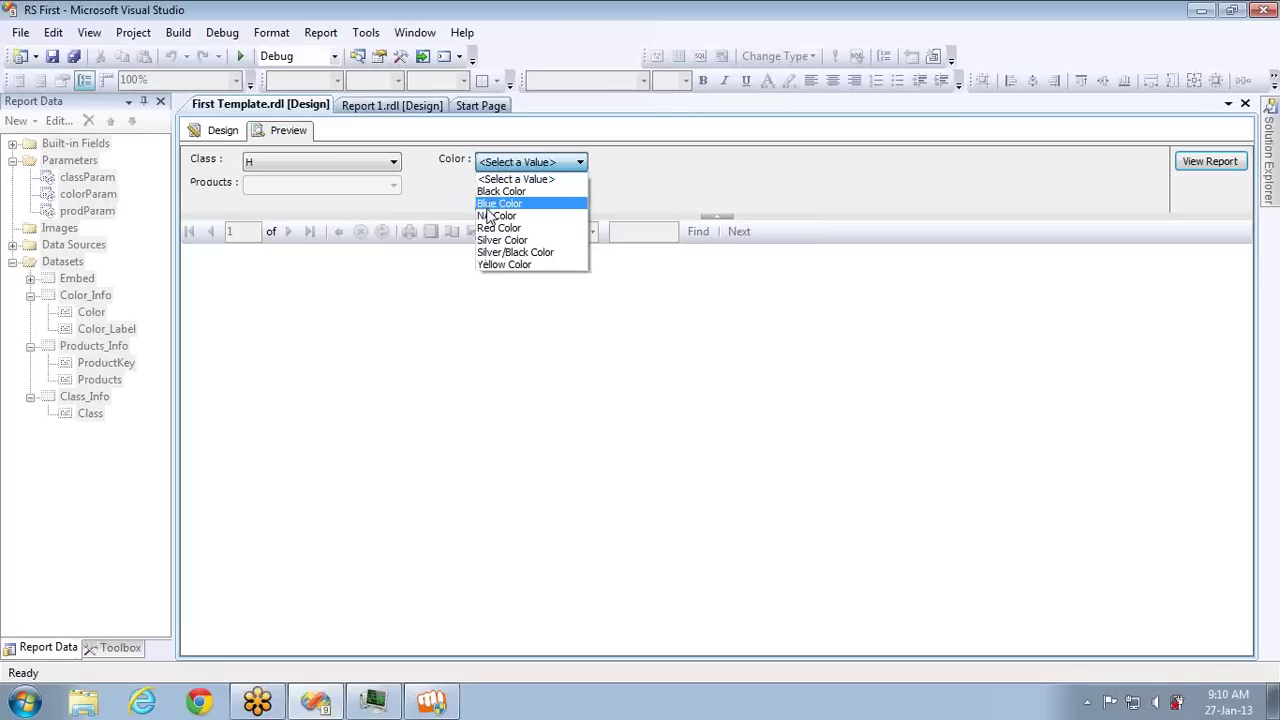
pyautogui.click(487, 207)
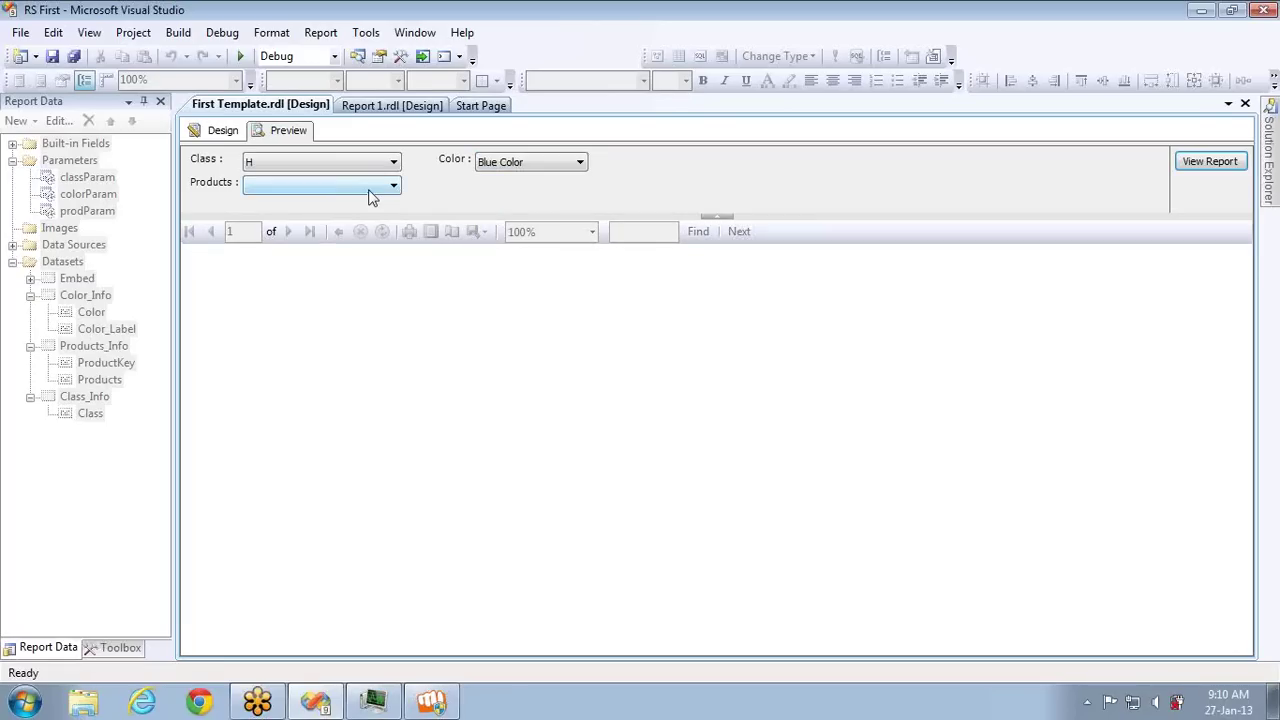
pyautogui.click(369, 190)
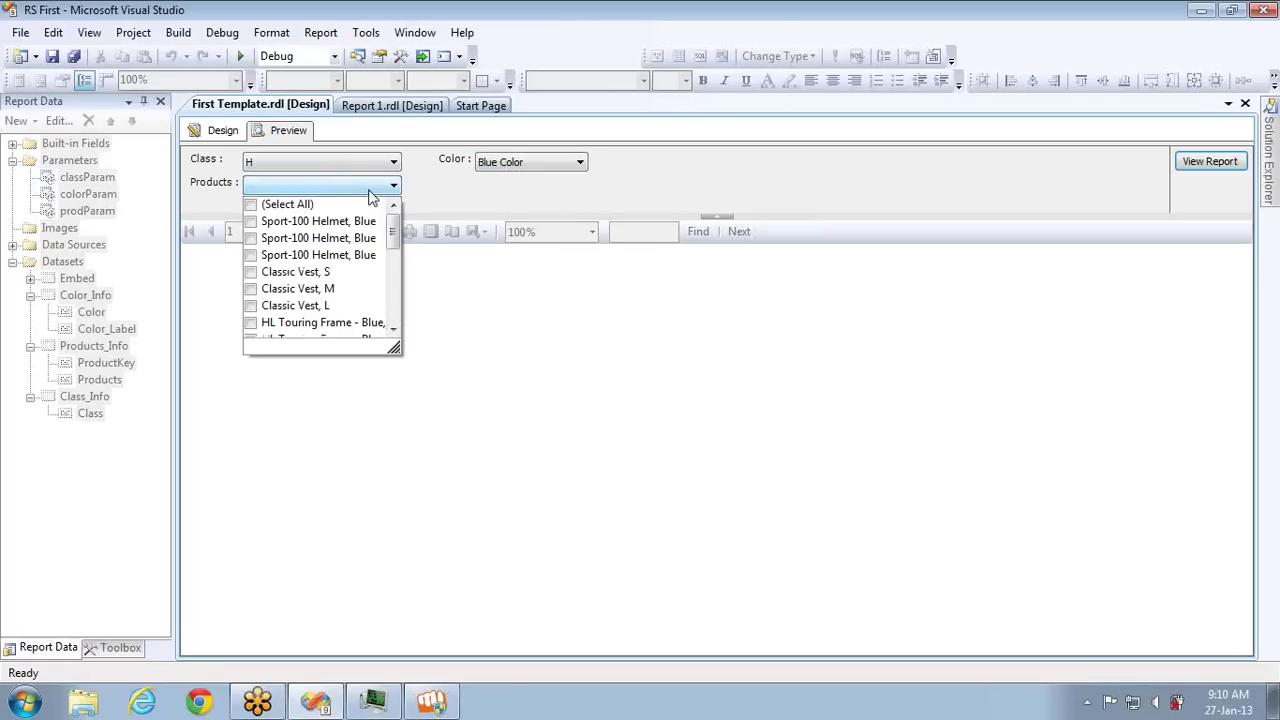